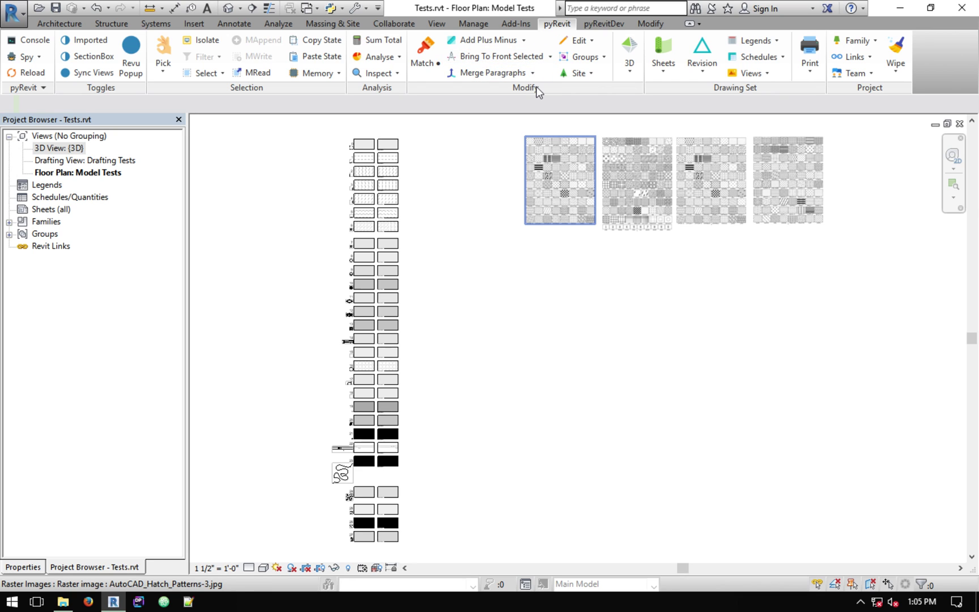
Step: Display the Make Pattern tool's description from pyRevit's Edit pulldown
click(571, 42)
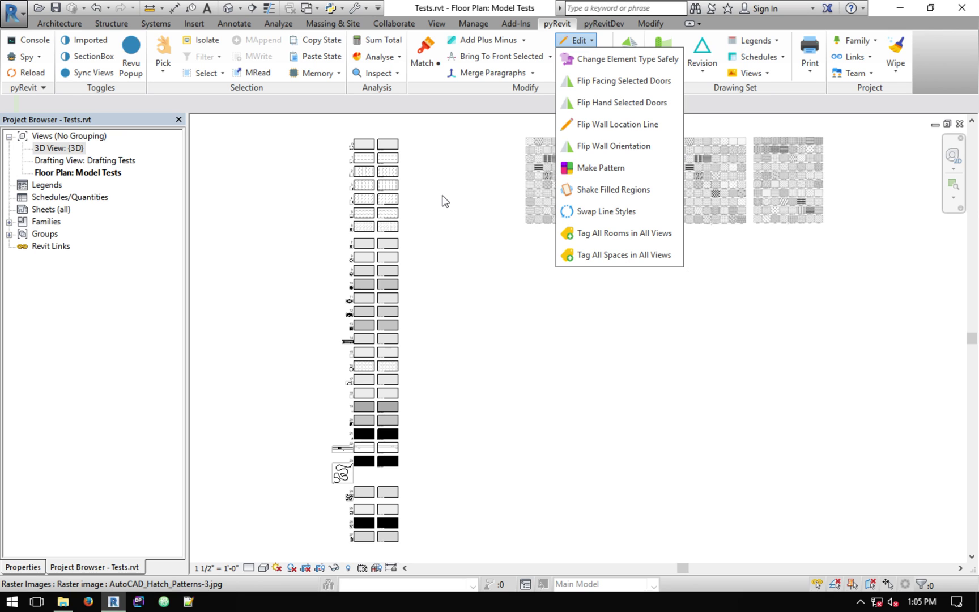
click(444, 201)
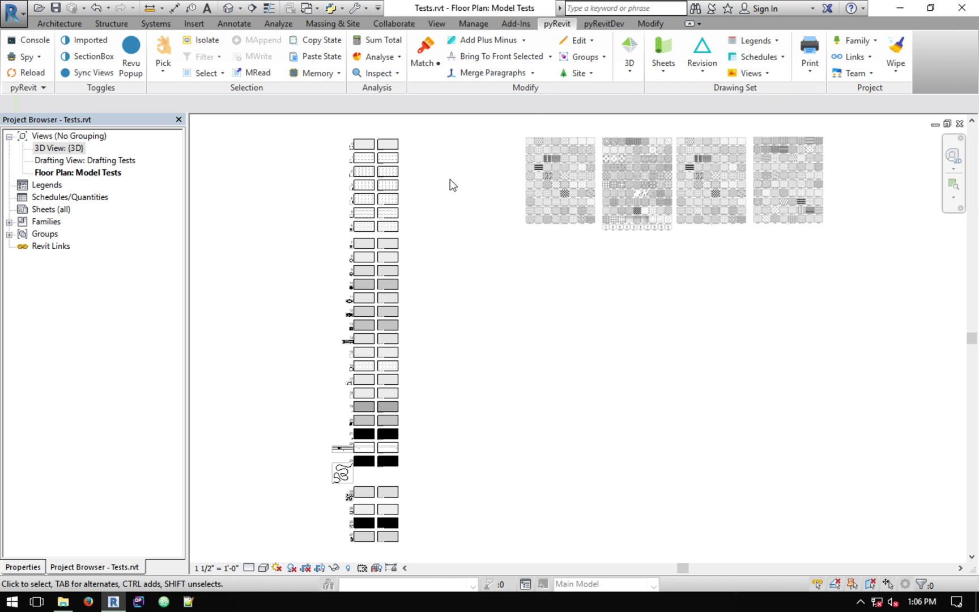
click(584, 41)
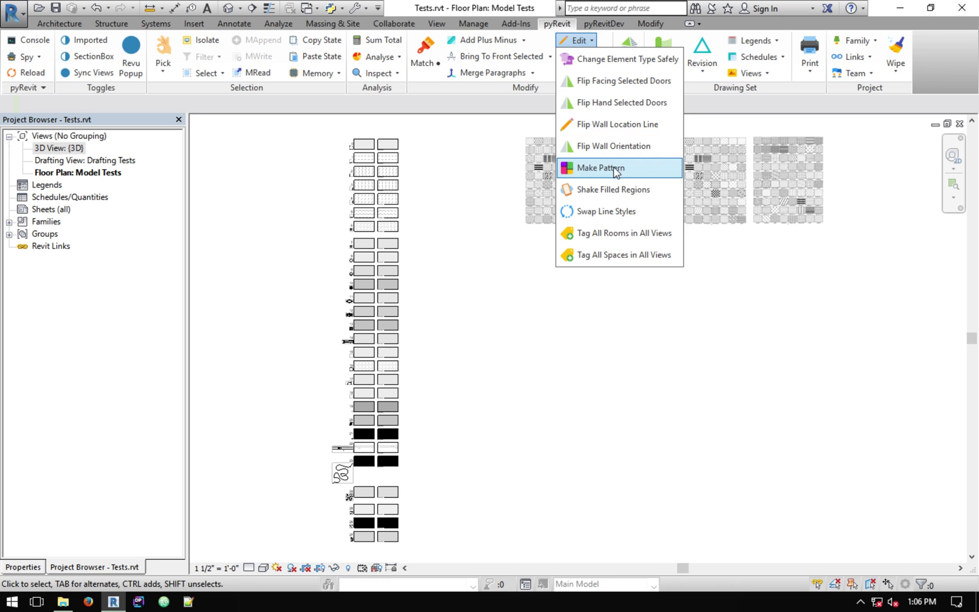
key(alt)
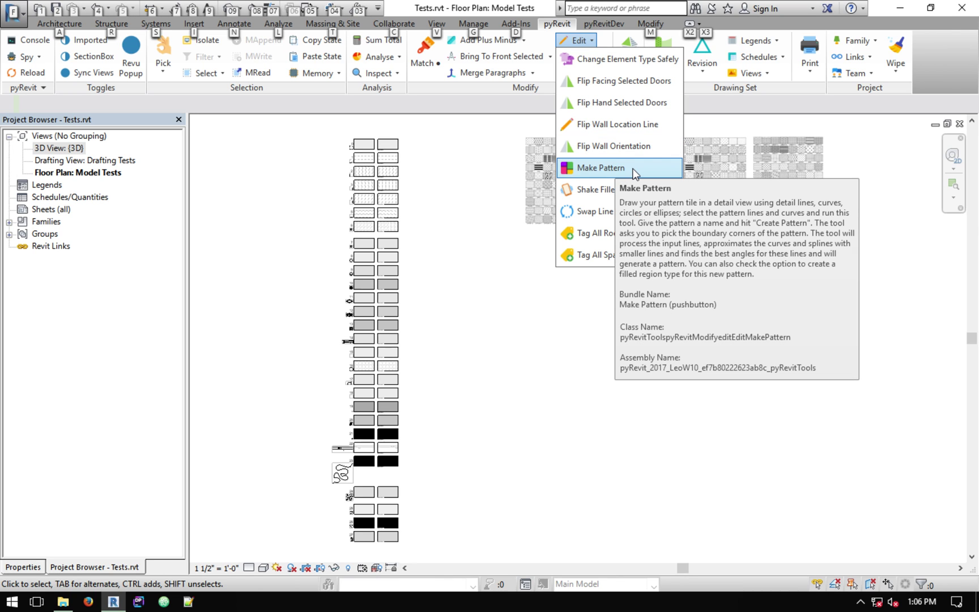
click(627, 169)
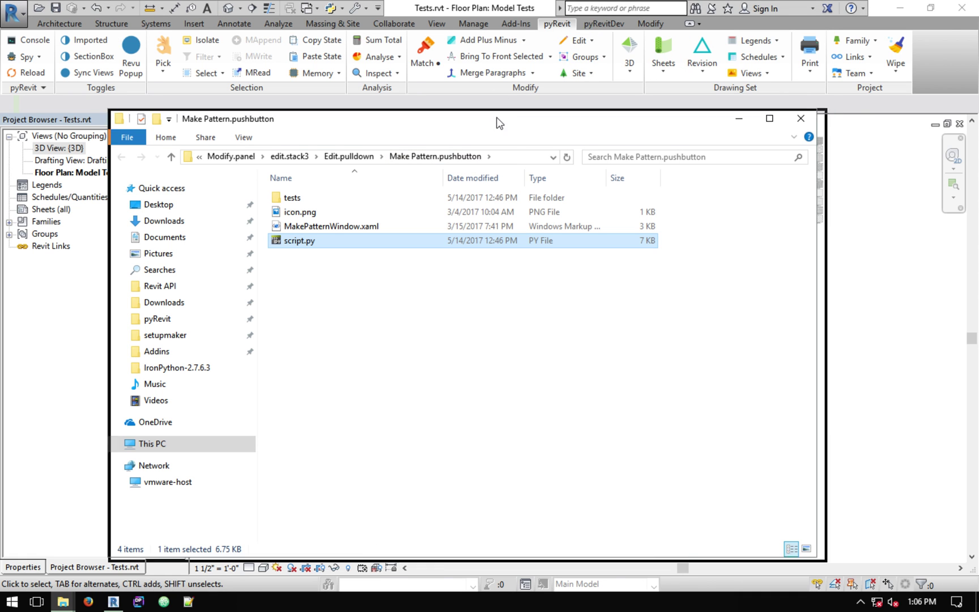
Step: Browse into the Make Pattern tests folder, select Tests.rvt, and close File Explorer
drag(498, 120, 500, 108)
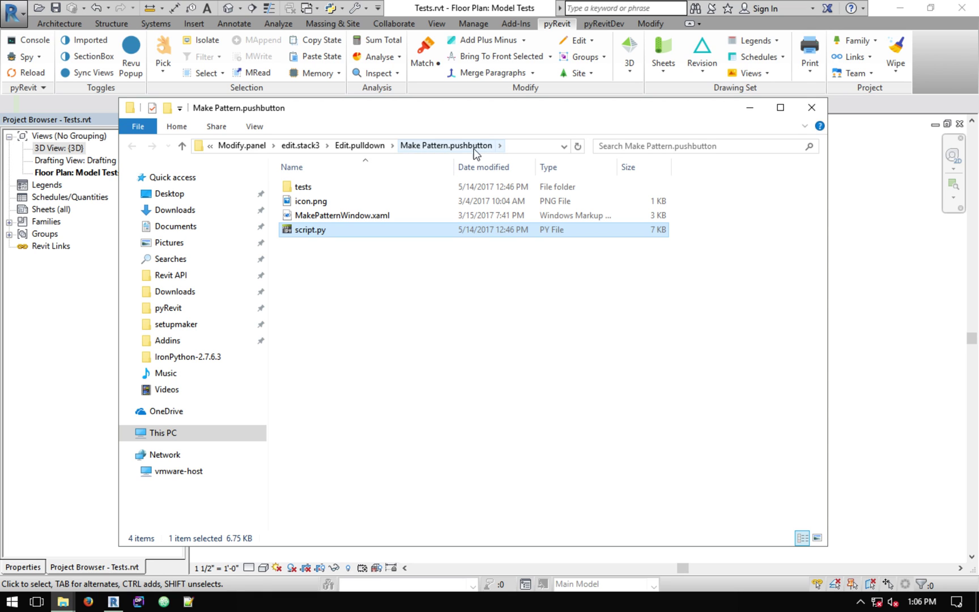
double_click(331, 187)
click(325, 245)
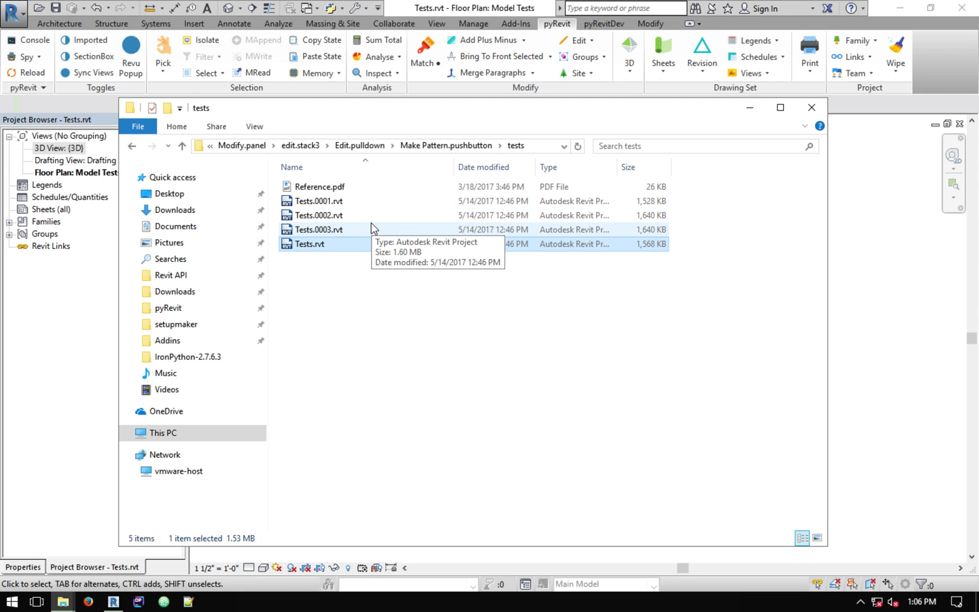
click(816, 112)
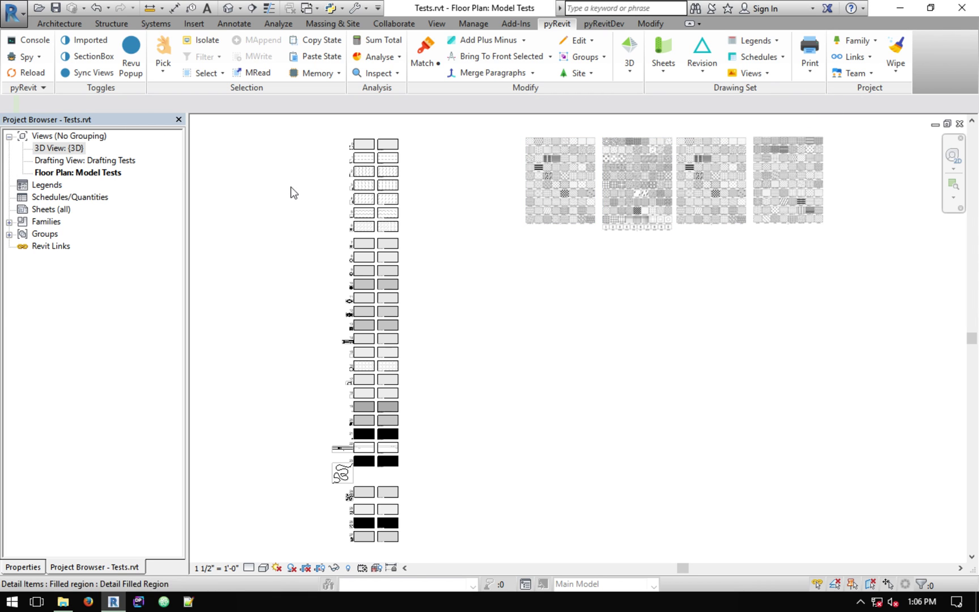
Step: Open 3D View: {3D} to see the wall covered in the woven custom pattern
click(73, 149)
click(78, 163)
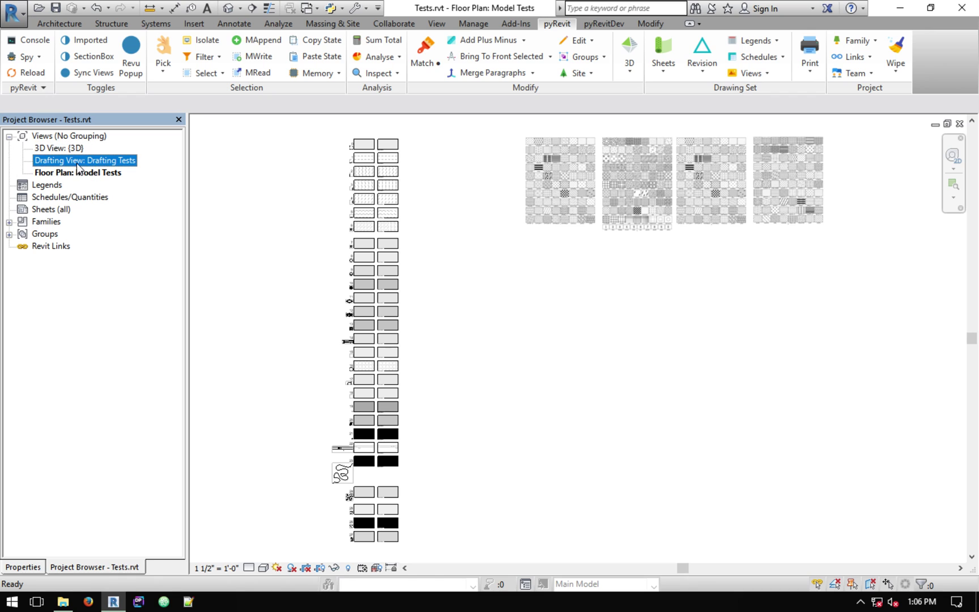
click(79, 175)
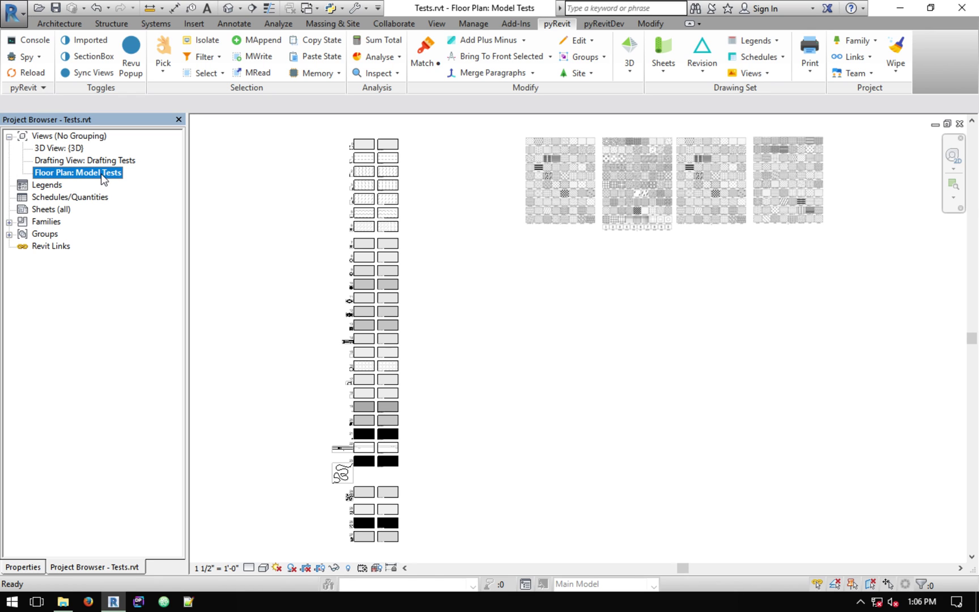
click(101, 162)
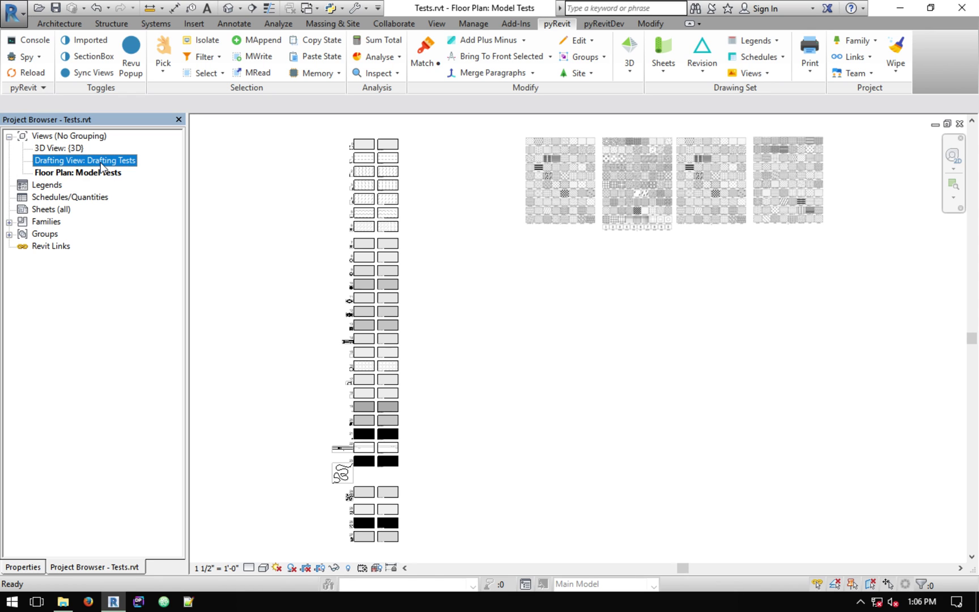
double_click(66, 148)
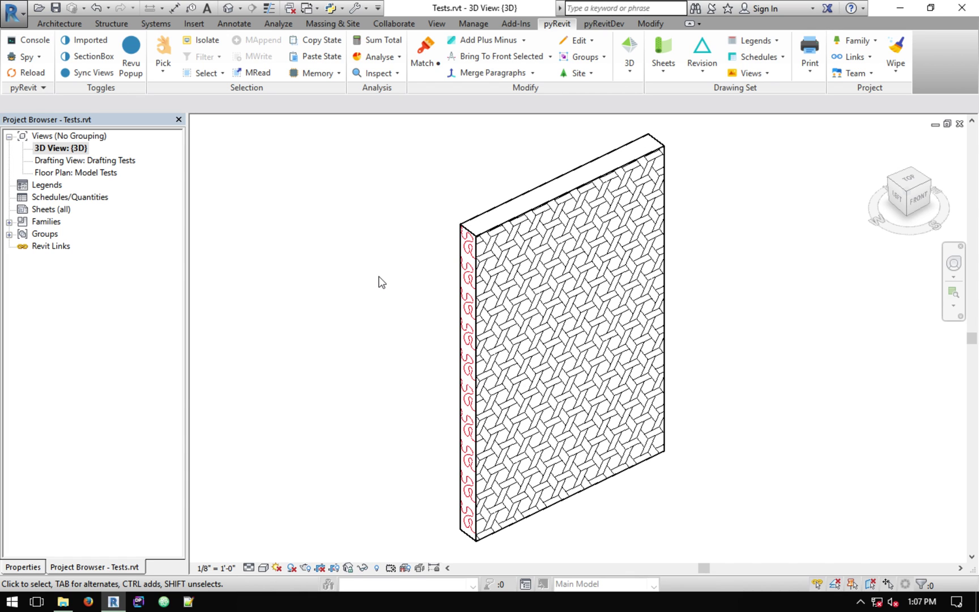
mouse_move(378, 278)
middle_down()
mouse_move(384, 286)
mouse_move(372, 279)
middle_up()
Step: Reopen Floor Plan: Model Tests and zoom in on test region 0
double_click(108, 175)
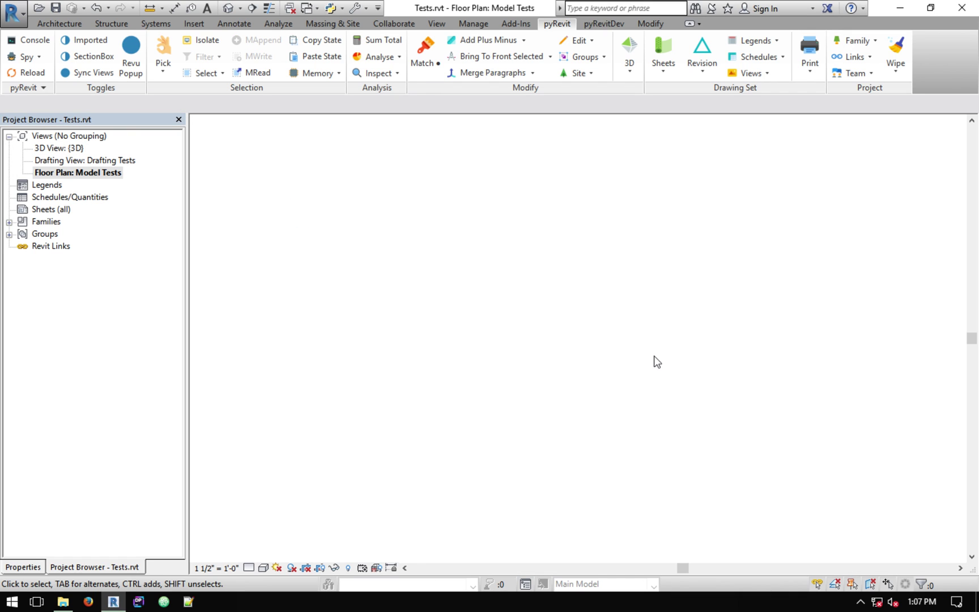
scroll(430, 230, up, 10)
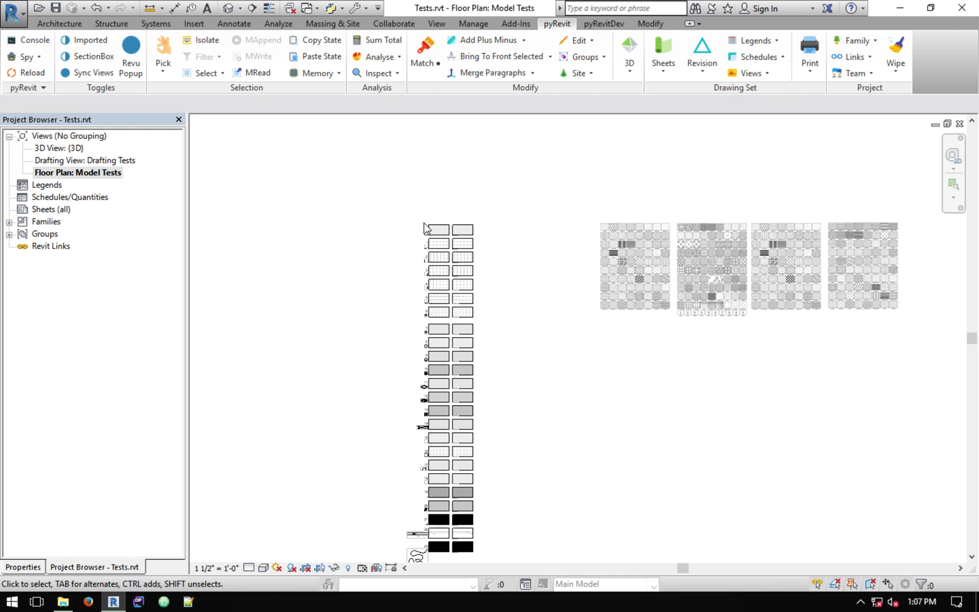
scroll(356, 227, up, 4)
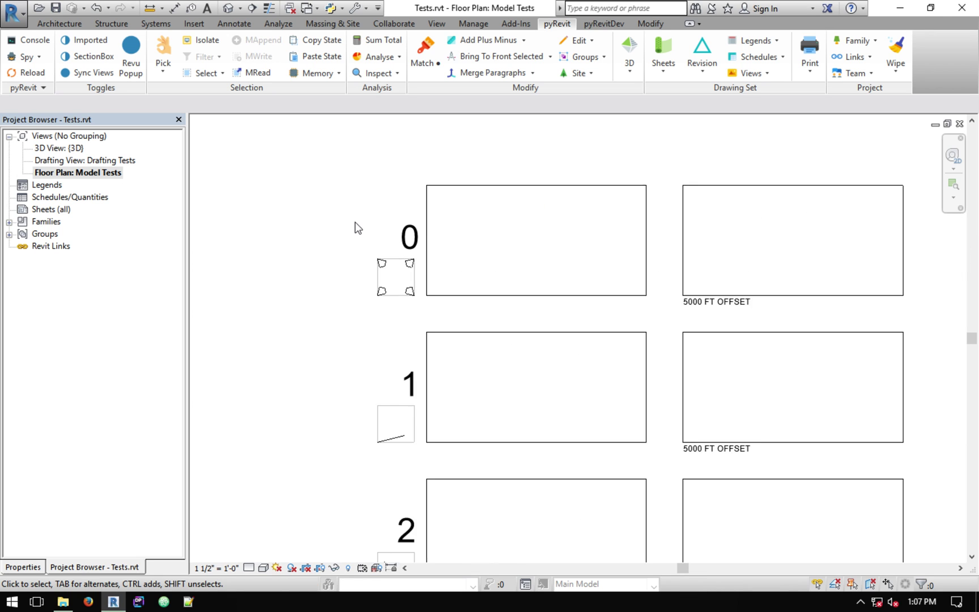
middle_drag(361, 224, 319, 212)
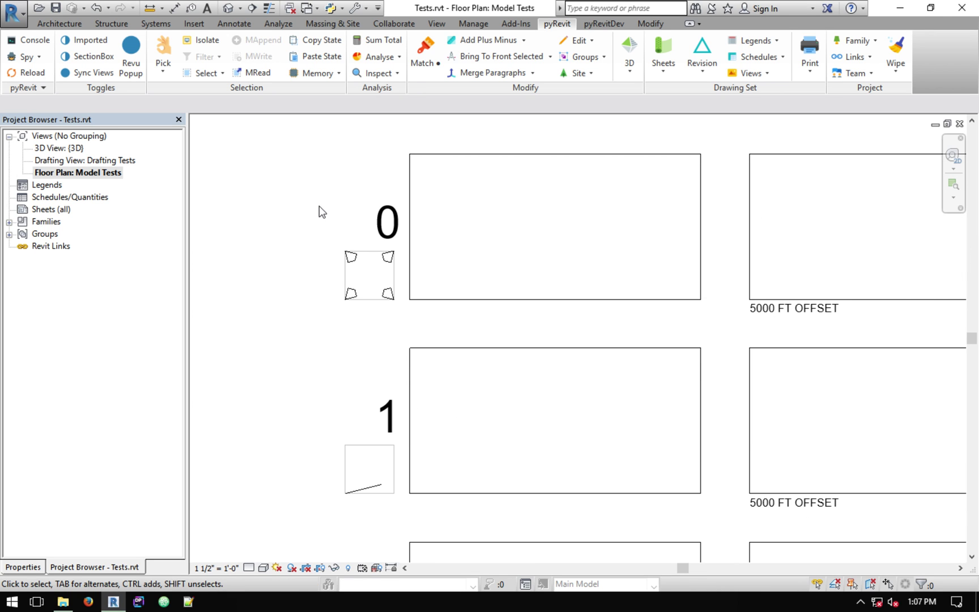
scroll(358, 258, up, 3)
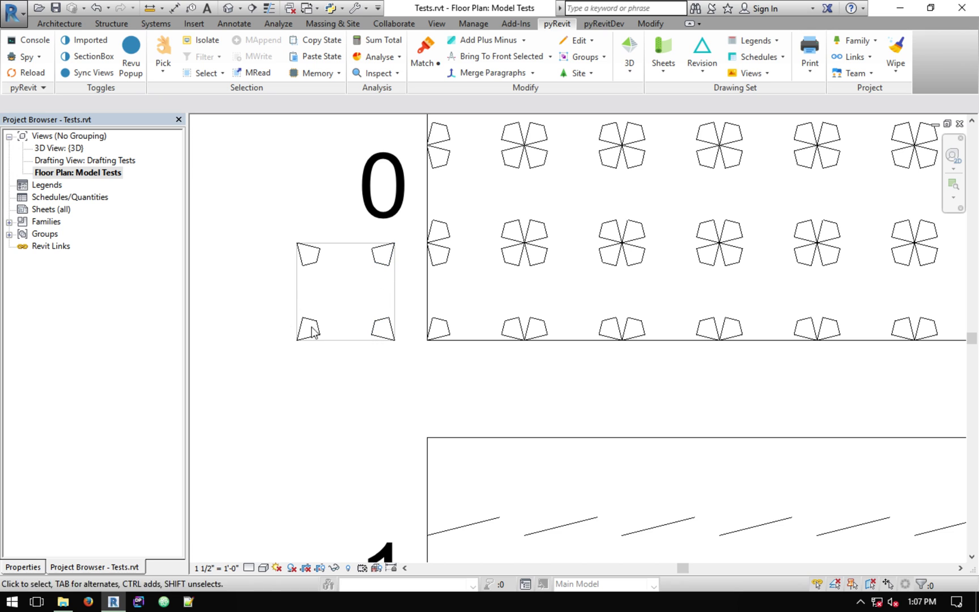
Step: Pan down through test rows 2–8 and on to rows 23–27
scroll(368, 292, down, 2)
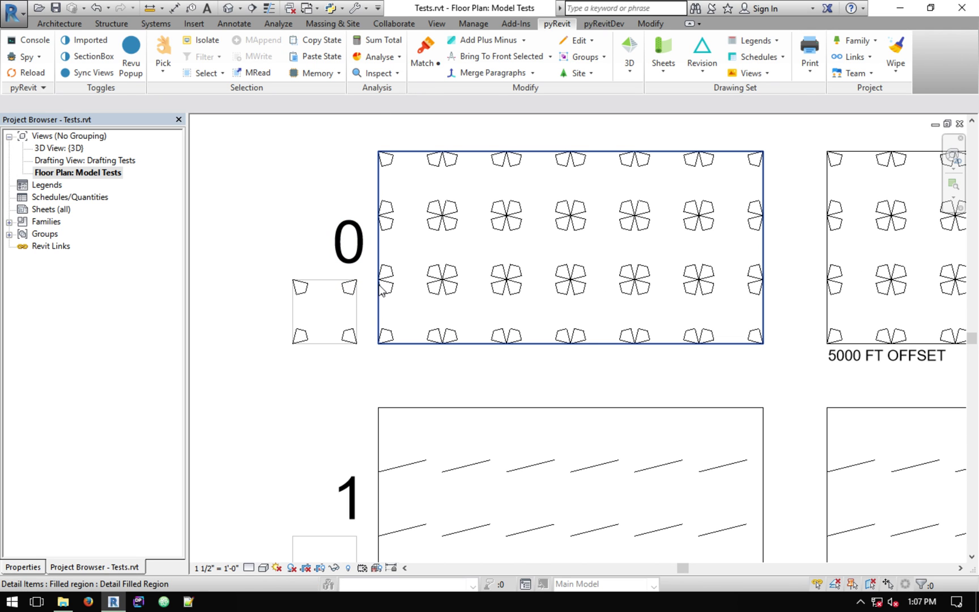
scroll(383, 288, down, 2)
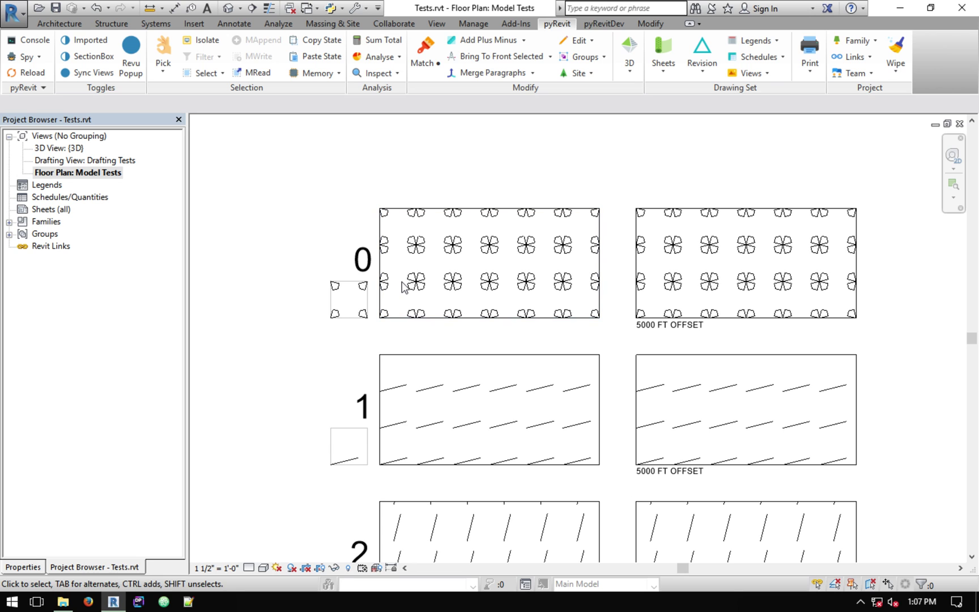
scroll(422, 300, down, 3)
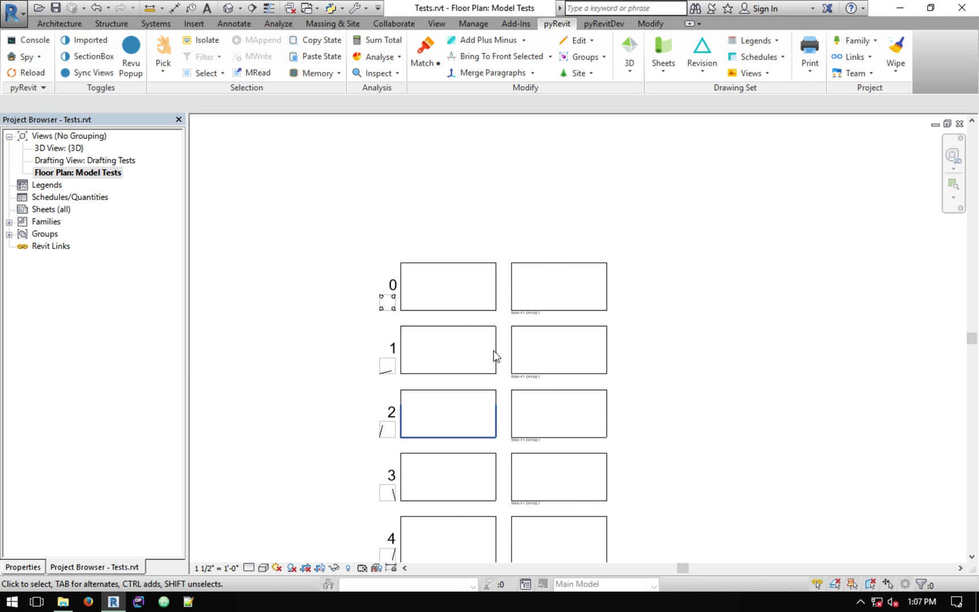
middle_drag(494, 354, 488, 153)
ctrl+scroll(489, 153, down, 10)
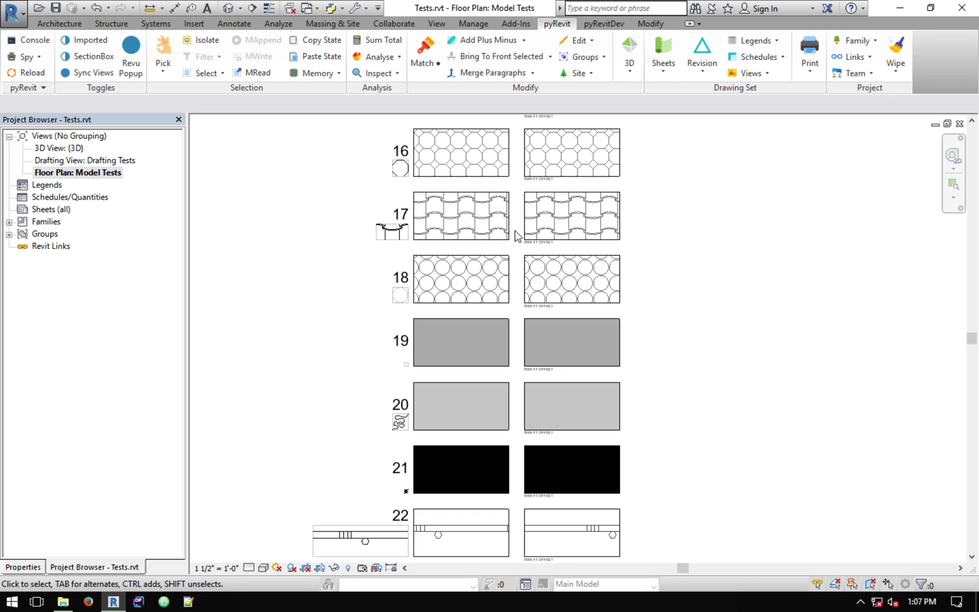
ctrl+scroll(510, 368, down, 5)
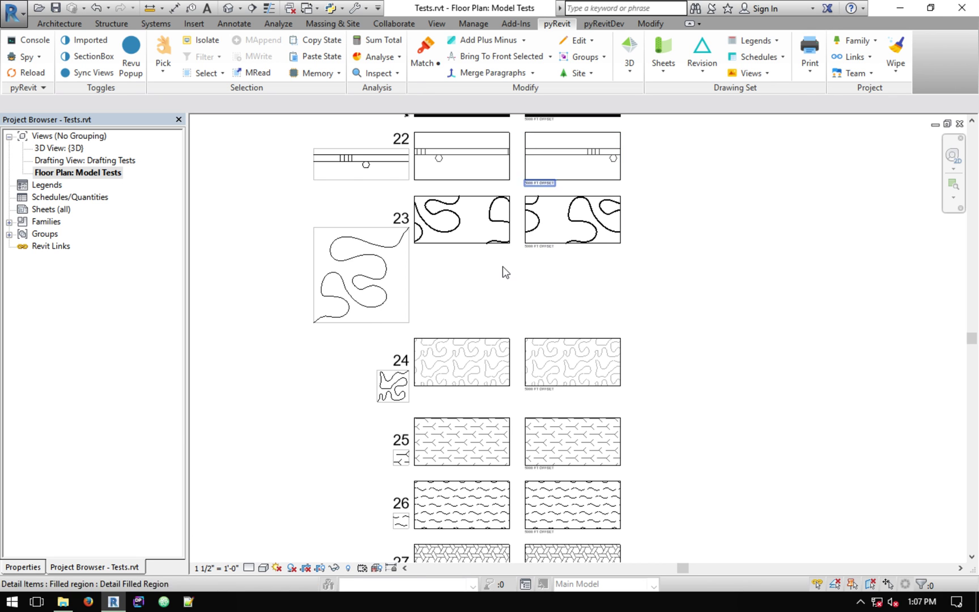
middle_drag(504, 265, 514, 142)
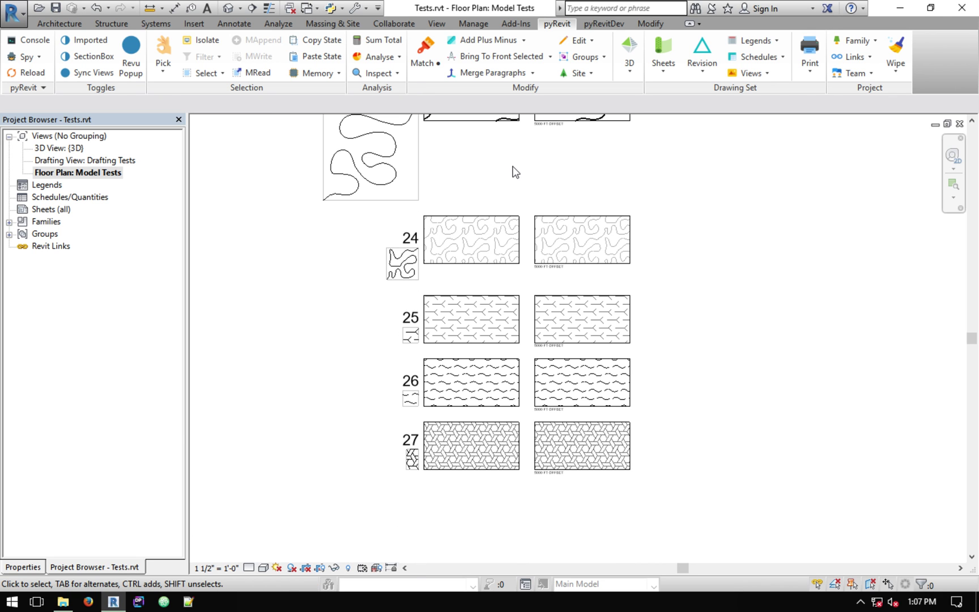
ctrl+scroll(452, 360, down, 2)
scroll(422, 309, up, 6)
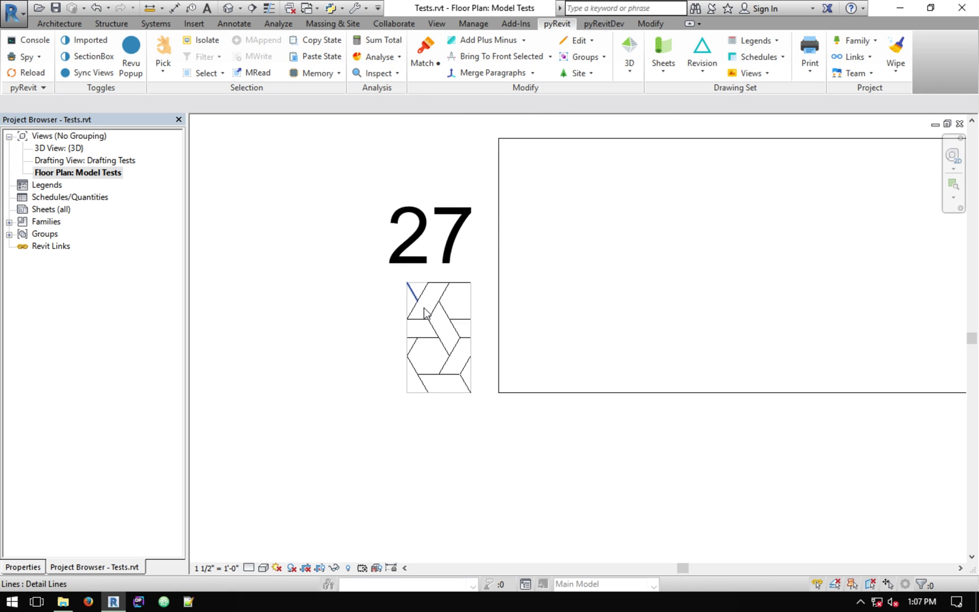
scroll(428, 316, up, 2)
mouse_move(432, 321)
middle_down()
mouse_move(408, 339)
mouse_move(397, 328)
middle_up()
scroll(398, 328, down, 3)
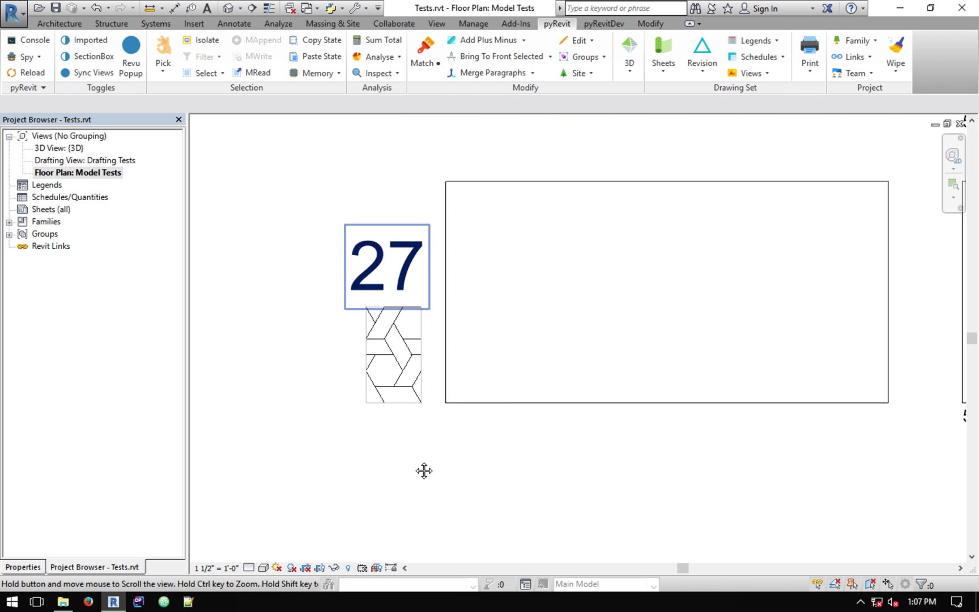
ctrl+scroll(423, 471, up, 6)
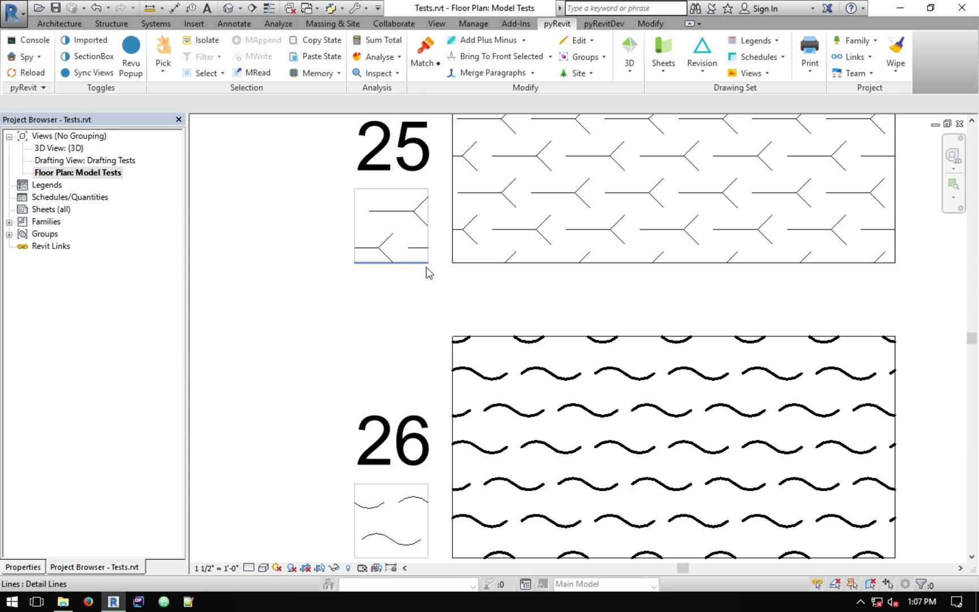
scroll(403, 263, down, 1)
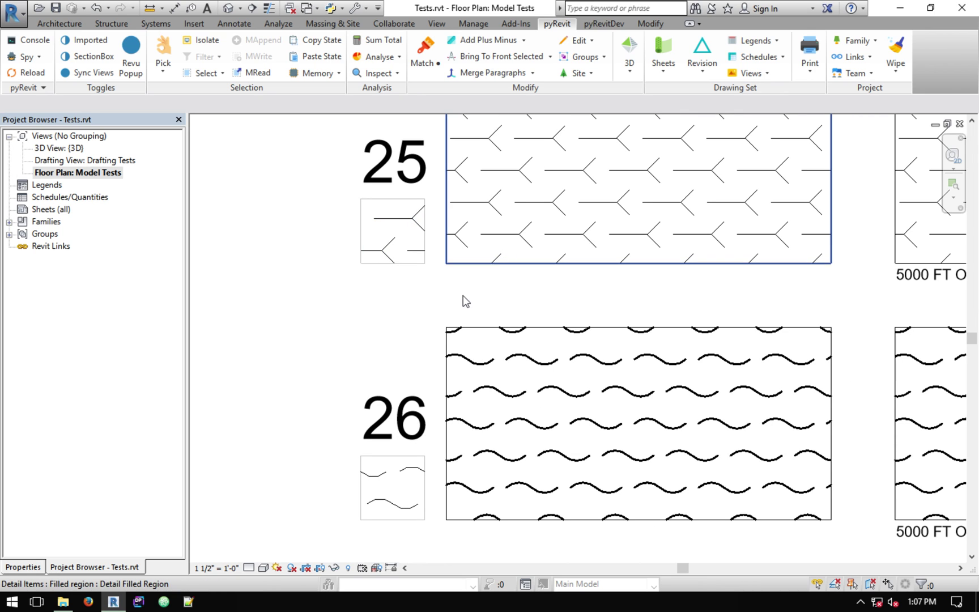
middle_drag(463, 299, 478, 157)
scroll(452, 258, up, 2)
middle_drag(452, 258, 420, 390)
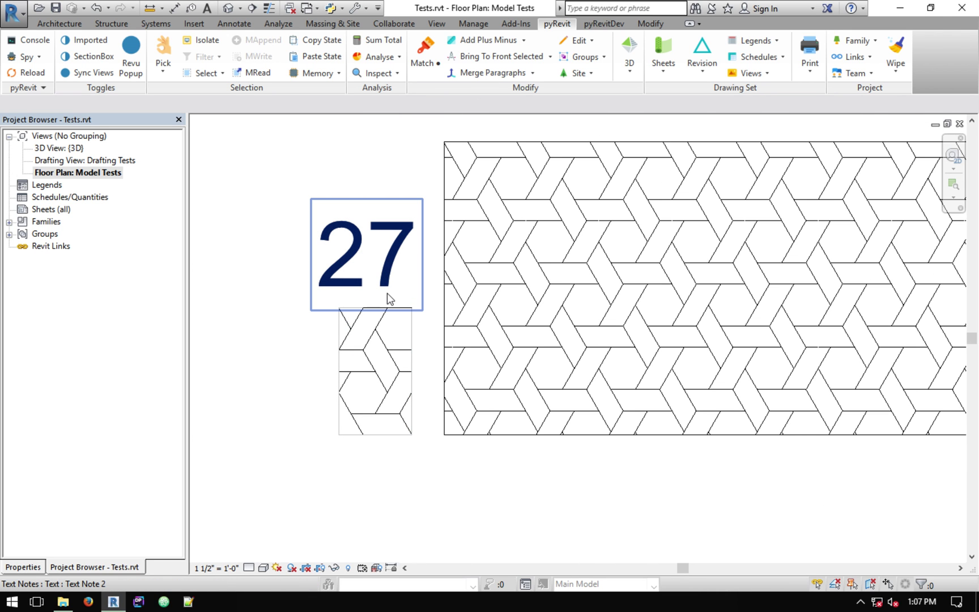
middle_drag(415, 281, 349, 295)
scroll(350, 296, down, 1)
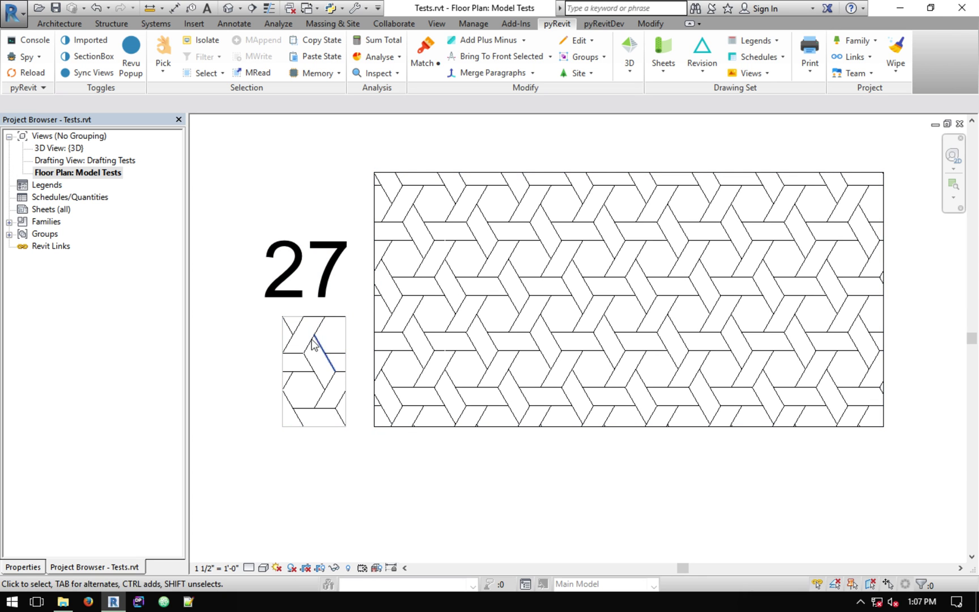
scroll(312, 343, up, 2)
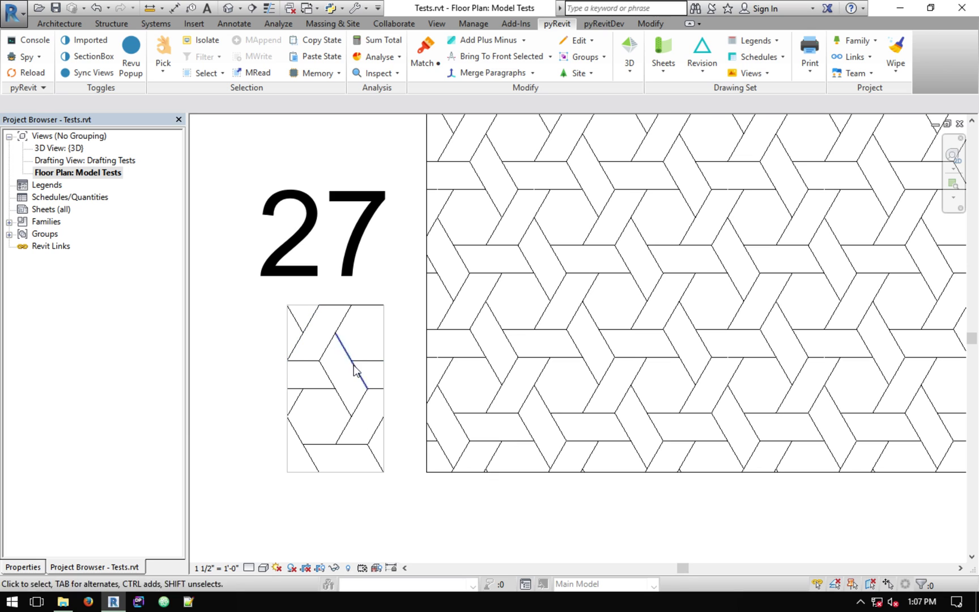
click(347, 354)
click(238, 246)
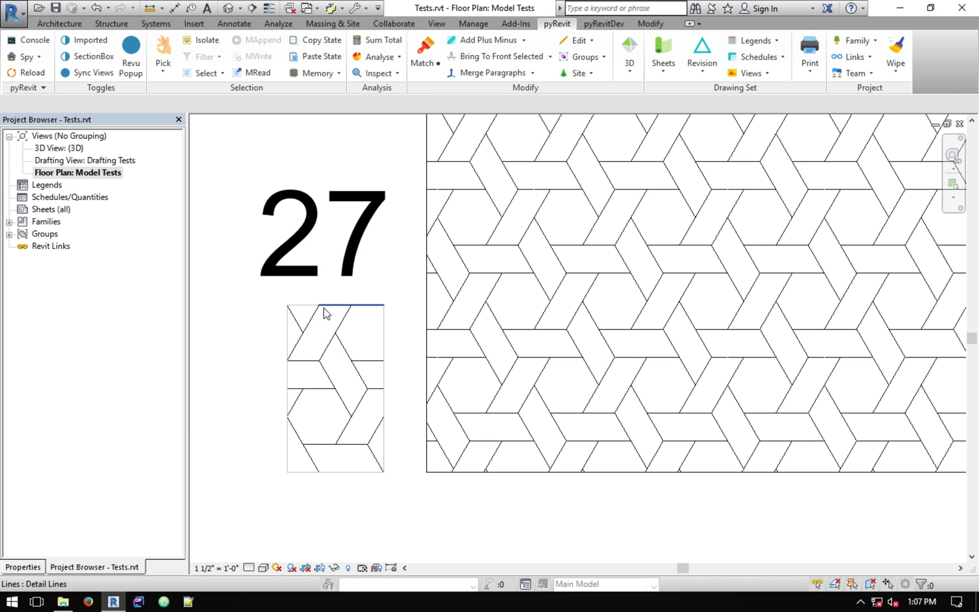
click(303, 311)
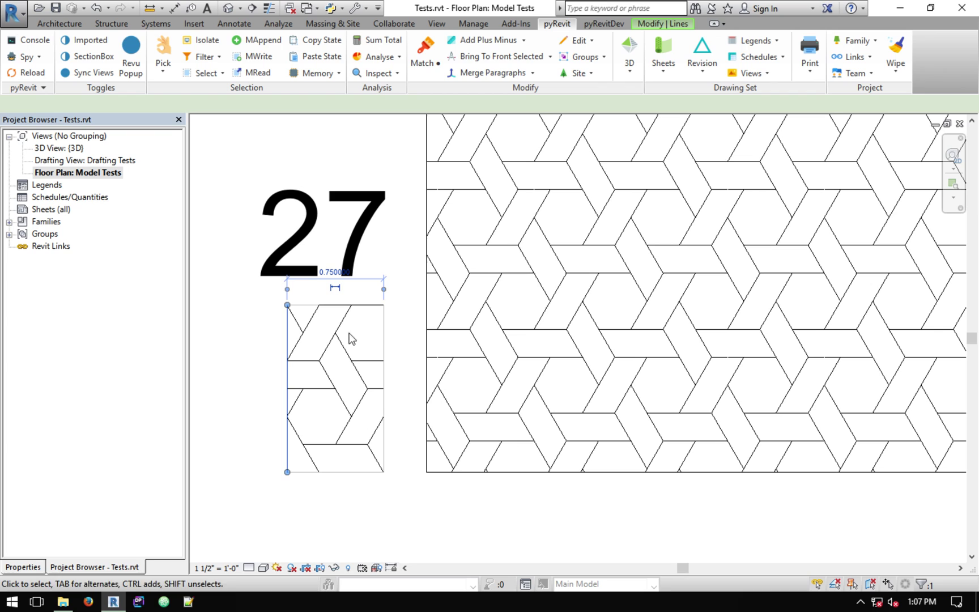
click(384, 338)
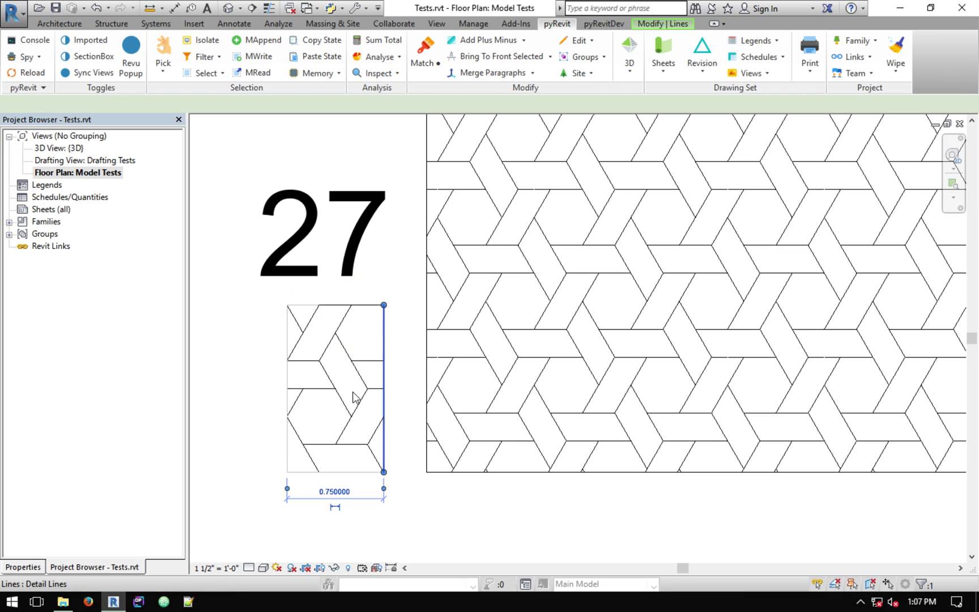
click(296, 472)
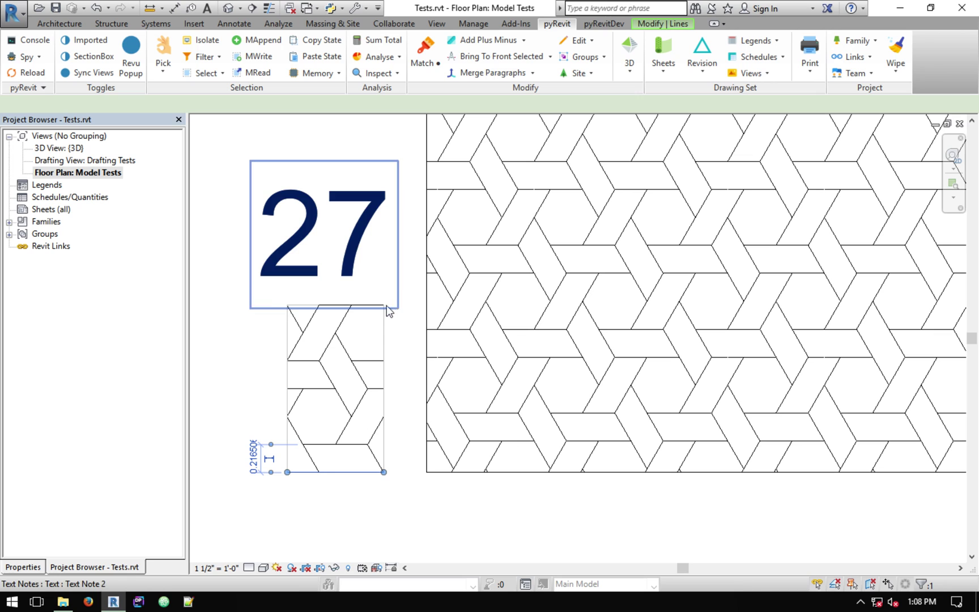
click(396, 317)
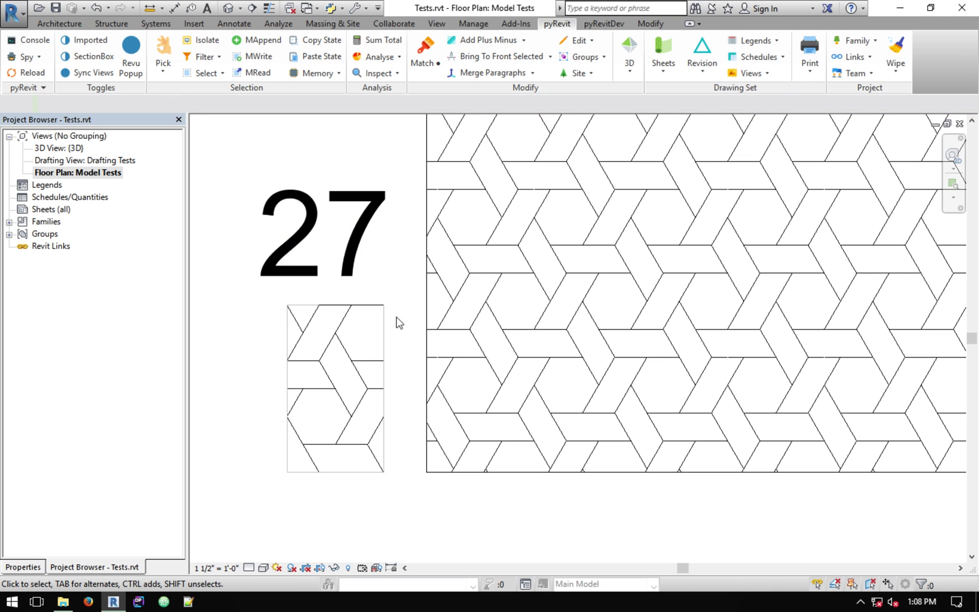
Step: Draw short detail lines off the tile's top-right and bottom-left corners
click(384, 305)
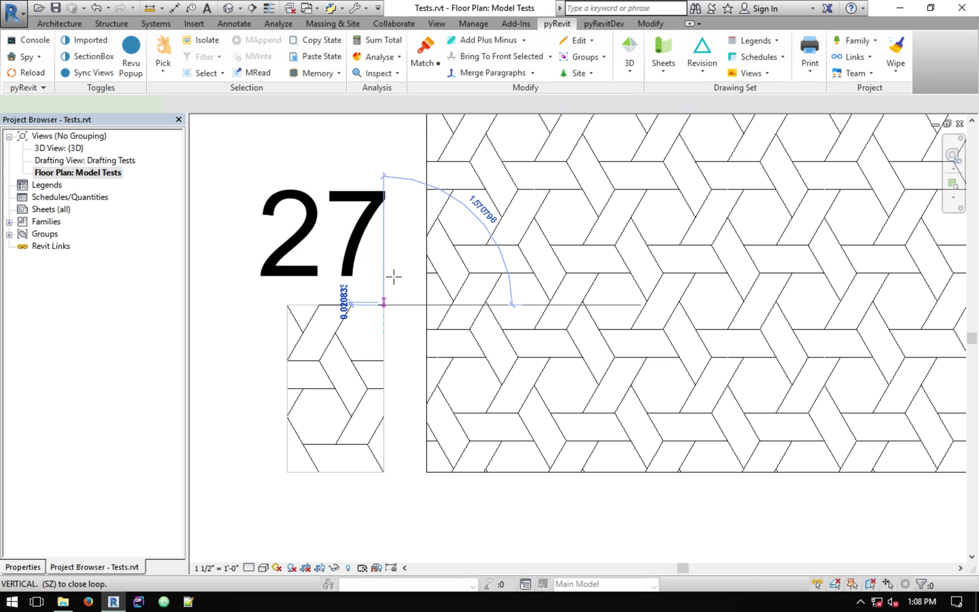
click(400, 289)
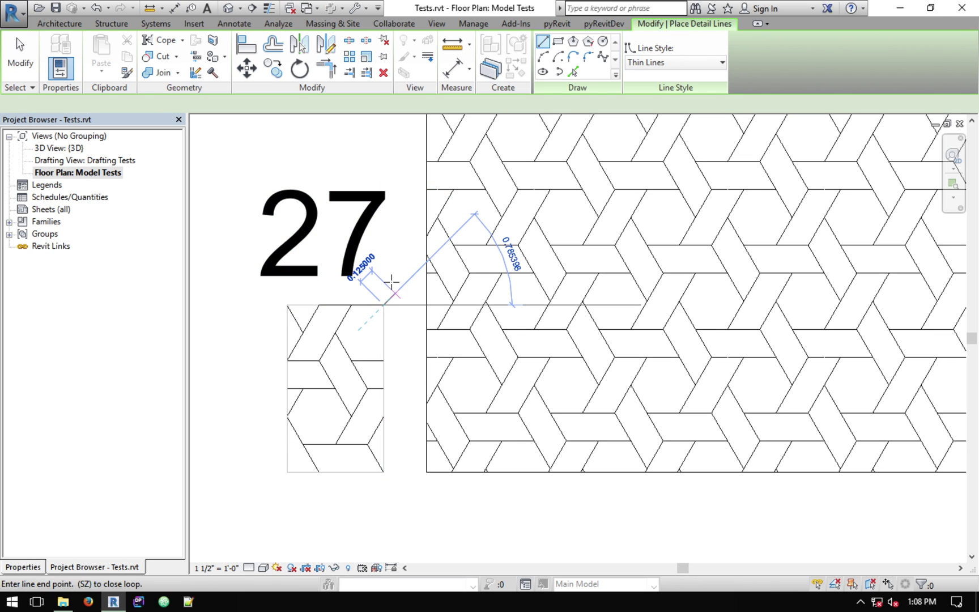
click(287, 471)
click(255, 490)
key(Escape)
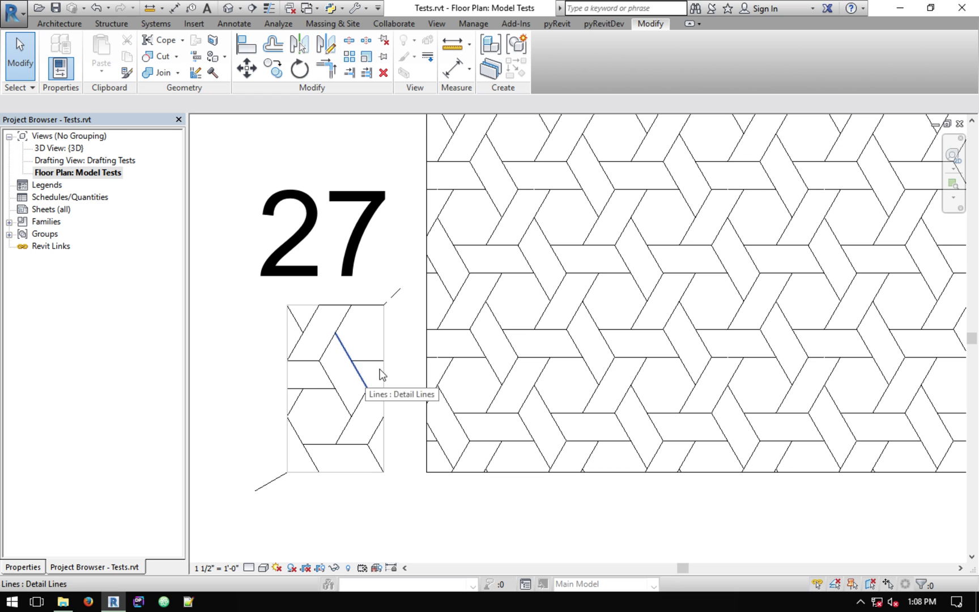
Step: Move the 27 text note up-left and delete the extra top-right corner line
click(398, 299)
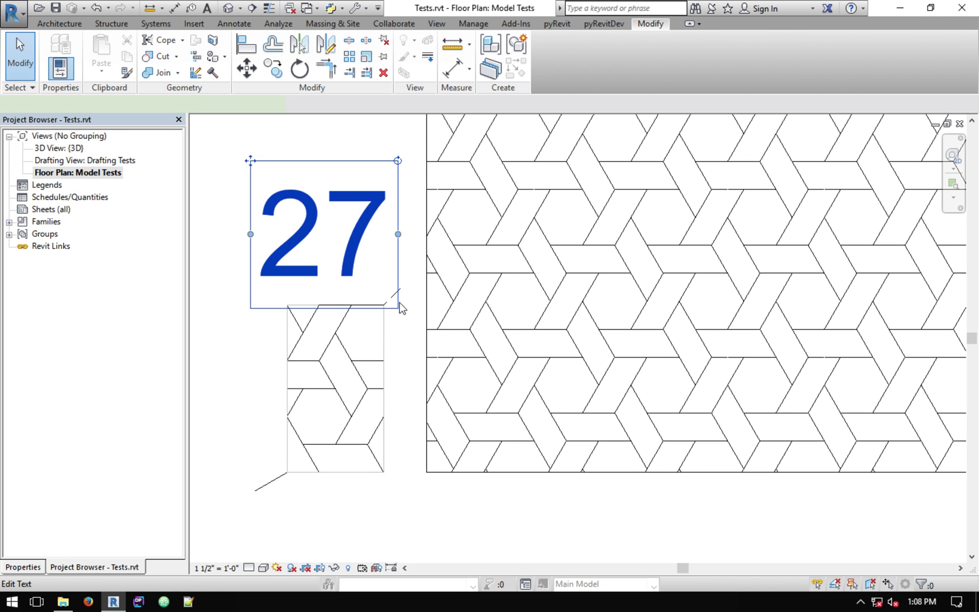
drag(247, 162, 191, 133)
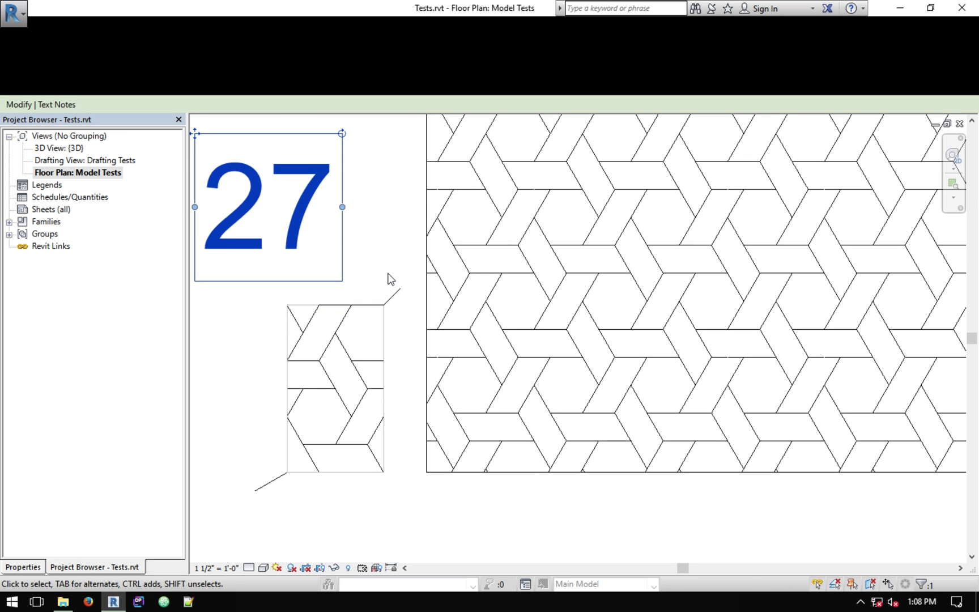
click(391, 281)
click(400, 288)
key(Delete)
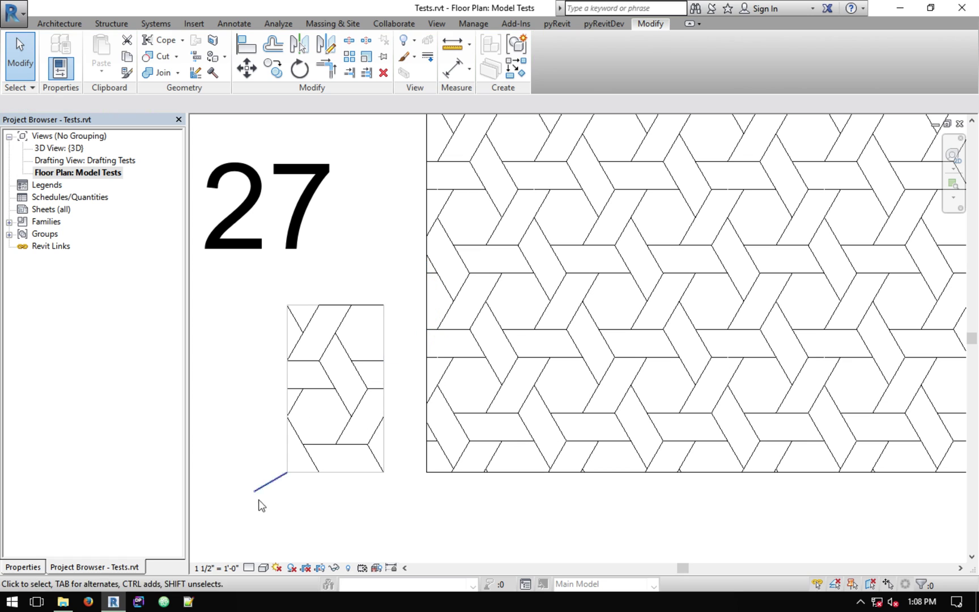
scroll(289, 440, down, 2)
Step: Delete model fill pattern 27 through the Fill Patterns dialog
middle_drag(343, 428, 343, 435)
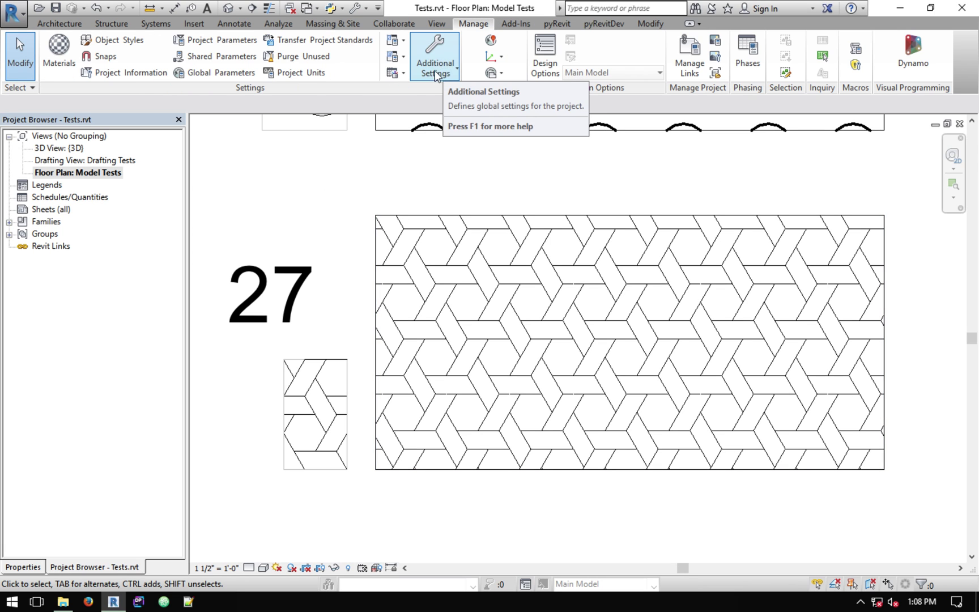
click(445, 70)
click(457, 101)
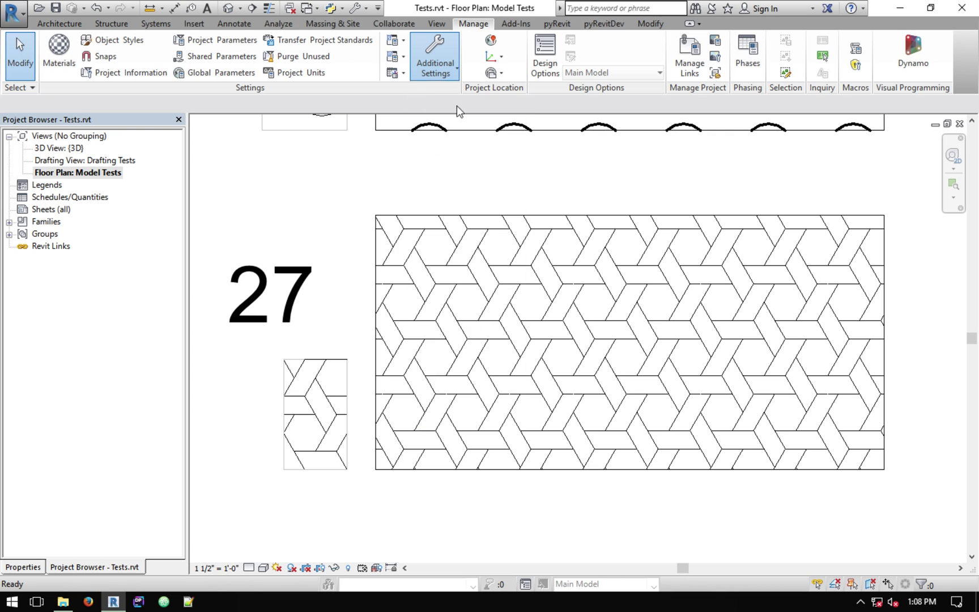
click(442, 378)
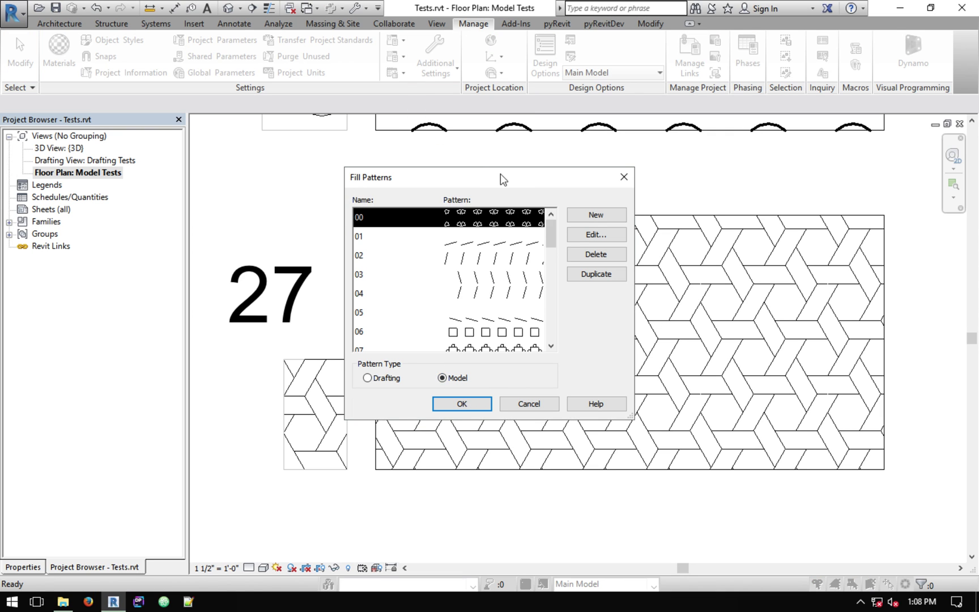
drag(500, 173, 426, 80)
drag(557, 322, 584, 485)
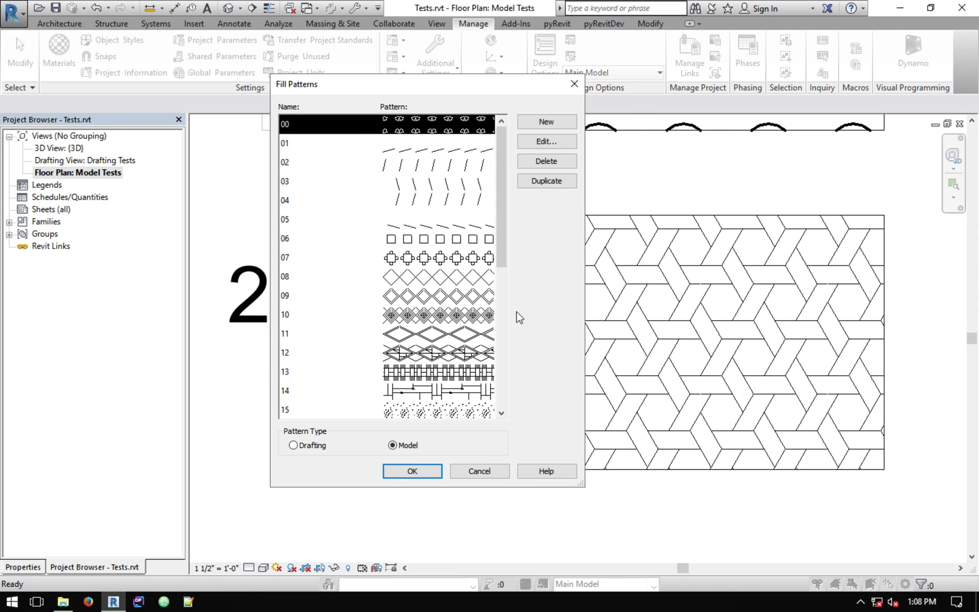
drag(497, 210, 504, 405)
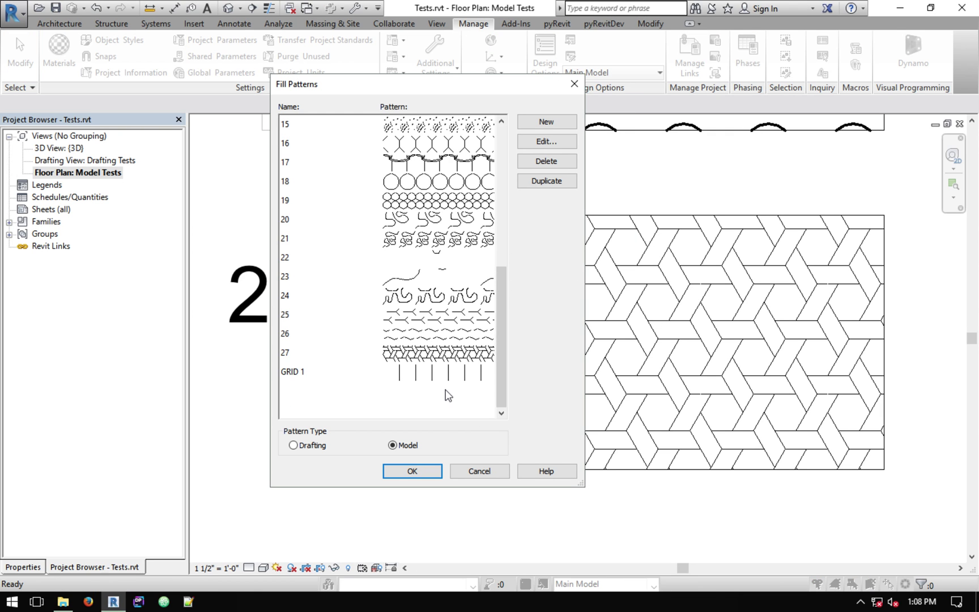
click(409, 354)
click(547, 161)
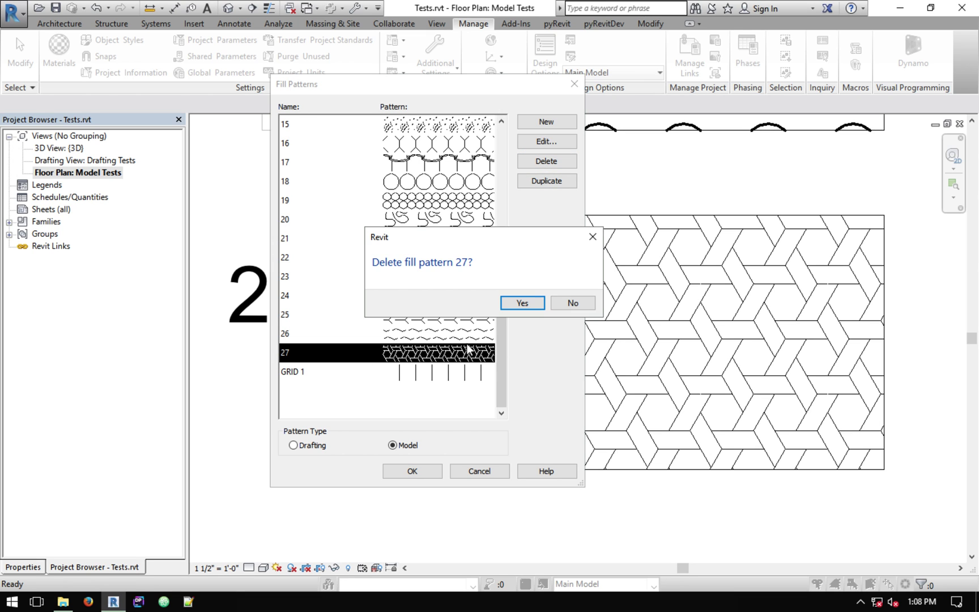
click(524, 304)
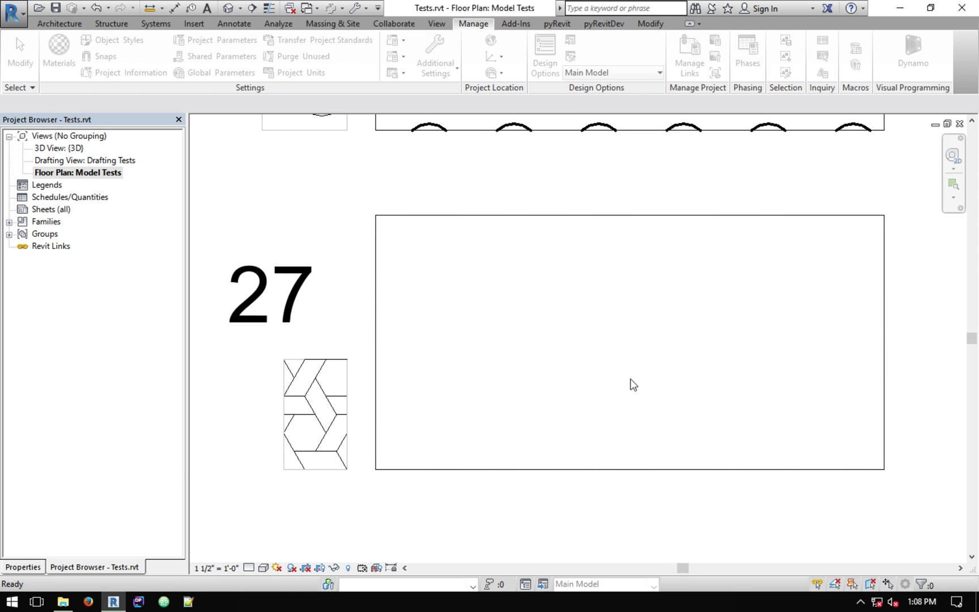
middle_drag(632, 385, 494, 372)
Step: Inspect the now-empty region 27 and the left hatched region for 26
scroll(496, 368, down, 2)
click(499, 361)
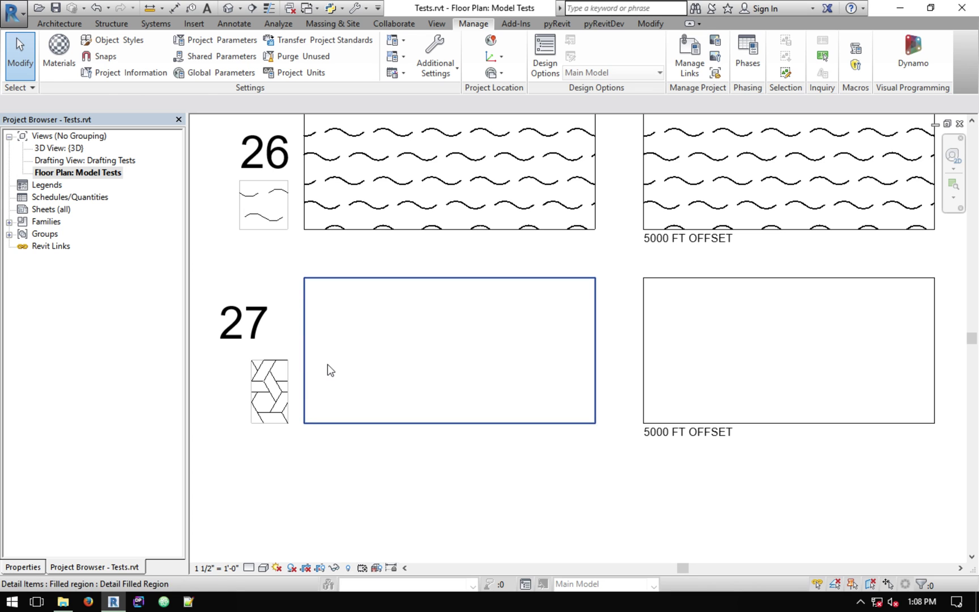
middle_drag(523, 263, 513, 313)
click(526, 310)
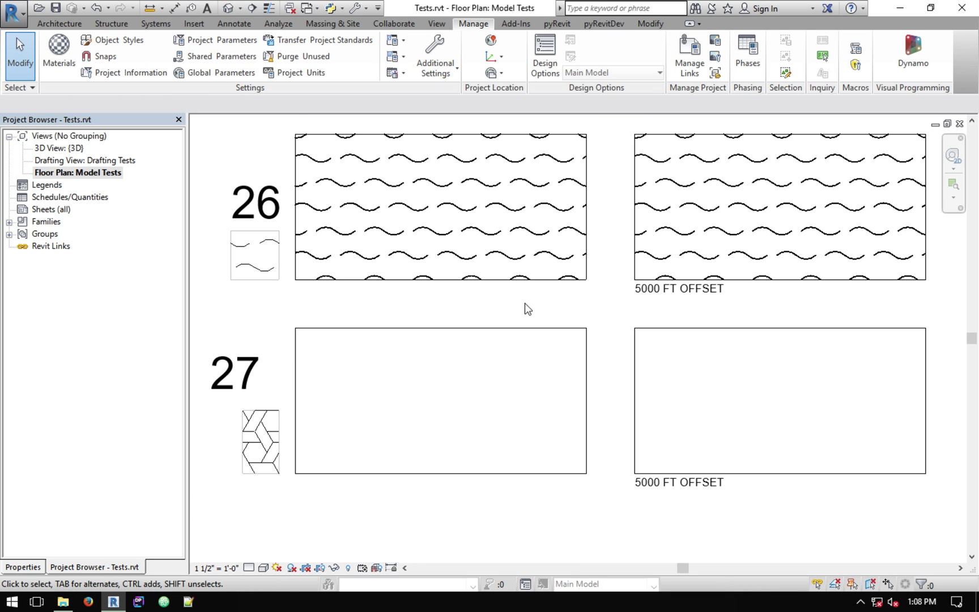
click(588, 268)
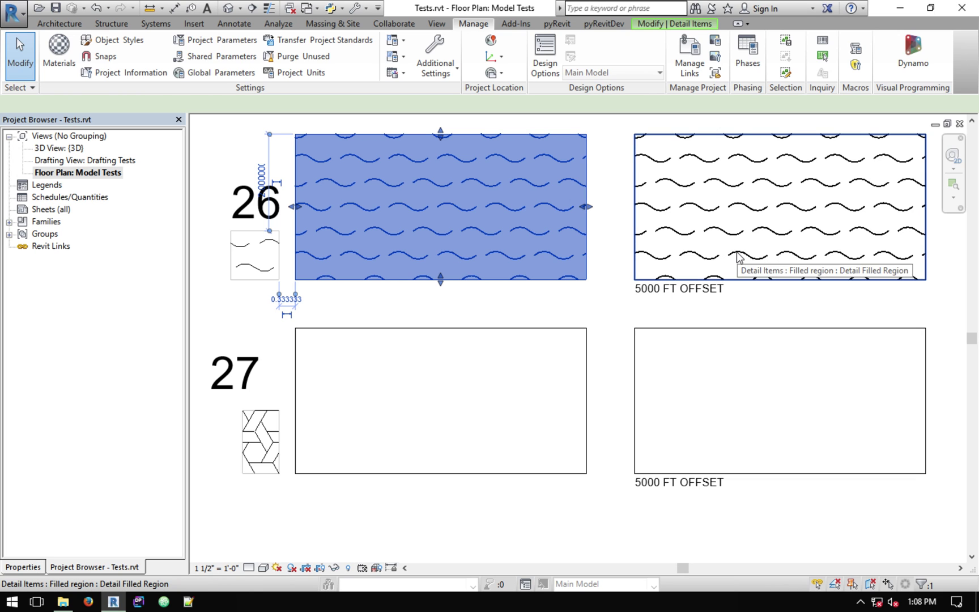
click(738, 258)
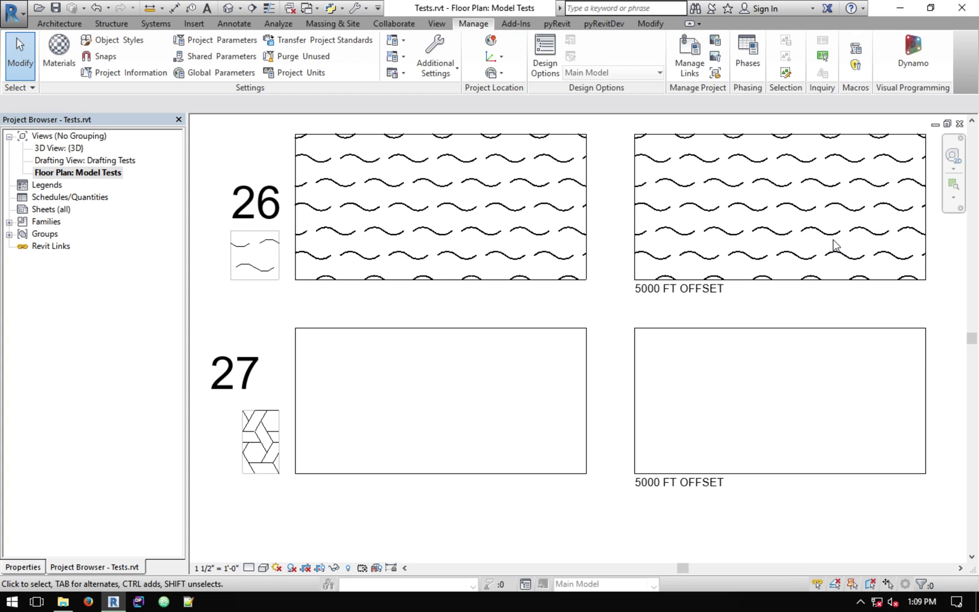
Step: Check pattern 26's 5000 FT OFFSET region, then pan back toward tile 27
click(785, 245)
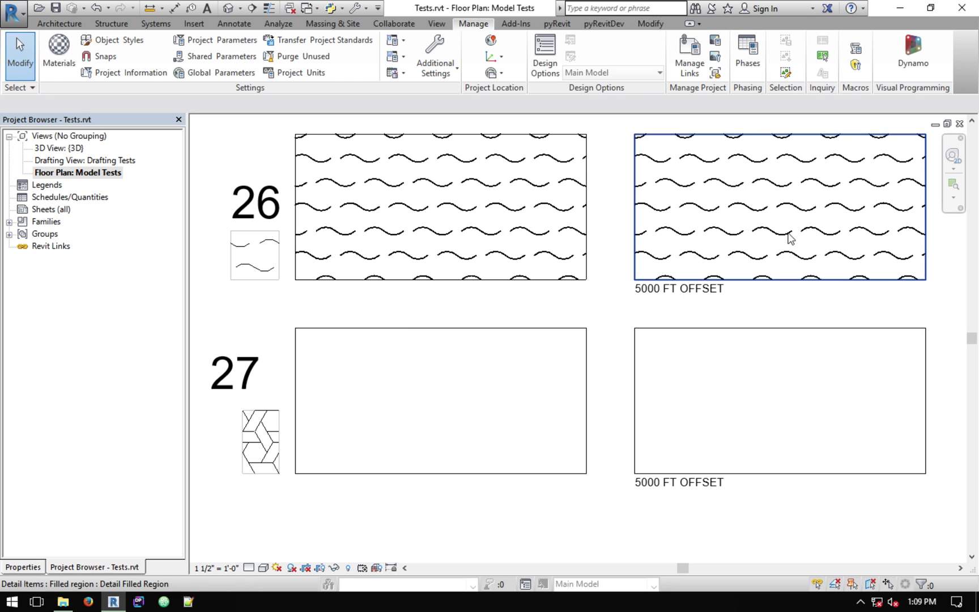
scroll(788, 242, up, 3)
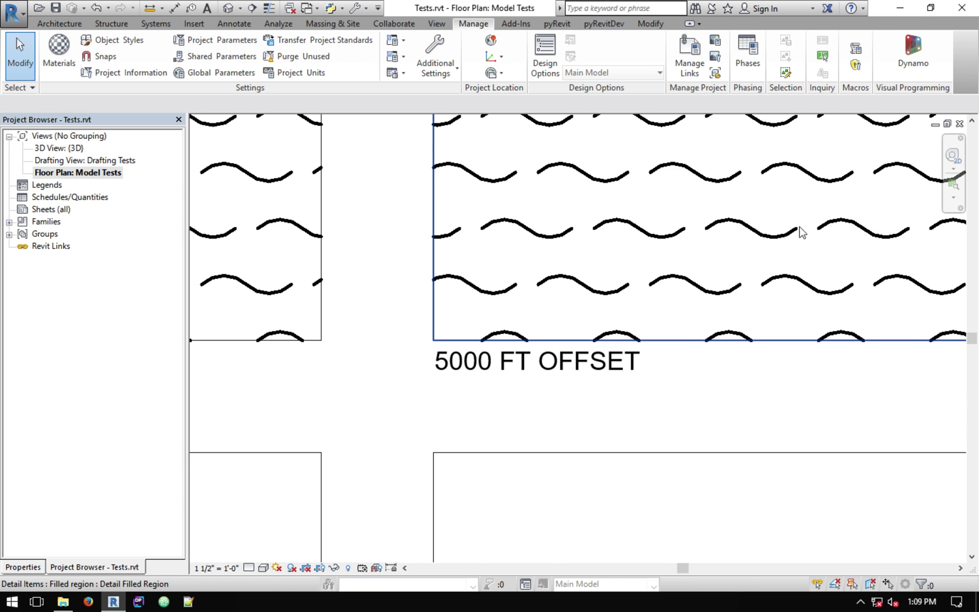
scroll(800, 228, down, 4)
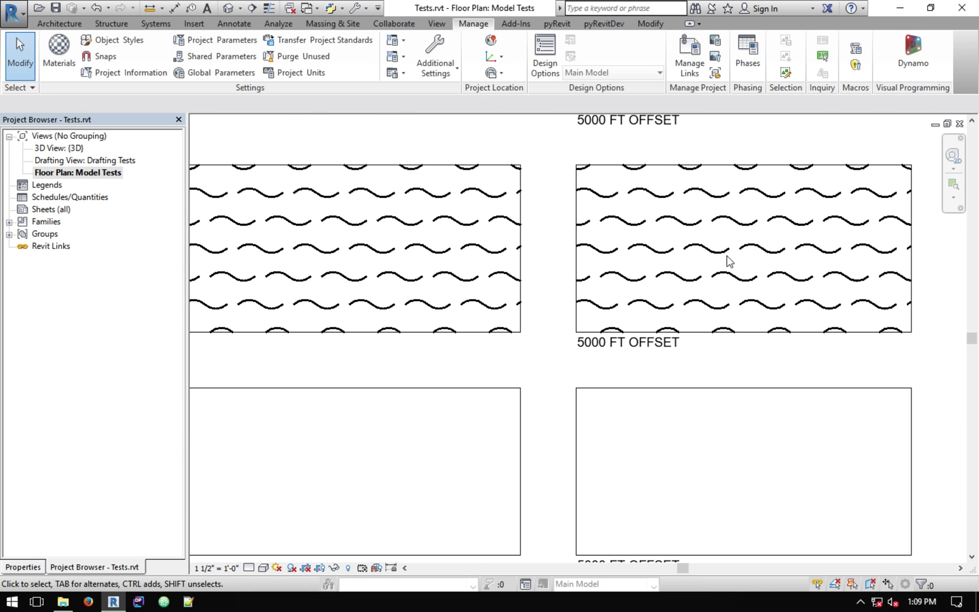
scroll(657, 263, down, 1)
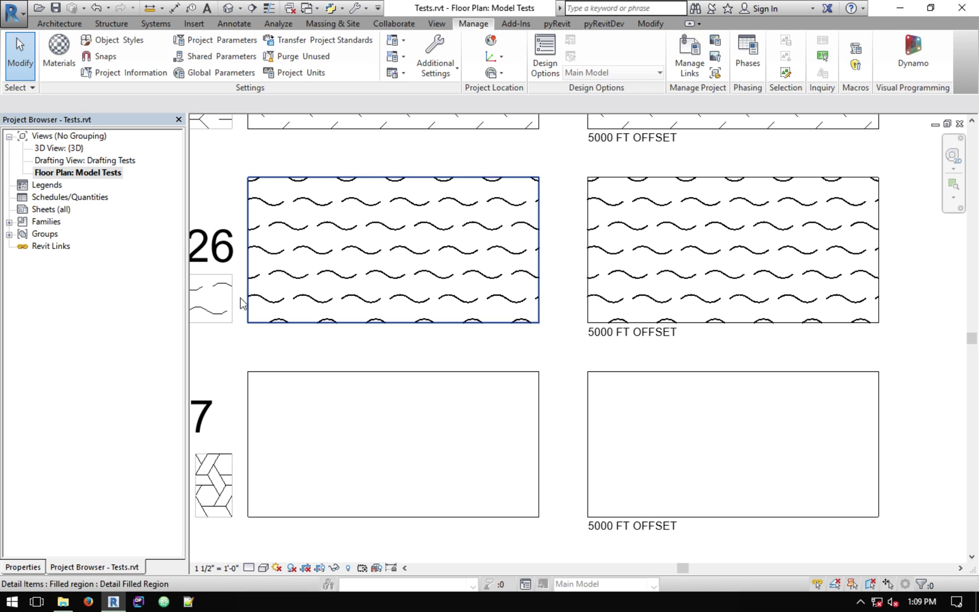
middle_drag(372, 305, 450, 280)
scroll(550, 270, down, 1)
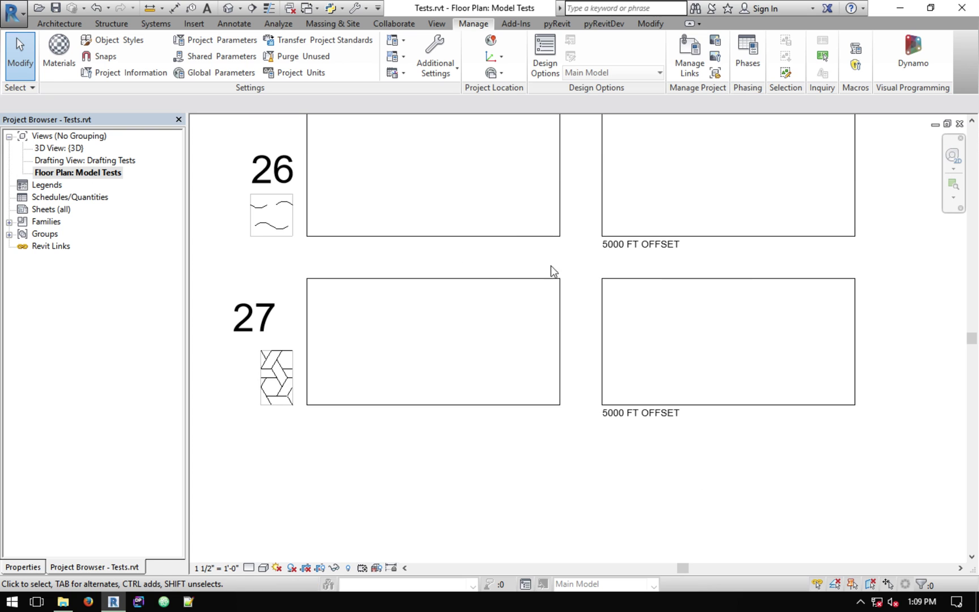
Step: Bring up pyRevit's editing tools and center the plan on the pattern 27 area
click(564, 23)
click(584, 44)
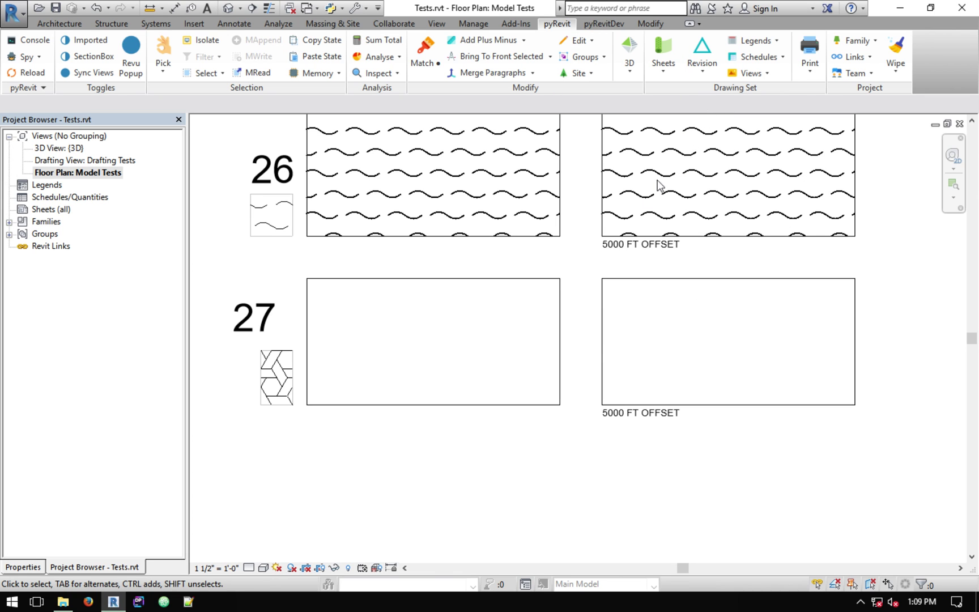
scroll(576, 271, up, 2)
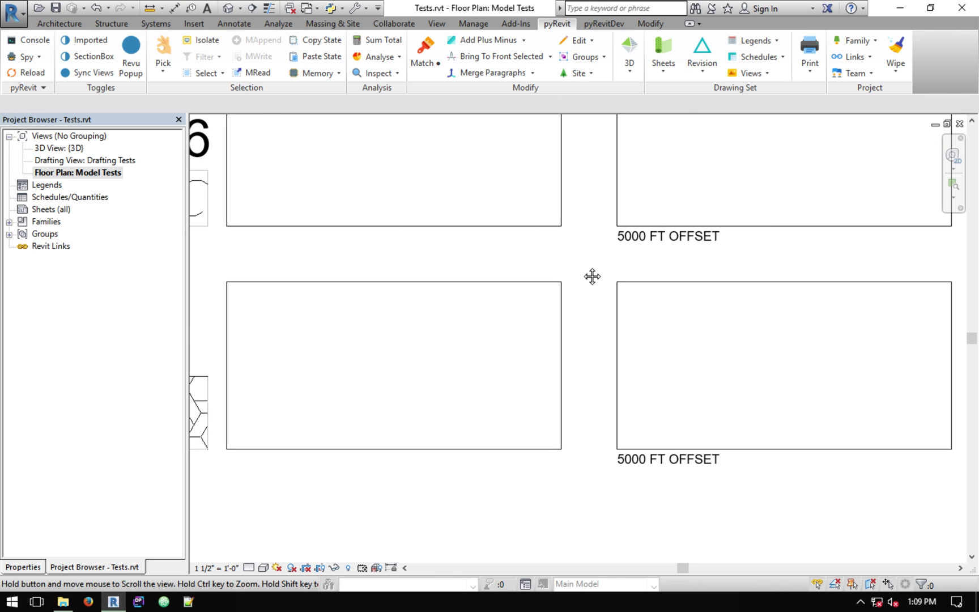
scroll(589, 277, down, 1)
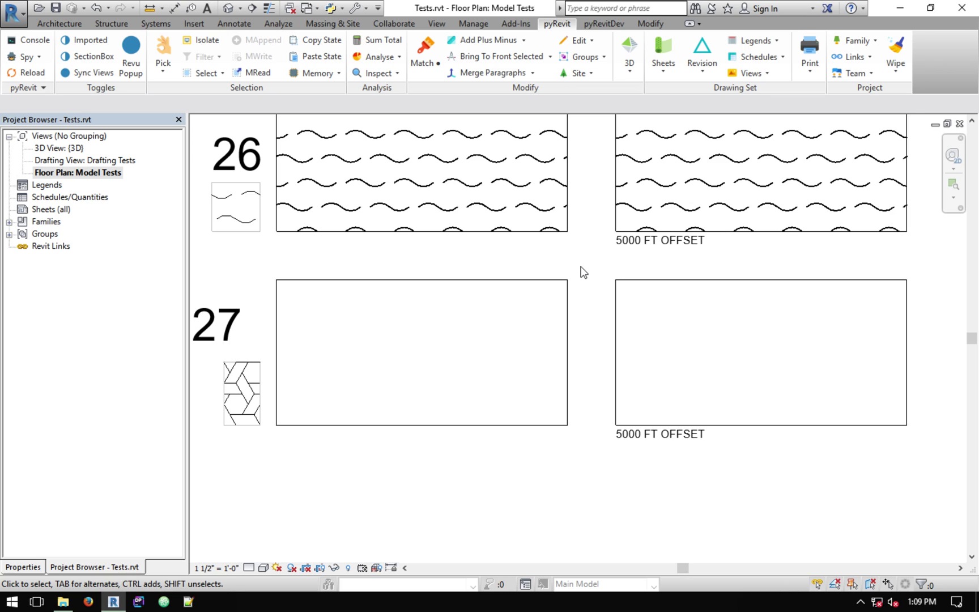
middle_drag(584, 272, 590, 280)
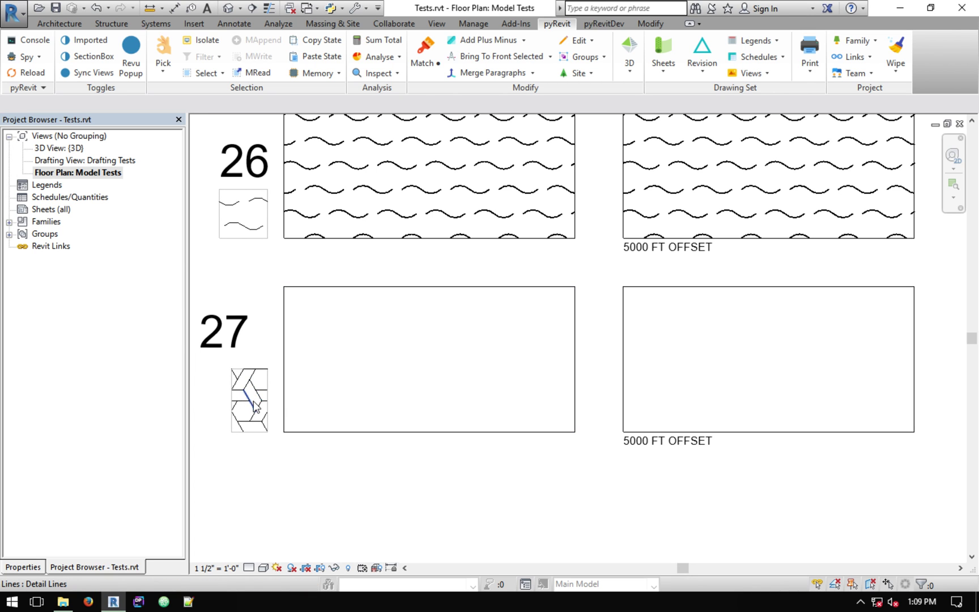
scroll(253, 397, up, 3)
Step: Select the pattern 27 tile's inner lines, excluding its four border lines
scroll(330, 351, up, 1)
scroll(332, 340, up, 1)
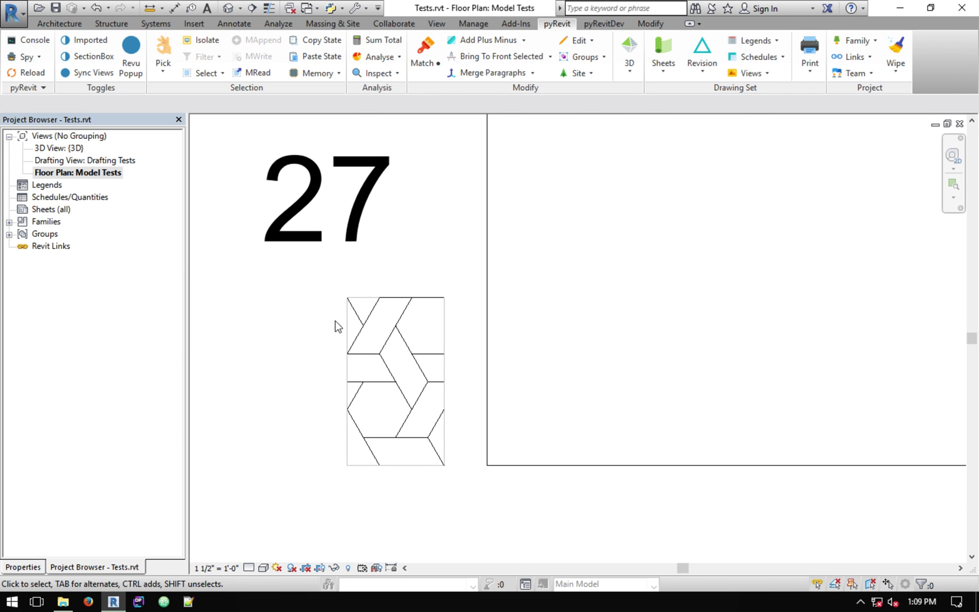
drag(321, 285, 470, 501)
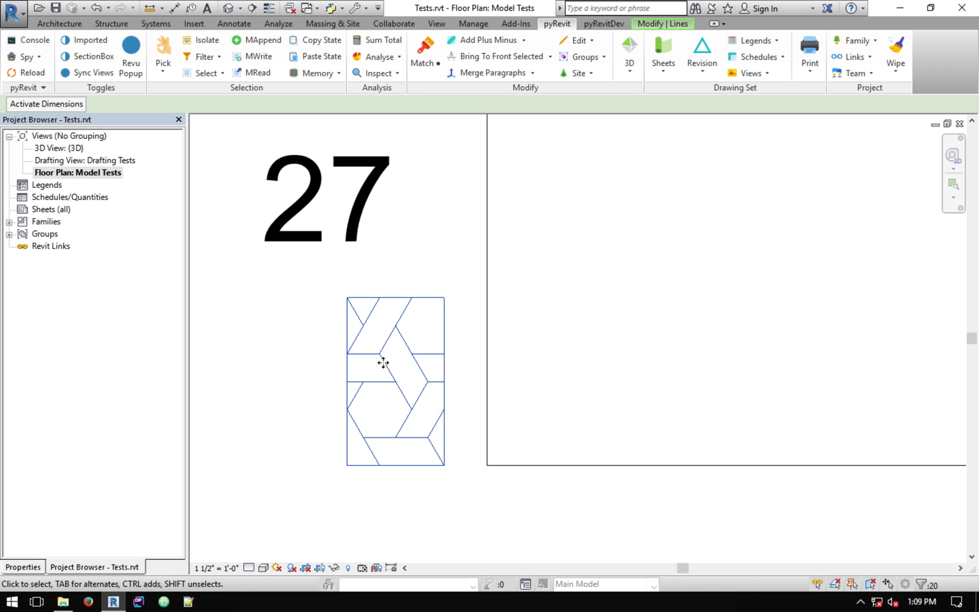
shift+click(445, 334)
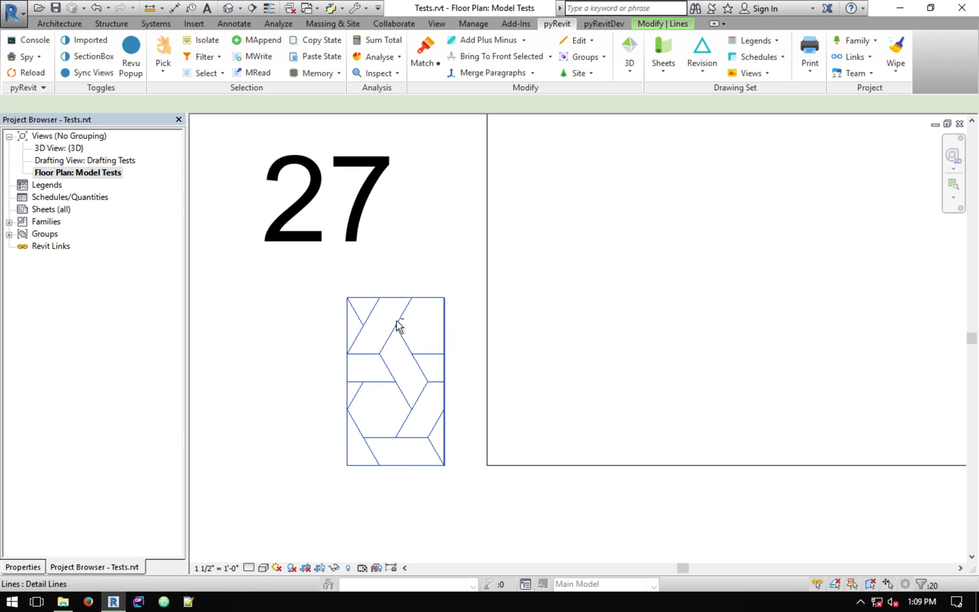
shift+click(361, 300)
shift+click(348, 336)
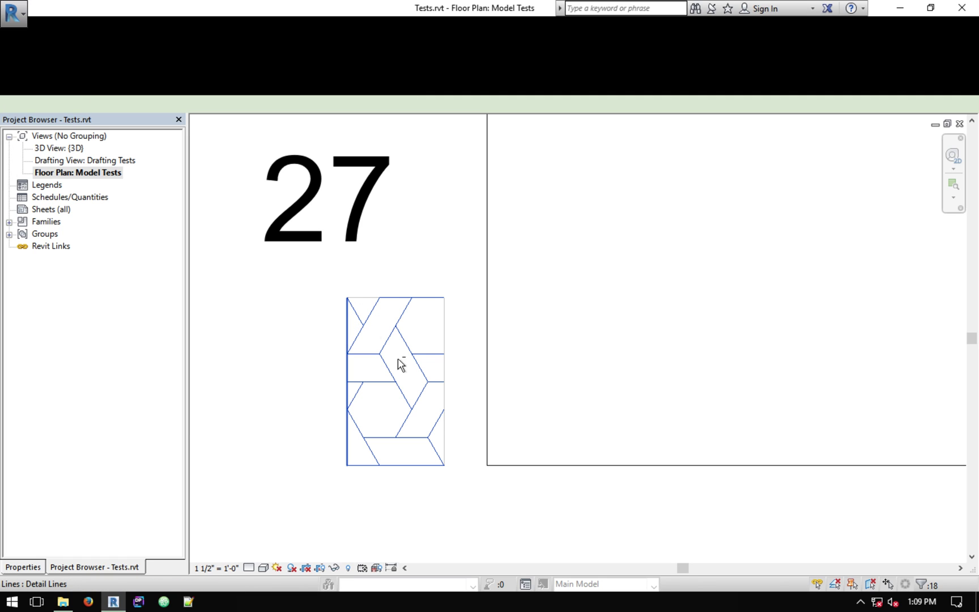
shift+click(363, 464)
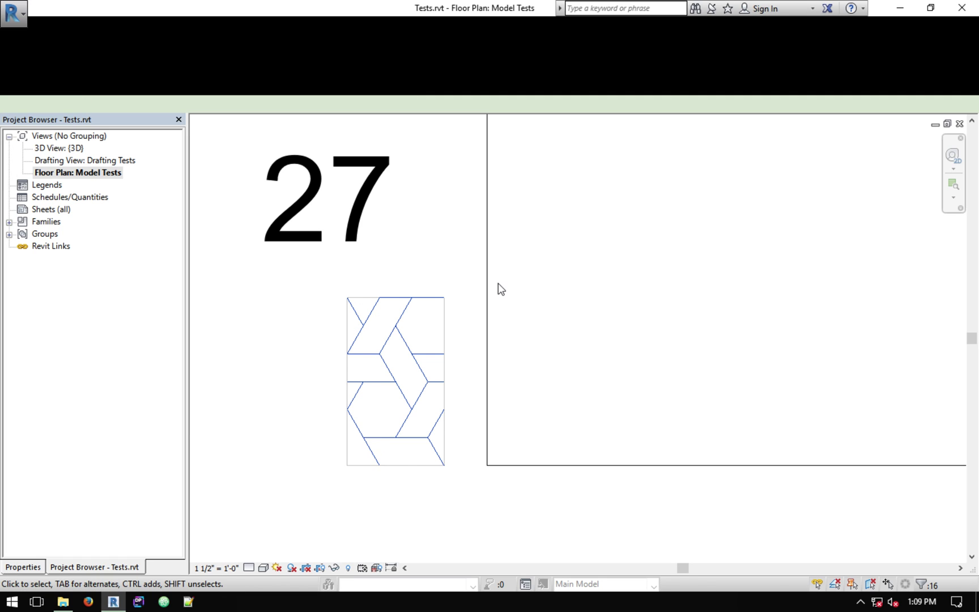
middle_drag(499, 286, 481, 286)
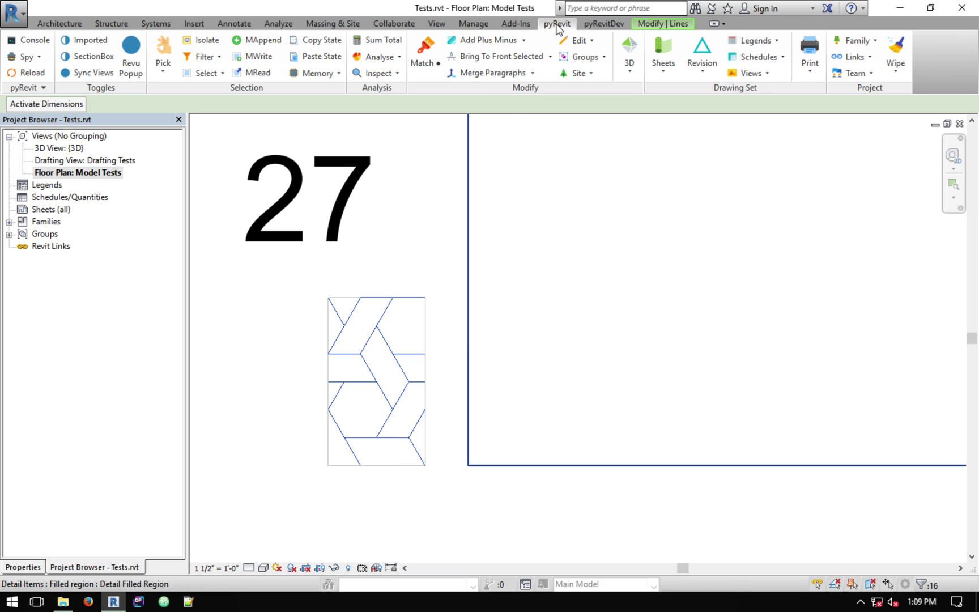
Step: Launch Make Pattern from pyRevit's Edit menu with those lines
click(577, 41)
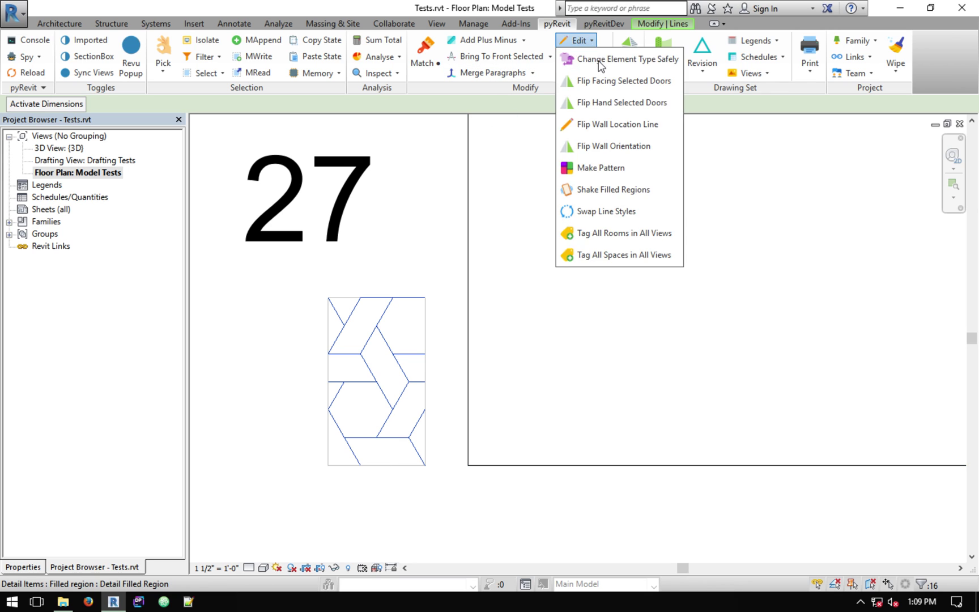
click(605, 169)
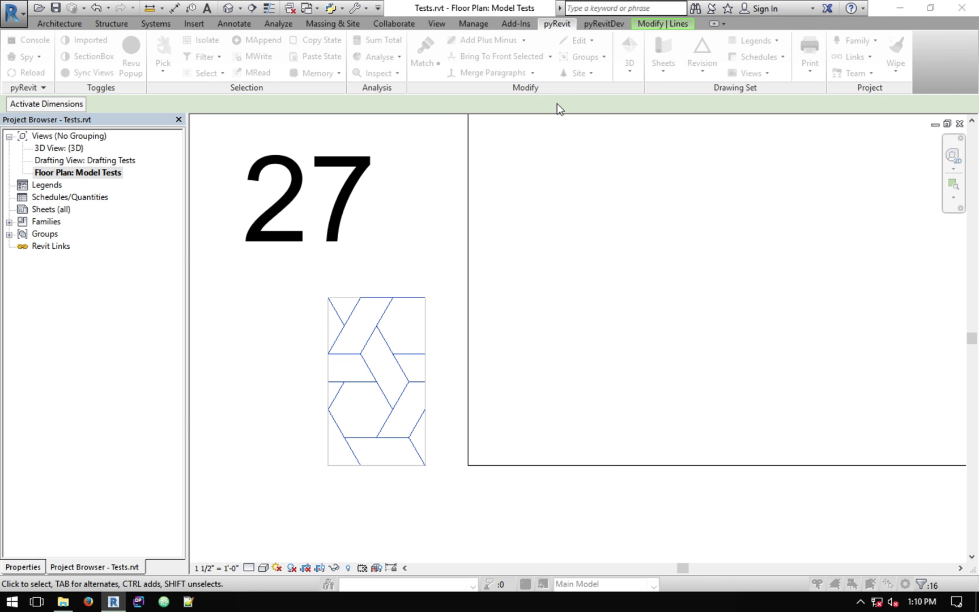
key(alt+Tab)
Step: Create model pattern 27, picking the tile's origin and top-right corners
click(745, 242)
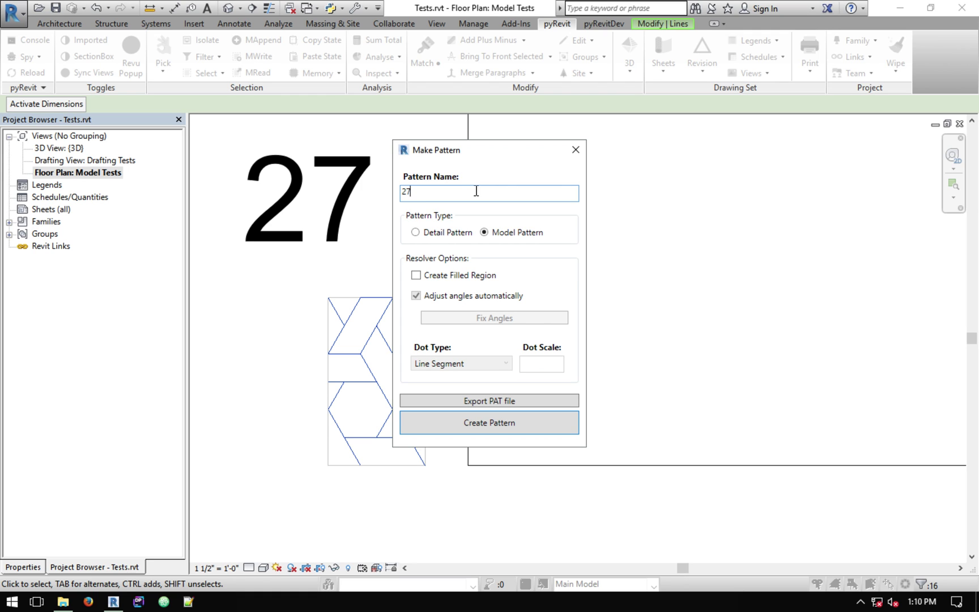
click(492, 233)
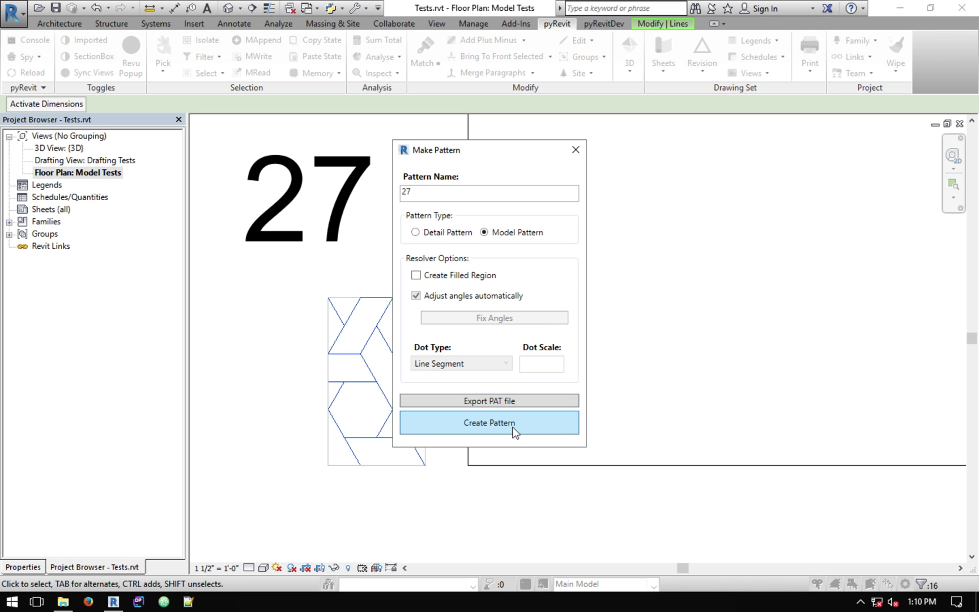
click(481, 424)
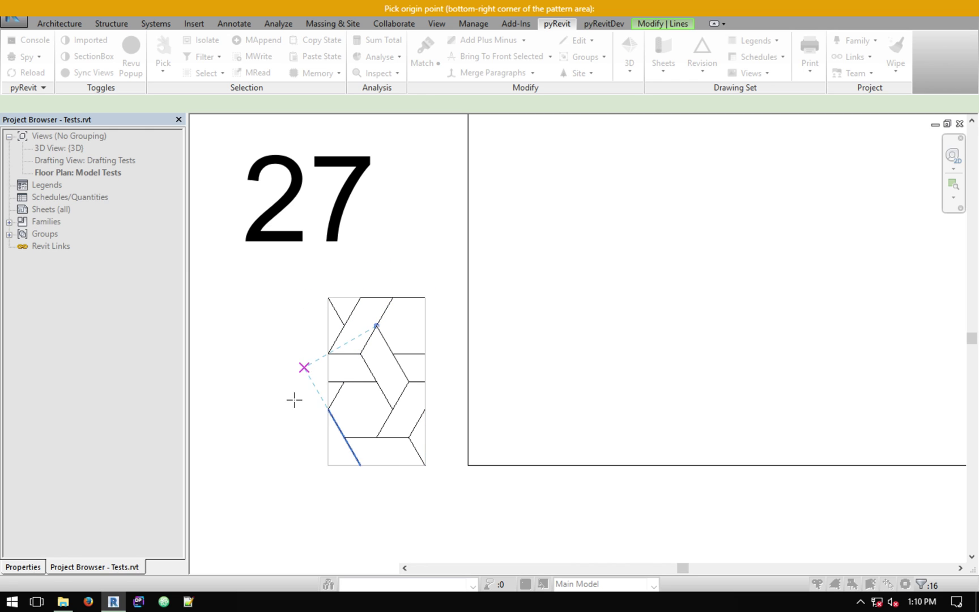
click(320, 456)
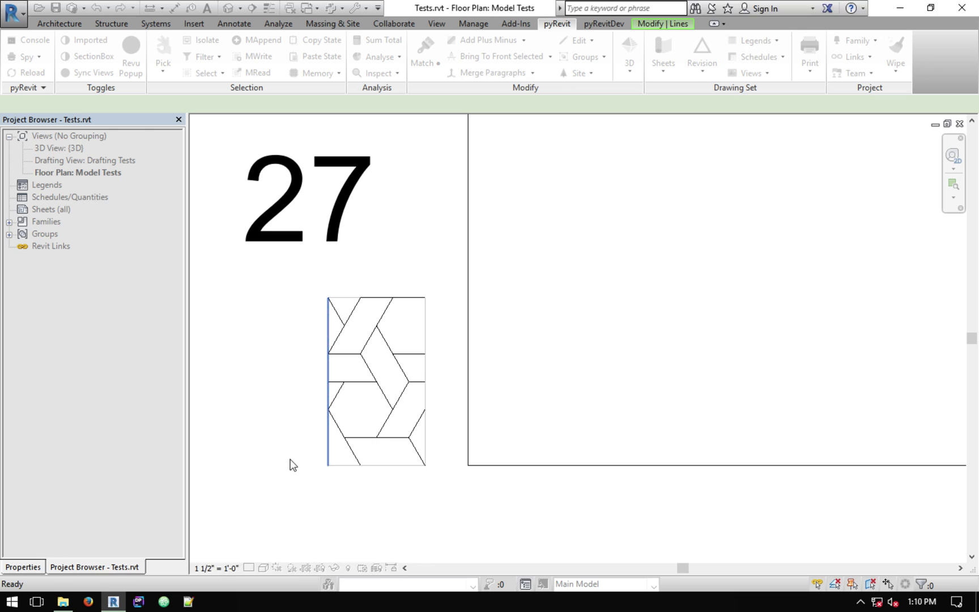
click(424, 296)
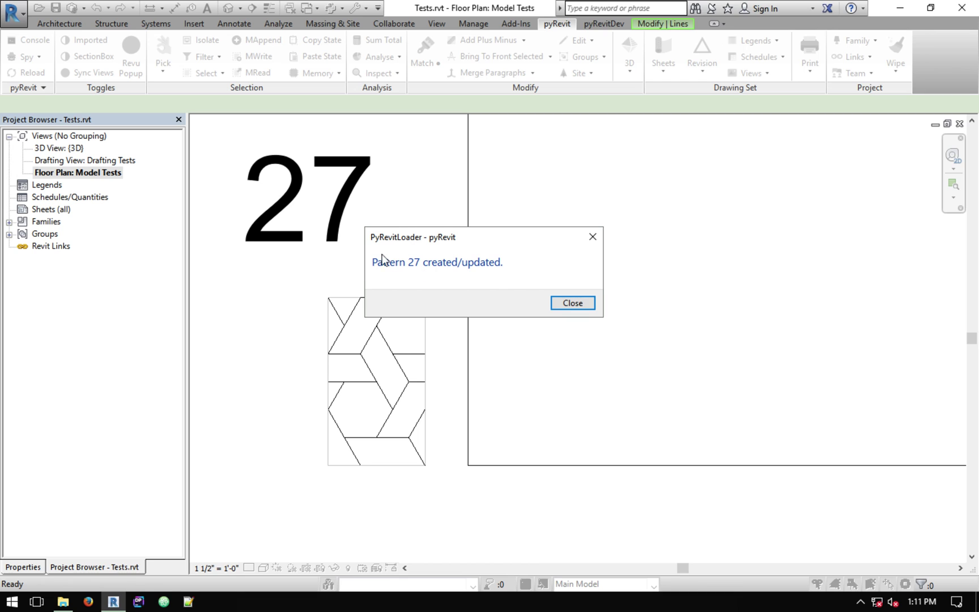
click(564, 314)
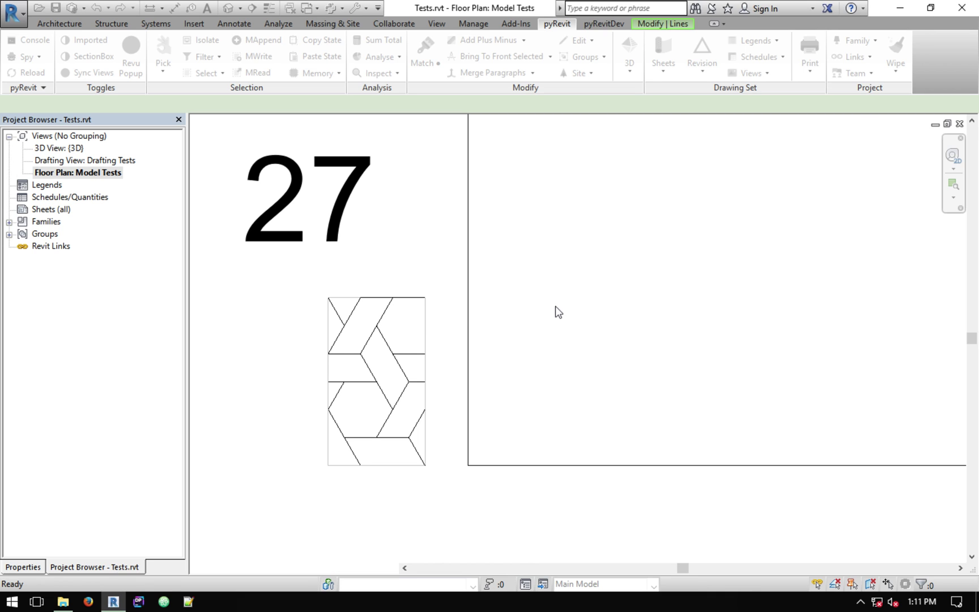
Step: Select the empty pattern 27 region and open its Filled region 27 type settings
scroll(486, 285, down, 2)
scroll(445, 339, down, 2)
click(428, 301)
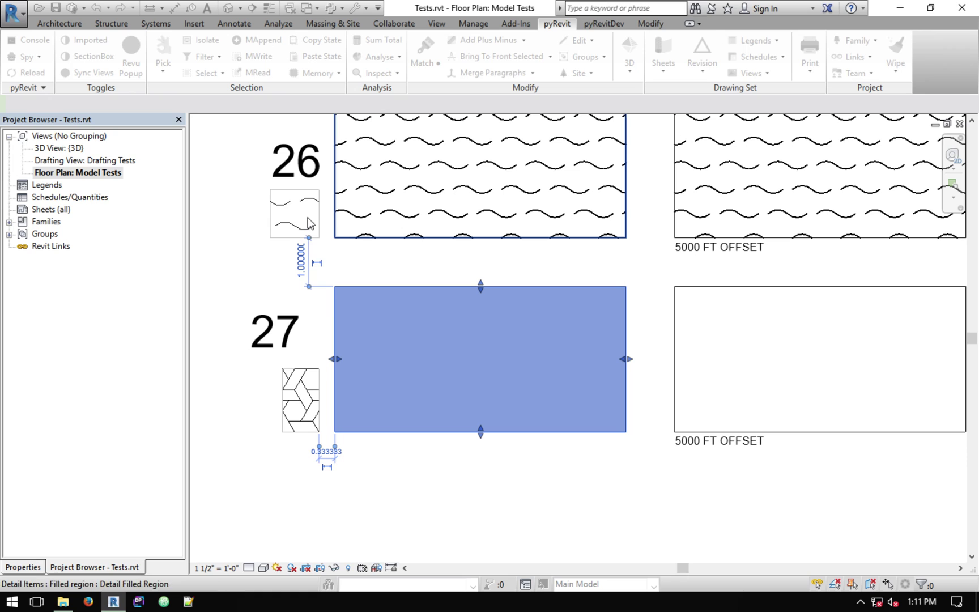
click(23, 567)
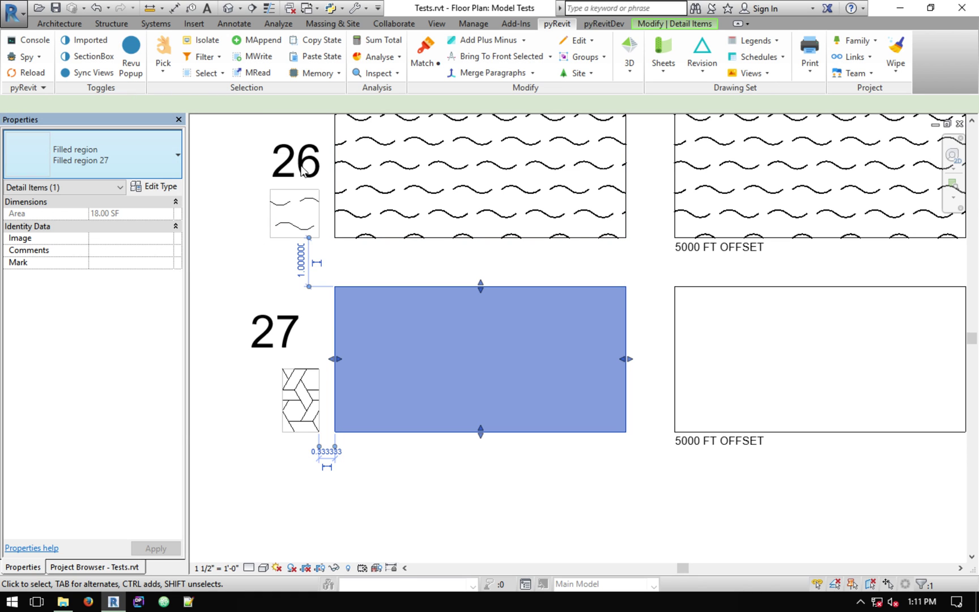
click(155, 164)
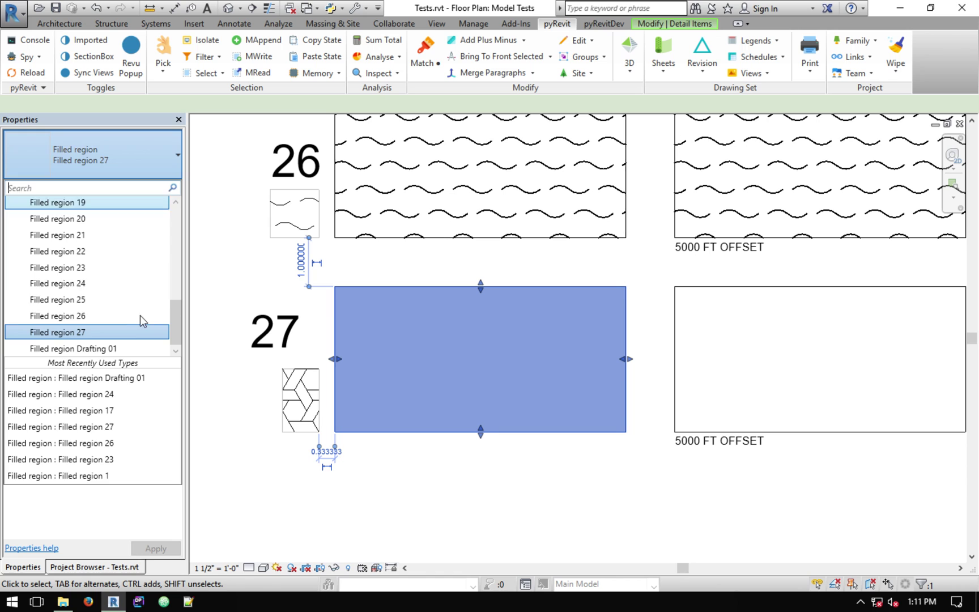
click(127, 332)
click(154, 187)
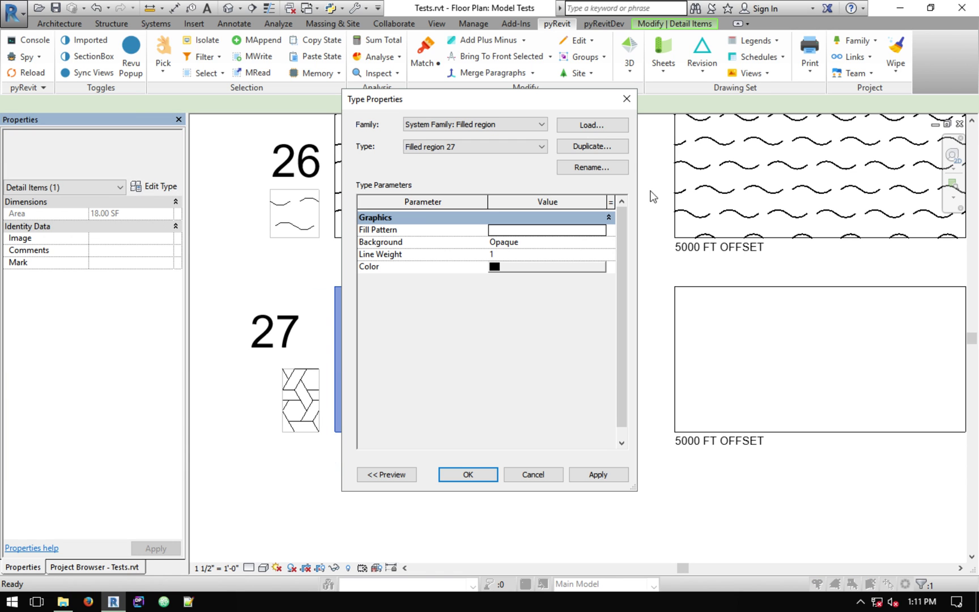
Step: Set the type's fill pattern to model pattern 27 and apply it
click(599, 234)
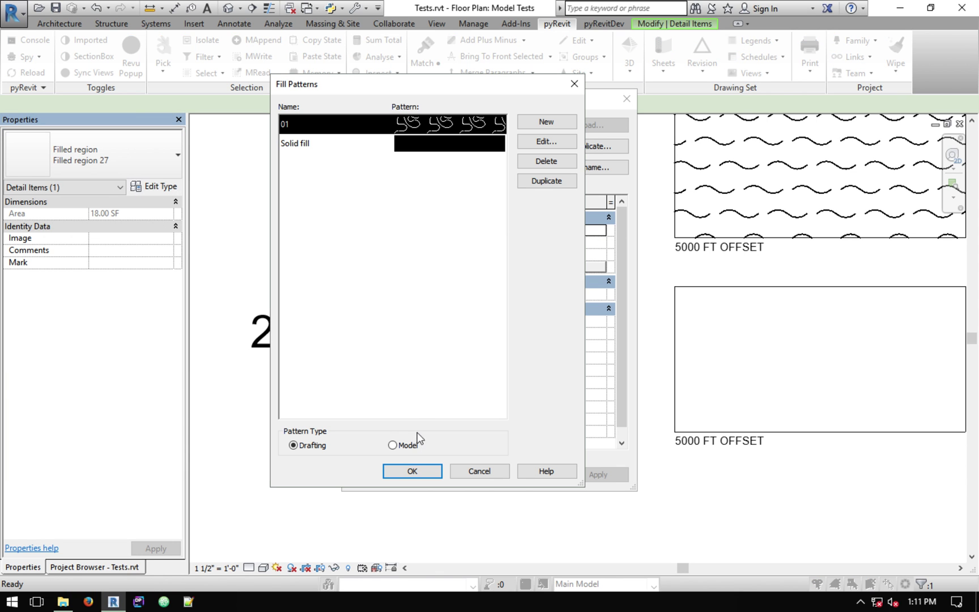
click(409, 445)
drag(500, 246, 499, 409)
click(430, 352)
click(412, 471)
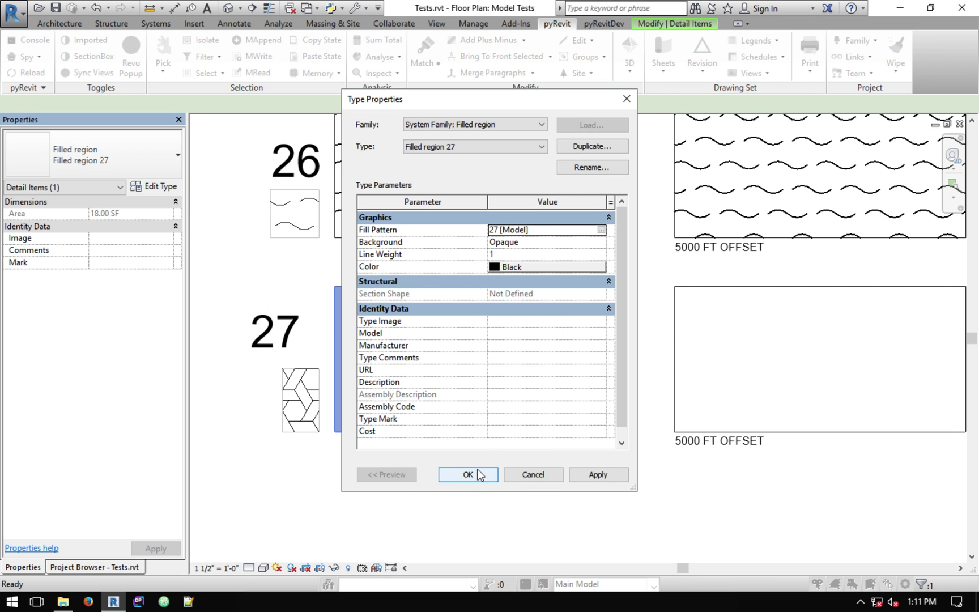
click(462, 472)
middle_drag(566, 468, 485, 437)
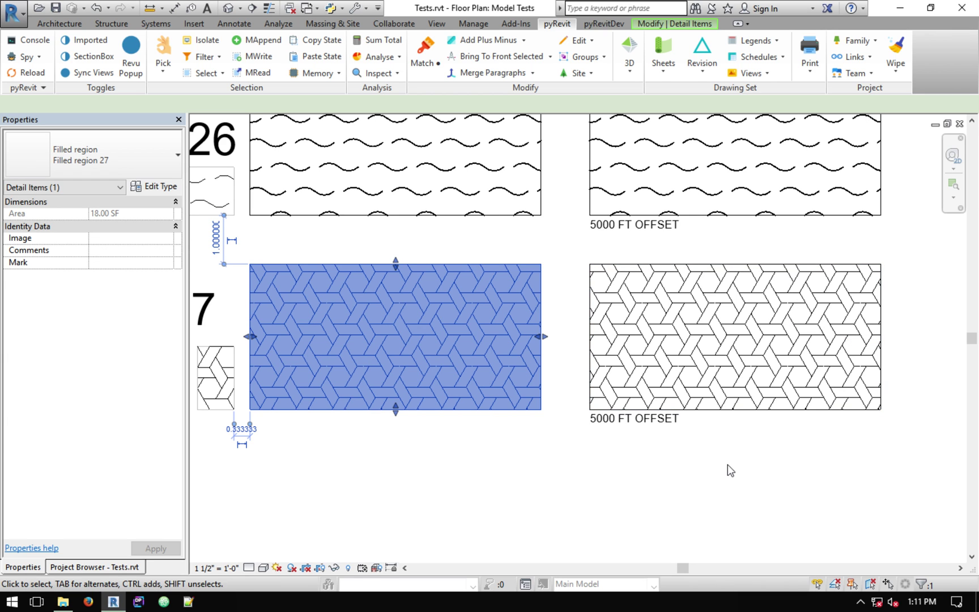
click(637, 450)
middle_drag(413, 395, 448, 400)
middle_drag(378, 402, 391, 400)
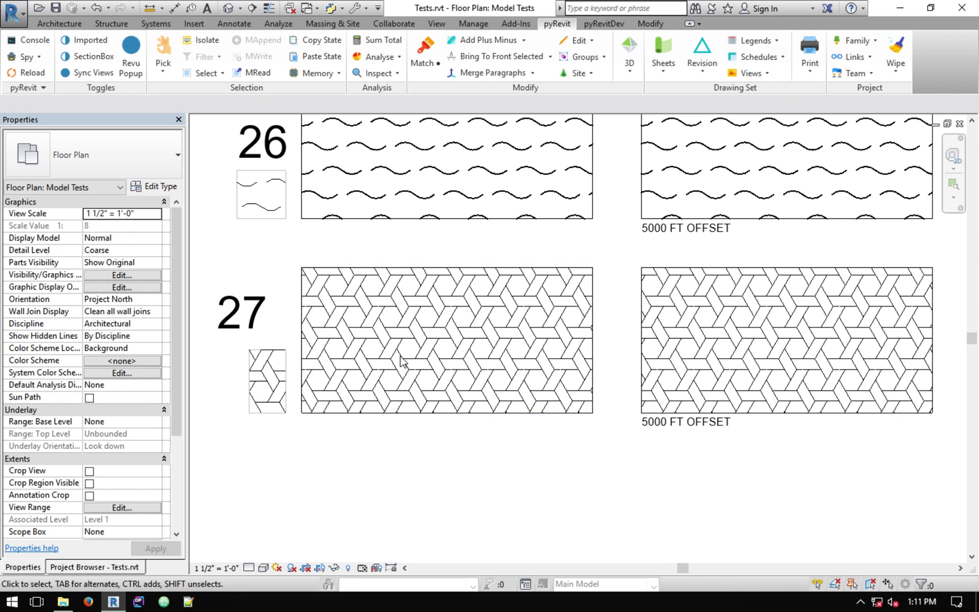
scroll(263, 411, up, 4)
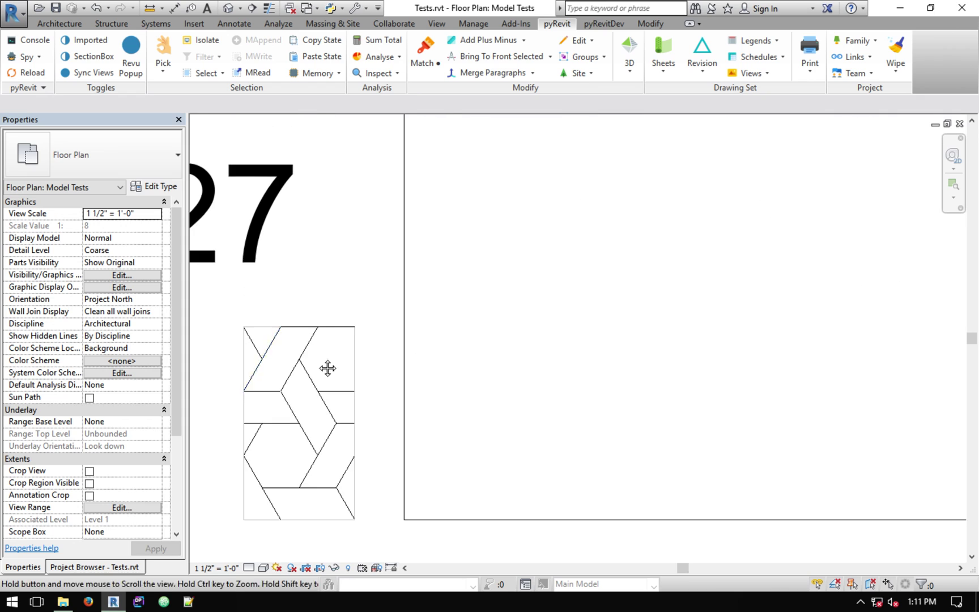
middle_drag(328, 367, 376, 343)
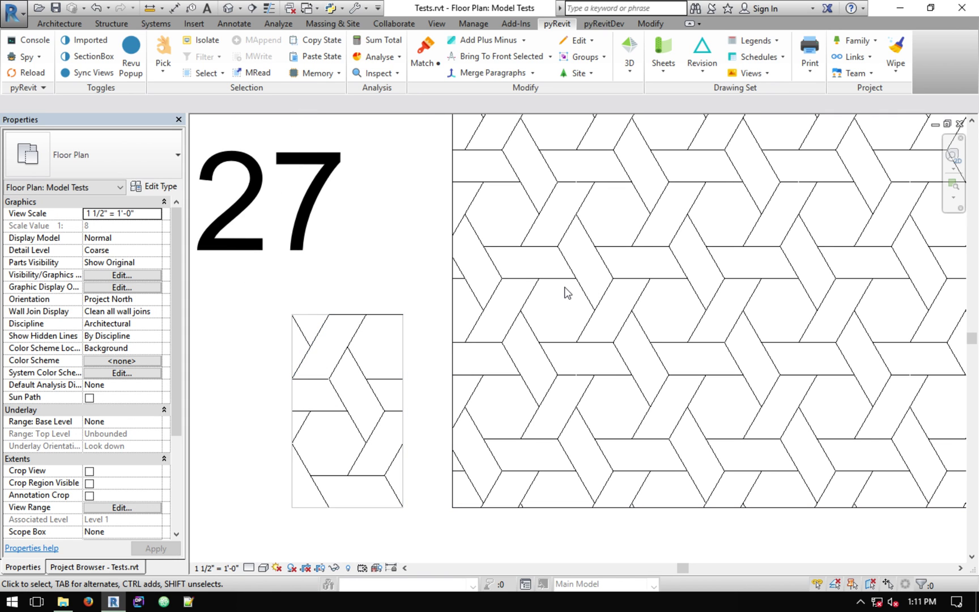
key(z)
key(f)
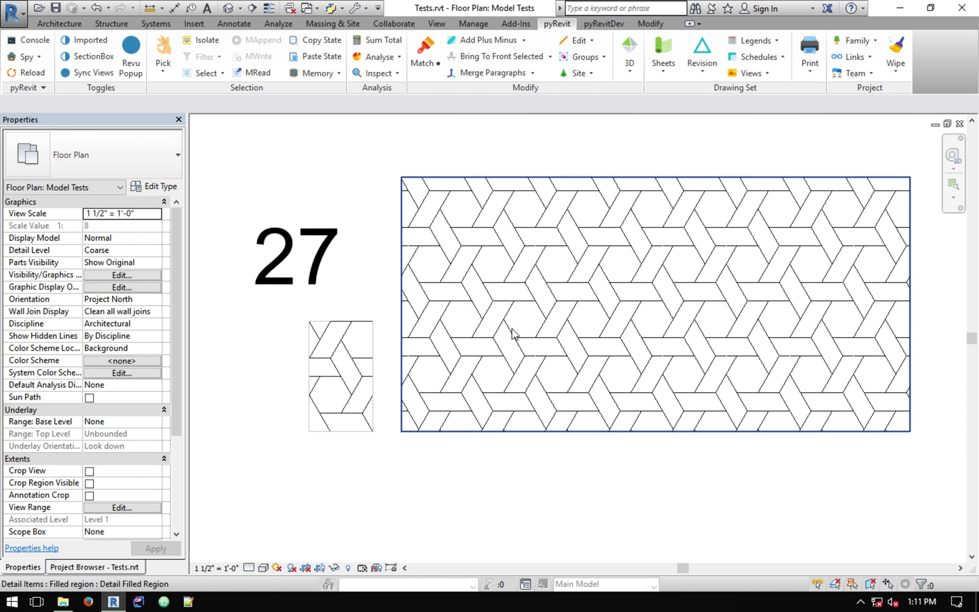
scroll(511, 333, down, 4)
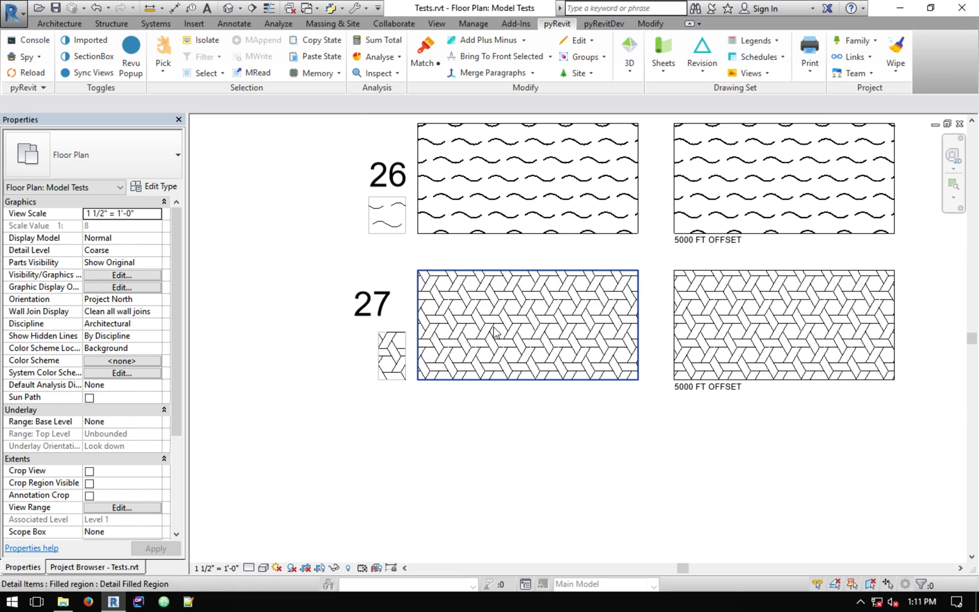
middle_drag(527, 335, 469, 379)
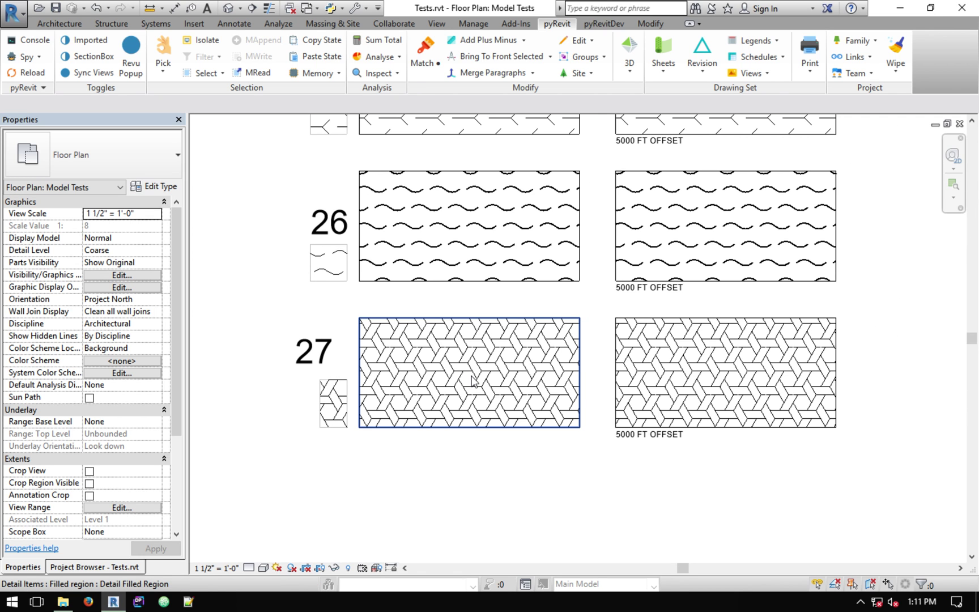
scroll(461, 385, up, 1)
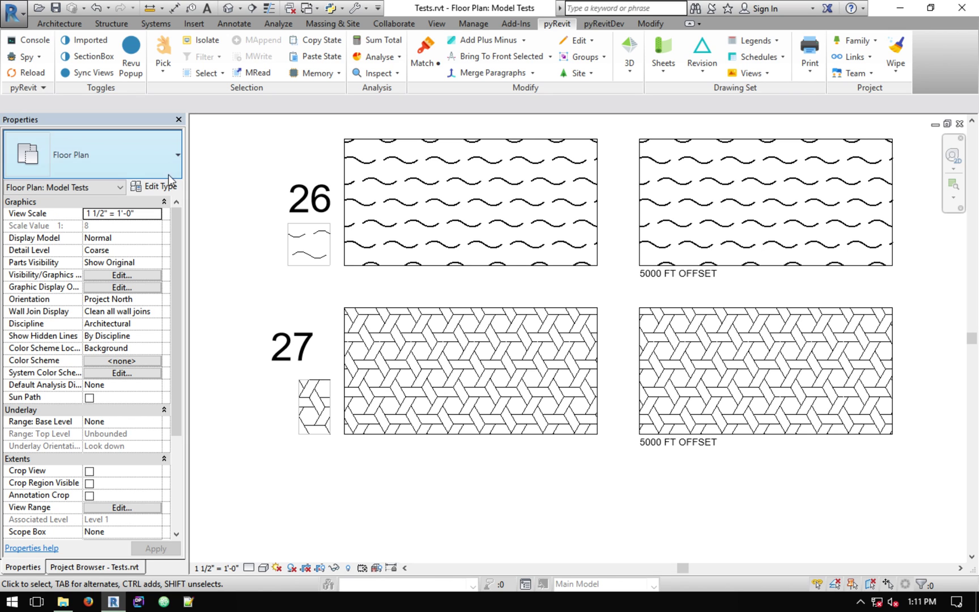
click(94, 567)
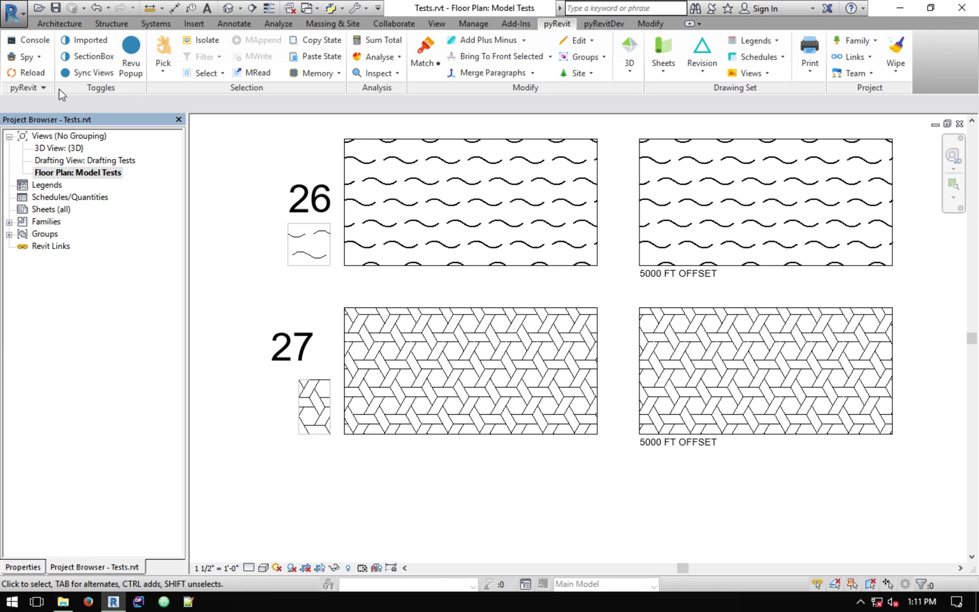
Step: Give the wall's Default material surface pattern model pattern 27, then return to the Model Tests plan
double_click(72, 148)
middle_drag(611, 298, 610, 295)
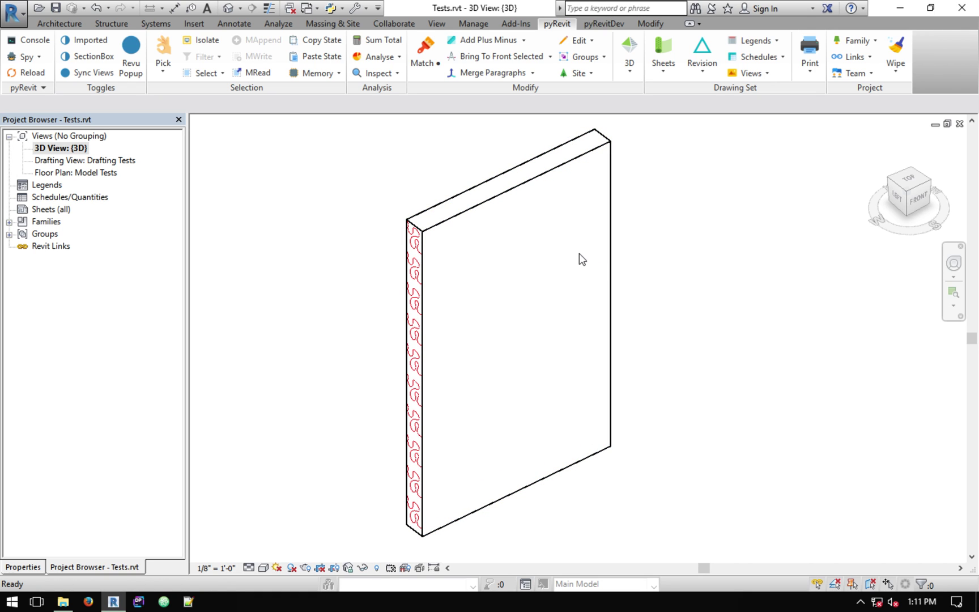
click(495, 68)
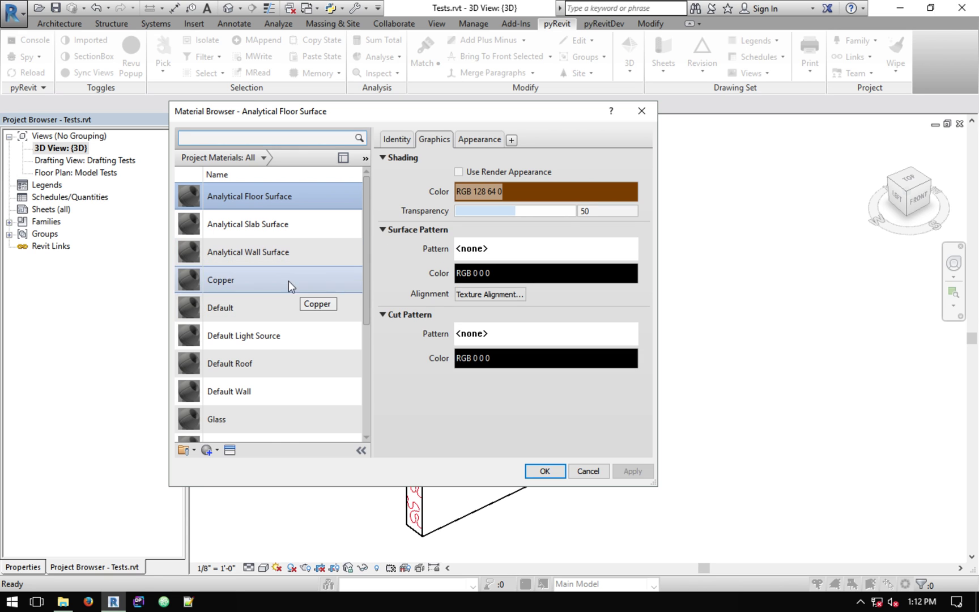
click(249, 306)
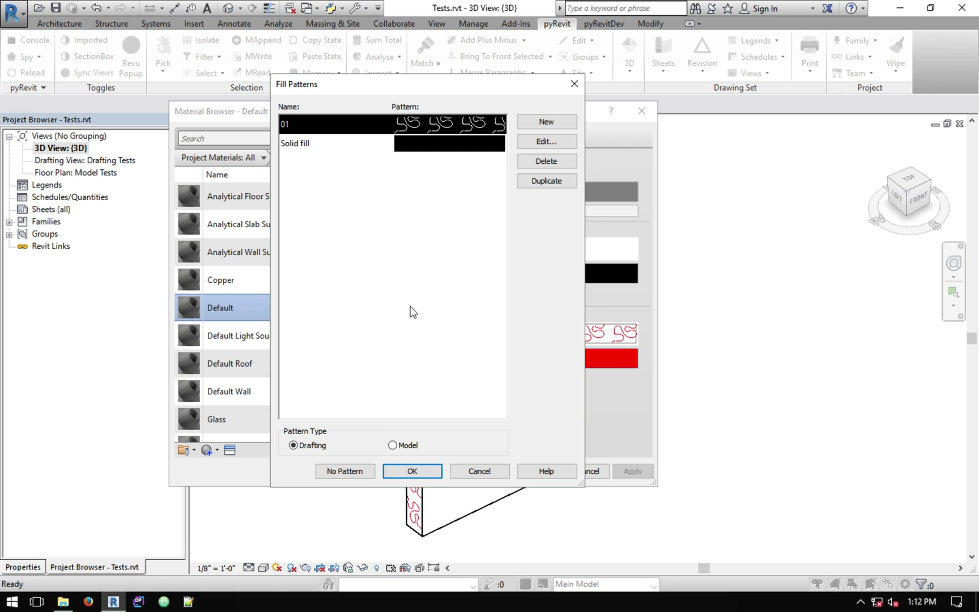
click(392, 445)
drag(500, 224, 496, 409)
click(435, 358)
click(420, 470)
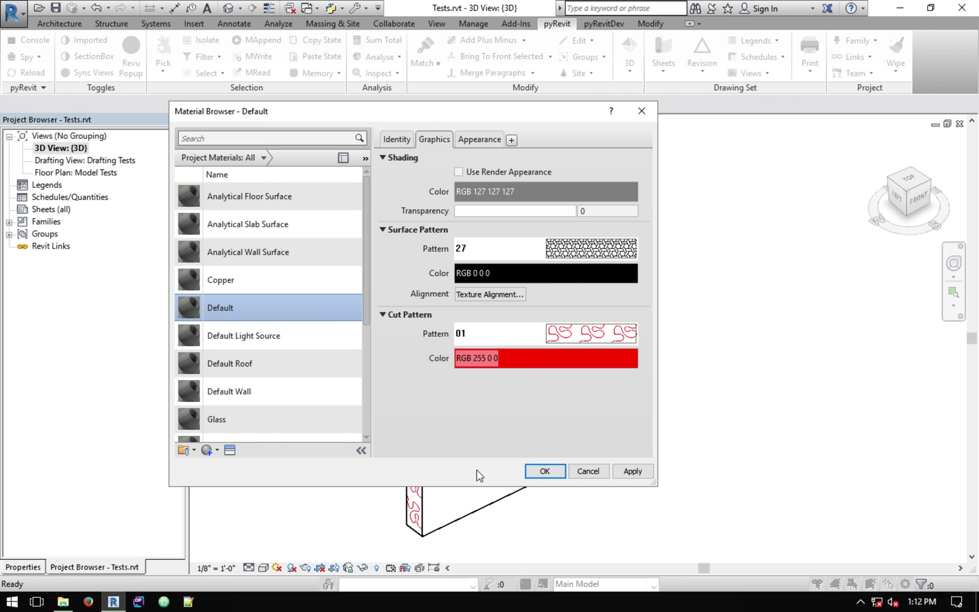
click(535, 471)
click(691, 312)
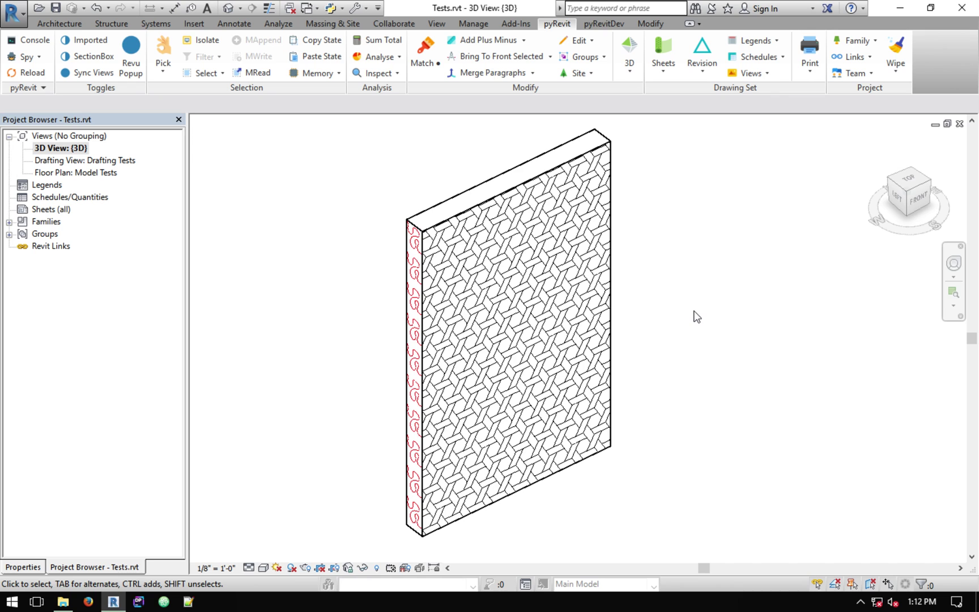
key(ctrl+Tab)
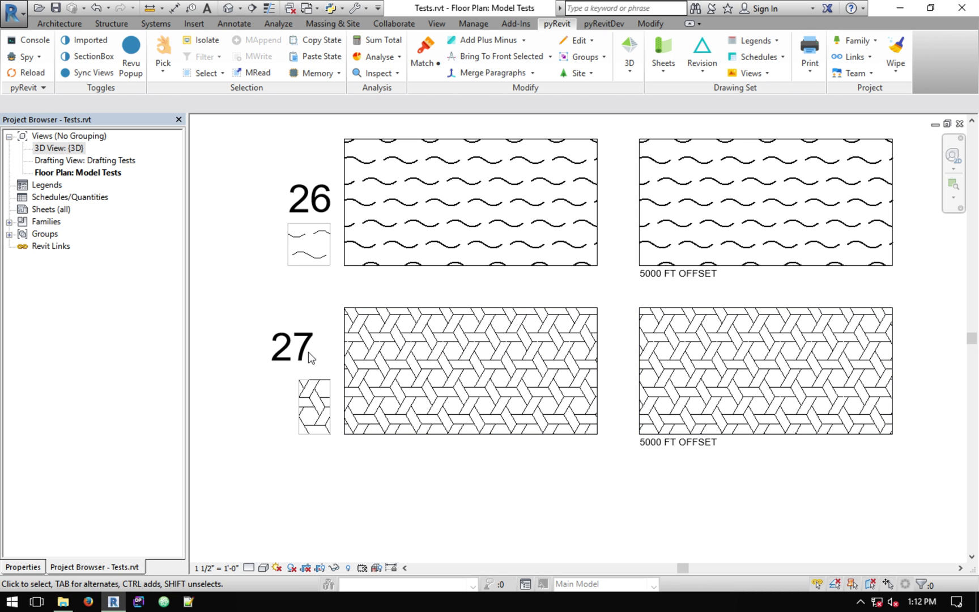
Step: Trim the pattern 27 sample by deleting several lines and a short horizontal segment
scroll(312, 413, up, 6)
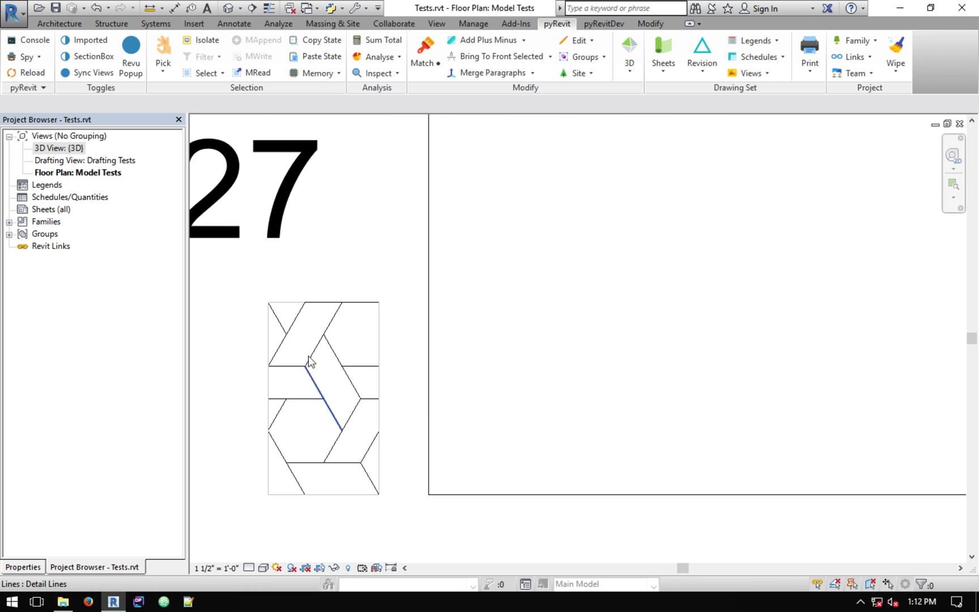
drag(300, 332, 372, 447)
key(Delete)
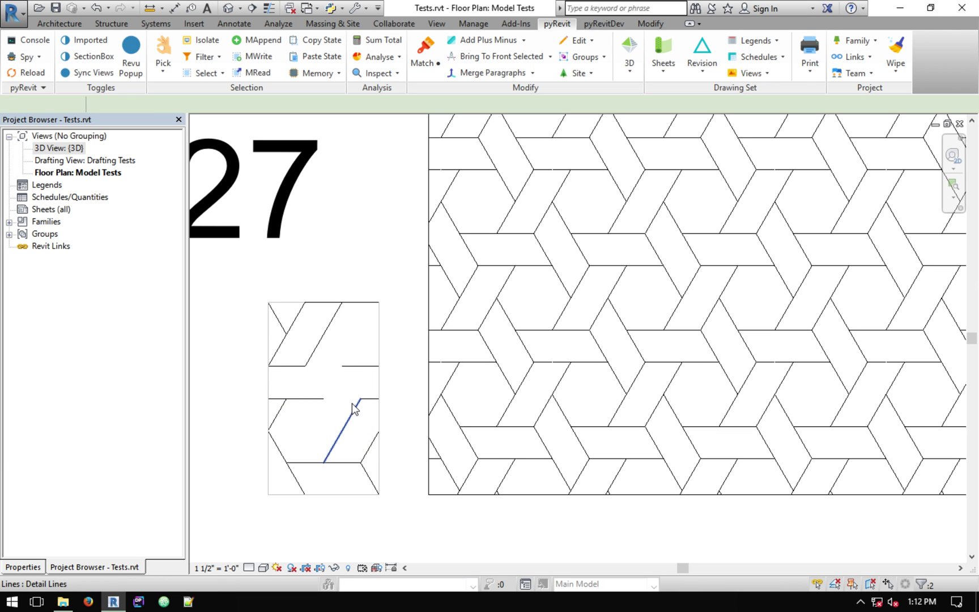
drag(362, 352, 349, 376)
key(Delete)
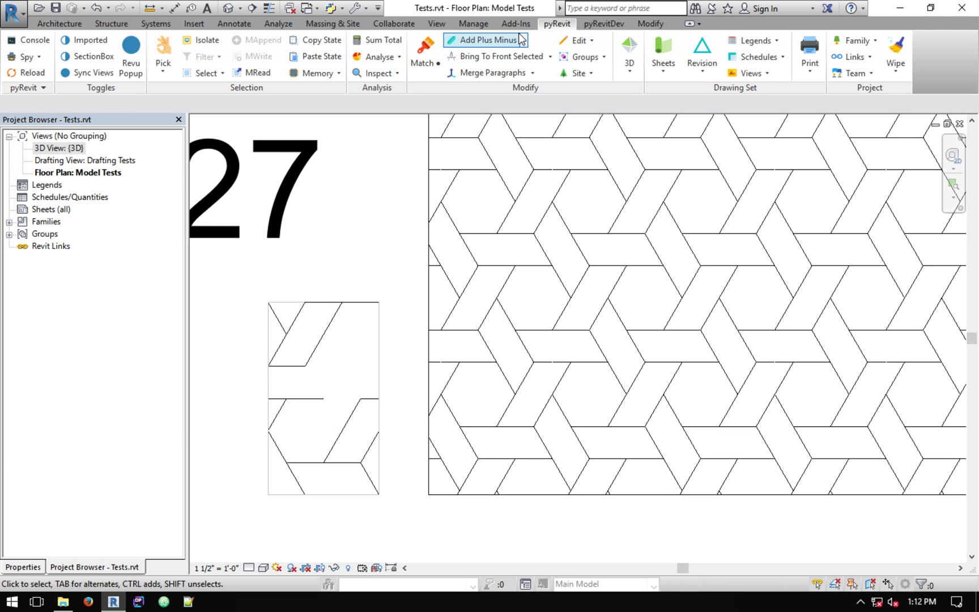
Step: Select the pattern 27 sample's lines, leaving out the four border lines
drag(237, 287, 433, 563)
shift+click(379, 368)
shift+click(278, 306)
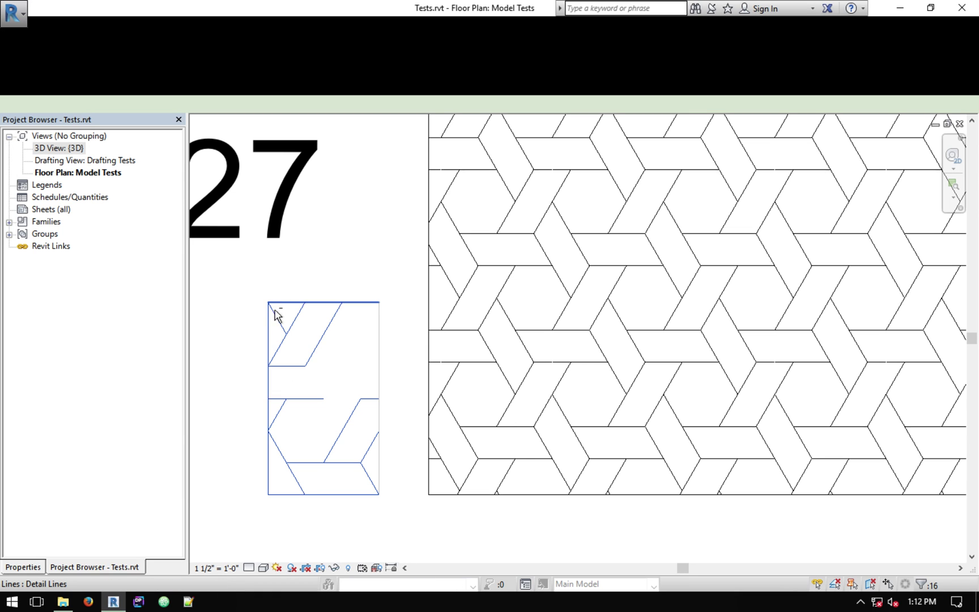
shift+click(284, 494)
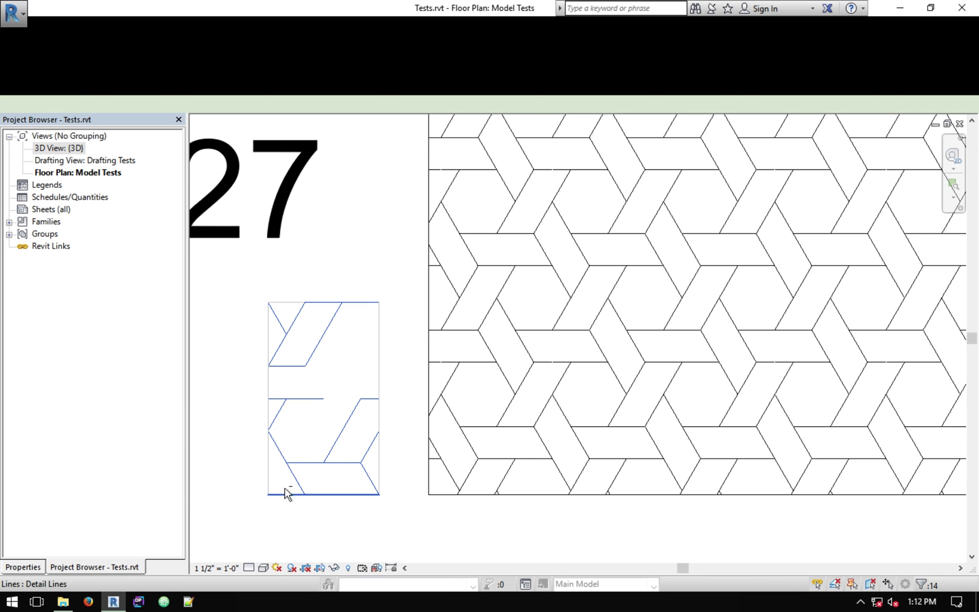
Step: Regenerate model pattern 27 with pyRevit Make Pattern, using the bottom-left origin and top-right corner
click(576, 42)
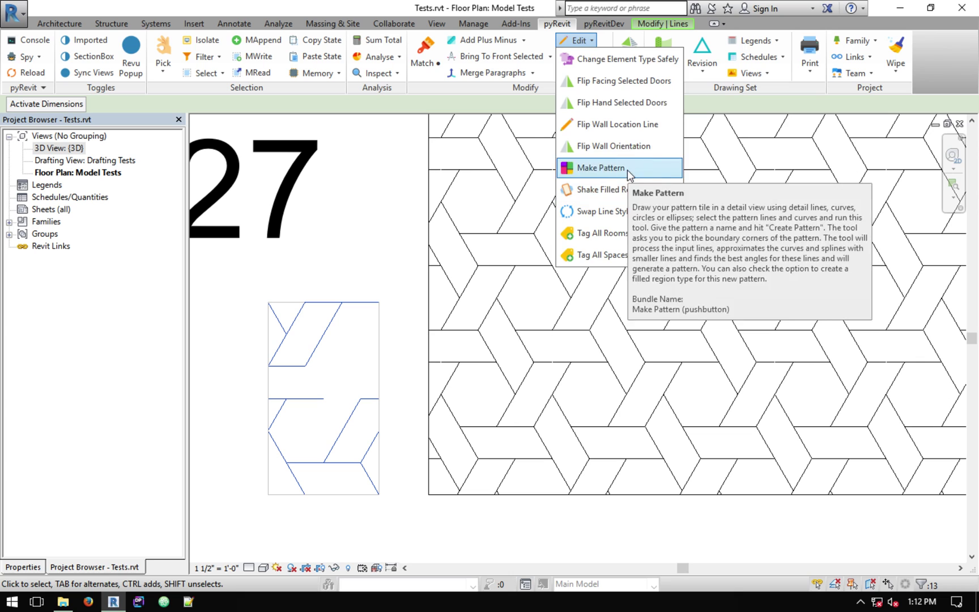
click(627, 169)
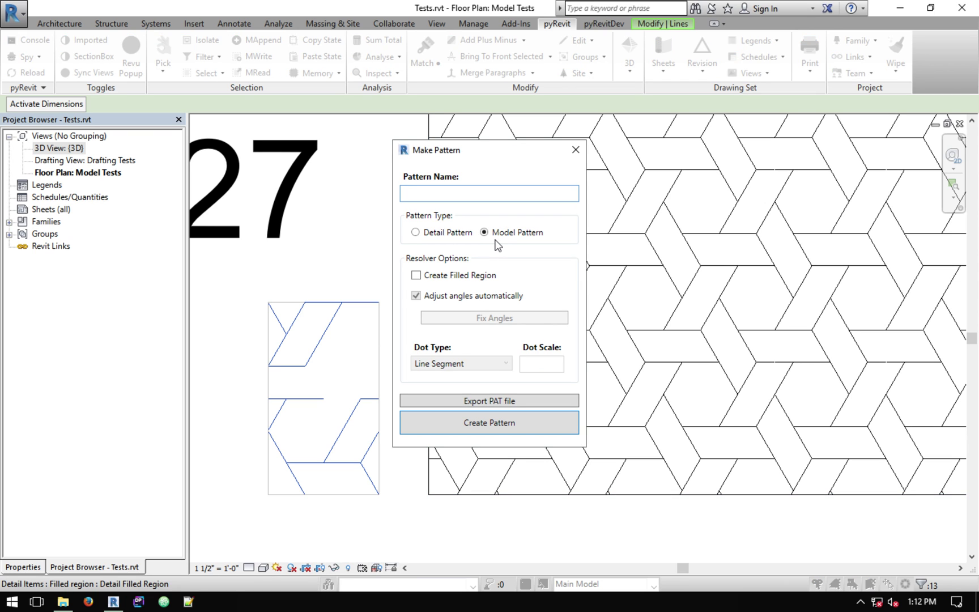
click(479, 425)
click(263, 486)
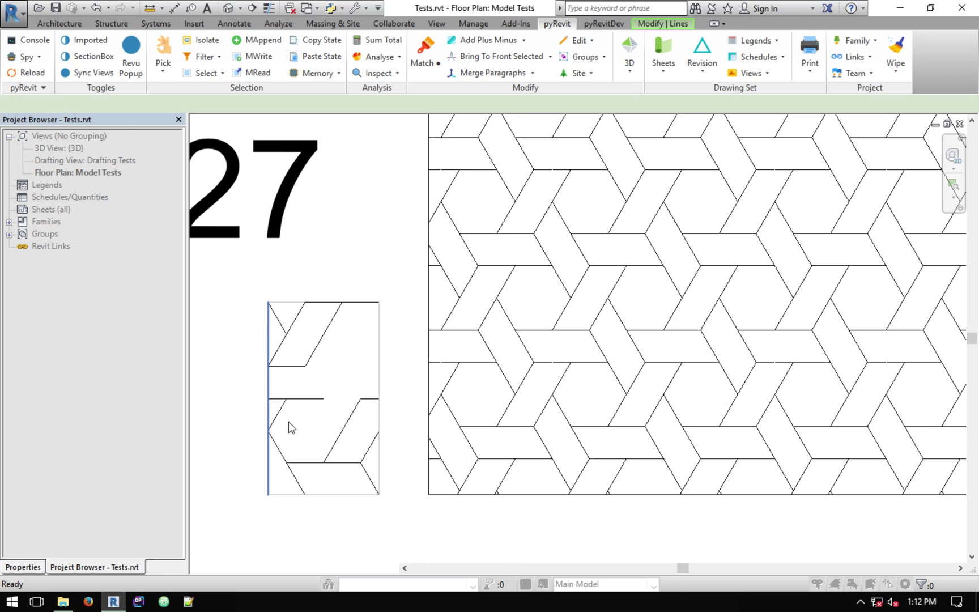
click(383, 297)
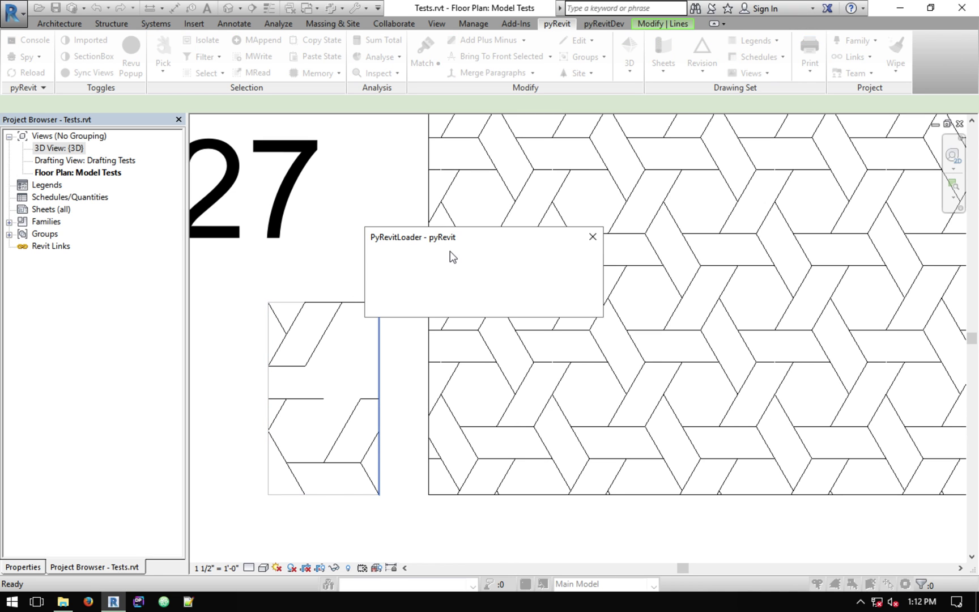
click(573, 303)
scroll(517, 323, down, 5)
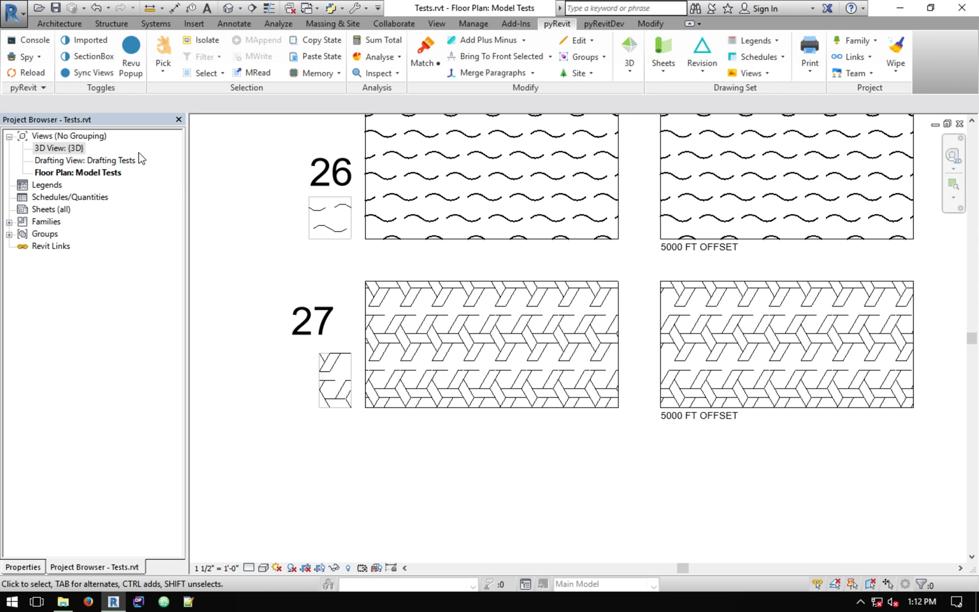
double_click(77, 148)
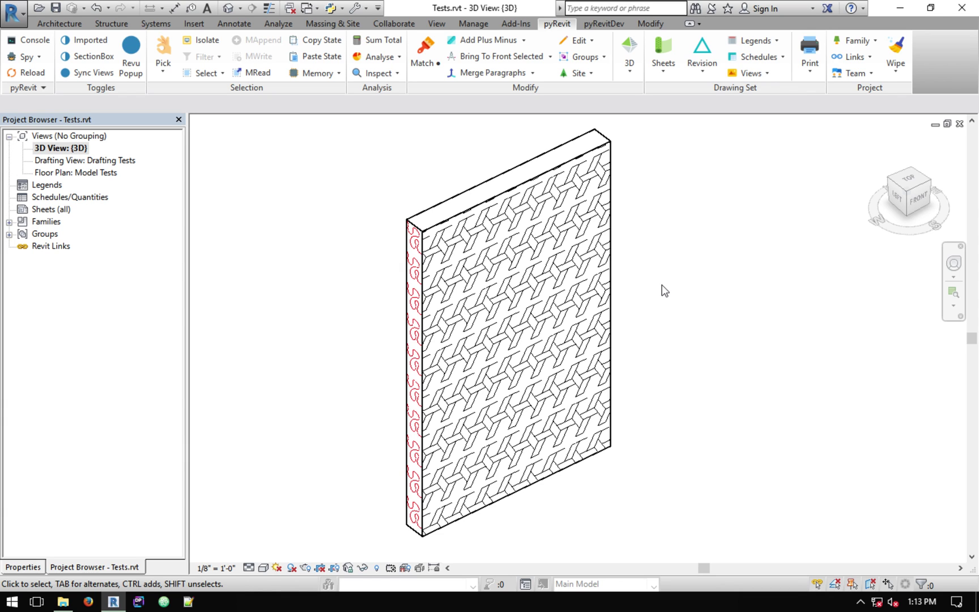
Step: Close the 3D view and pan the Model Tests plan until row 25 is visible
click(960, 124)
mouse_move(727, 347)
middle_down()
mouse_move(601, 361)
mouse_move(609, 361)
middle_up()
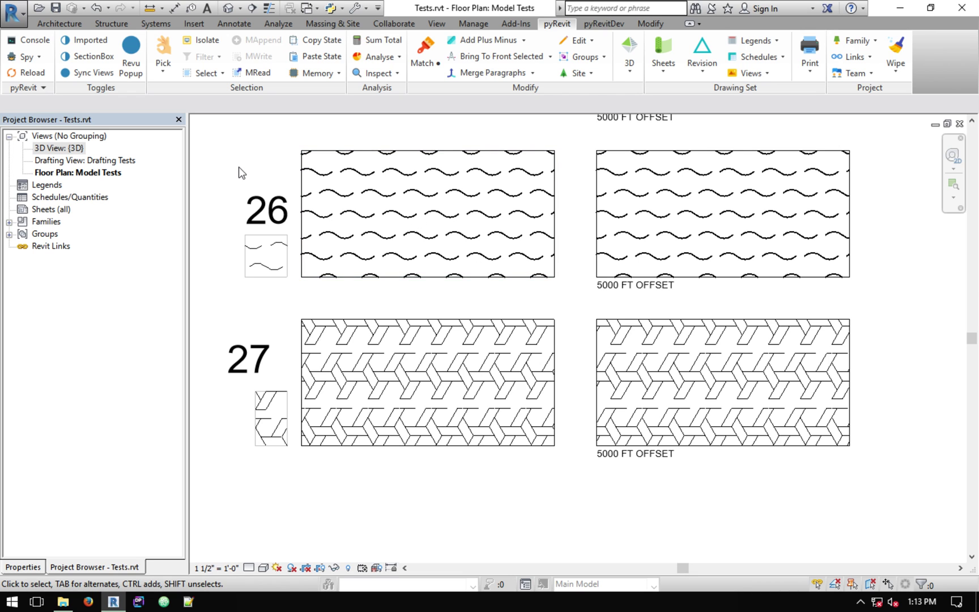
mouse_move(239, 166)
middle_down()
mouse_move(254, 170)
mouse_move(264, 199)
middle_up()
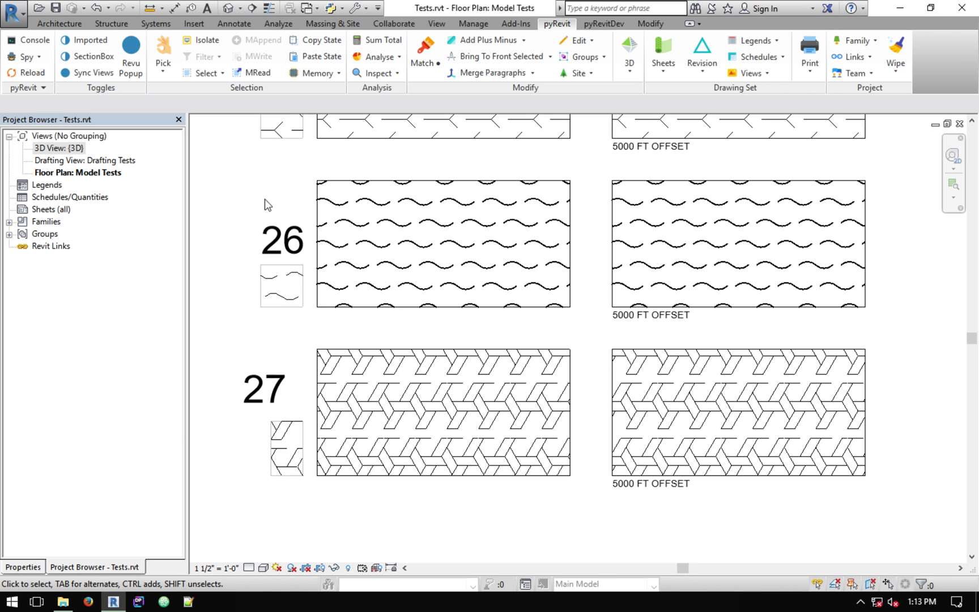
middle_drag(314, 221, 374, 463)
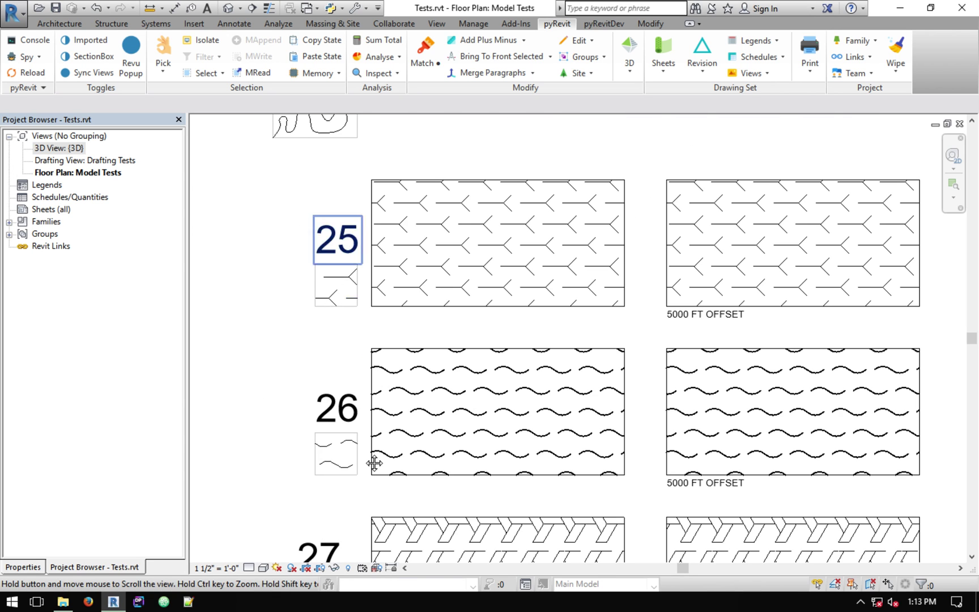
middle_drag(351, 125, 357, 340)
scroll(338, 327, up, 3)
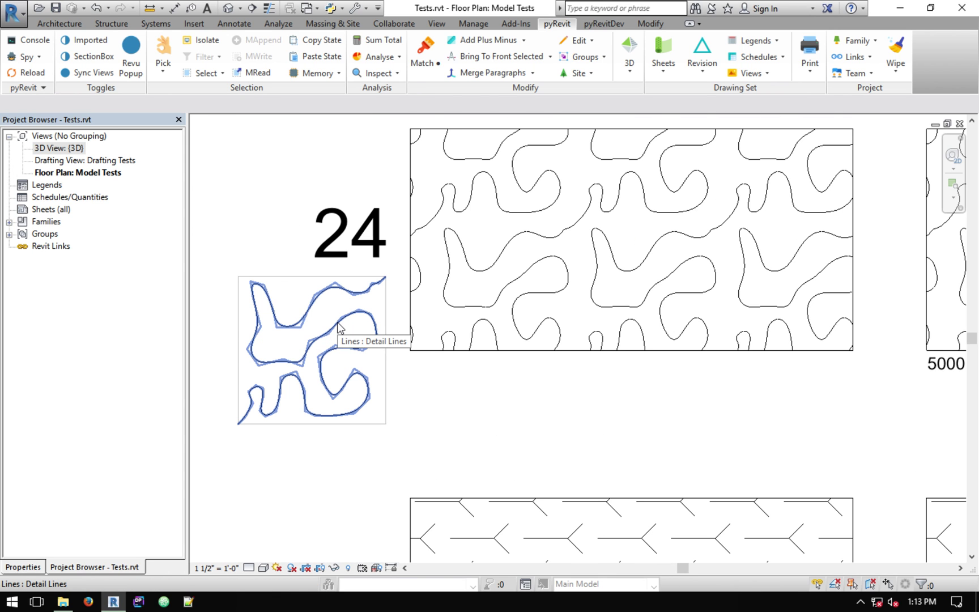
click(339, 327)
scroll(300, 340, up, 3)
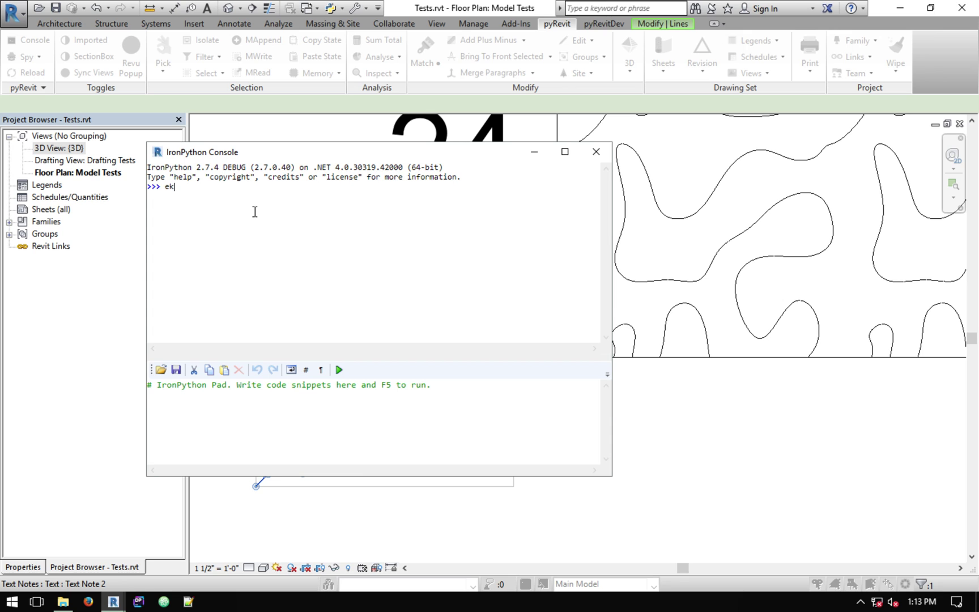
text(l)
key(Return)
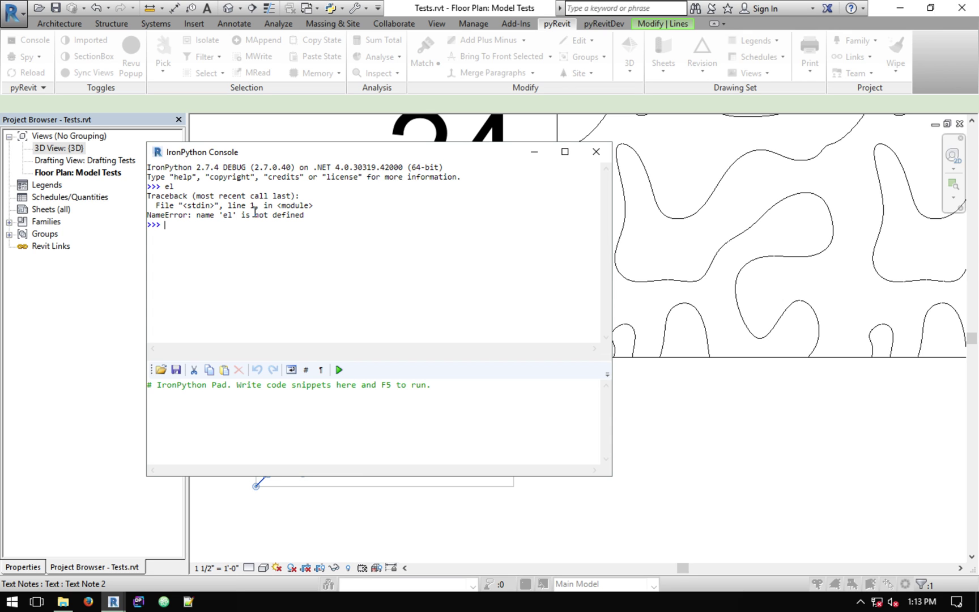
click(595, 151)
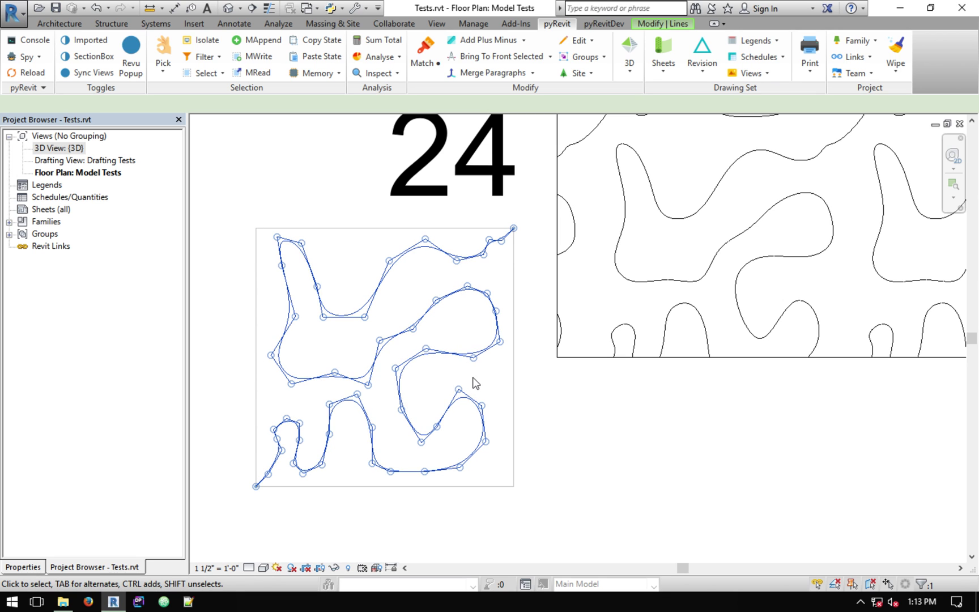
click(409, 420)
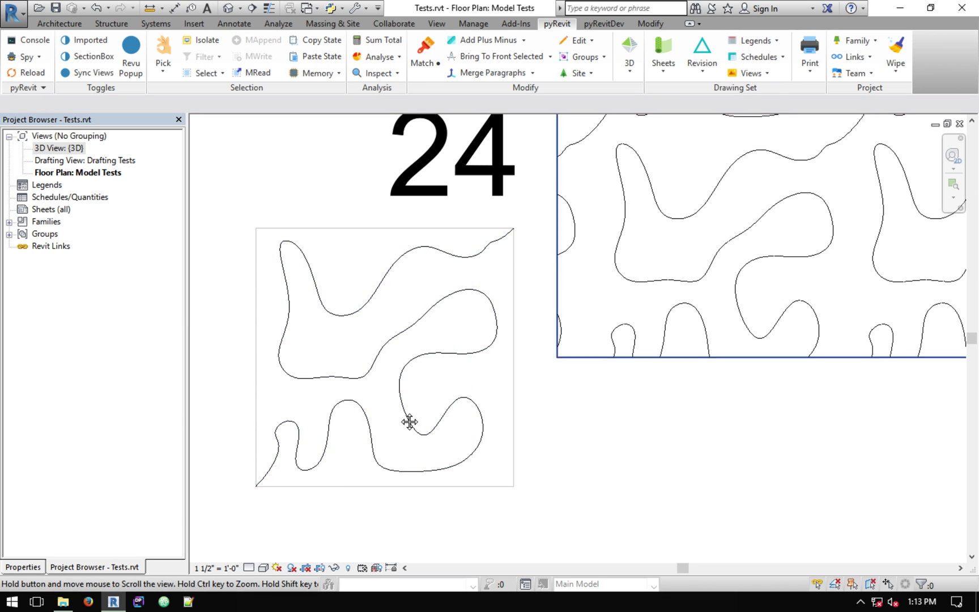
middle_drag(408, 420, 244, 487)
scroll(589, 304, up, 5)
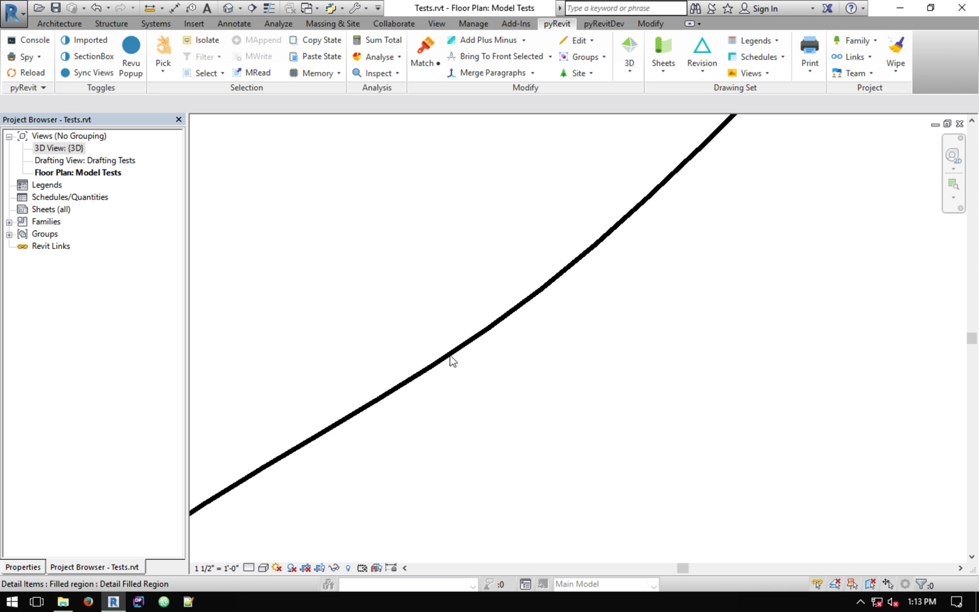
scroll(518, 323, down, 5)
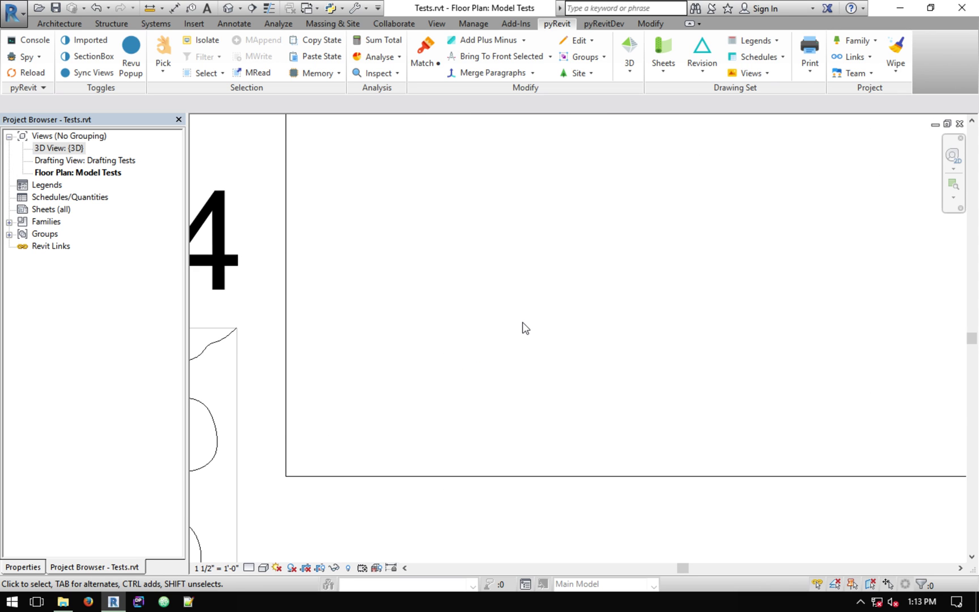
scroll(527, 320, down, 3)
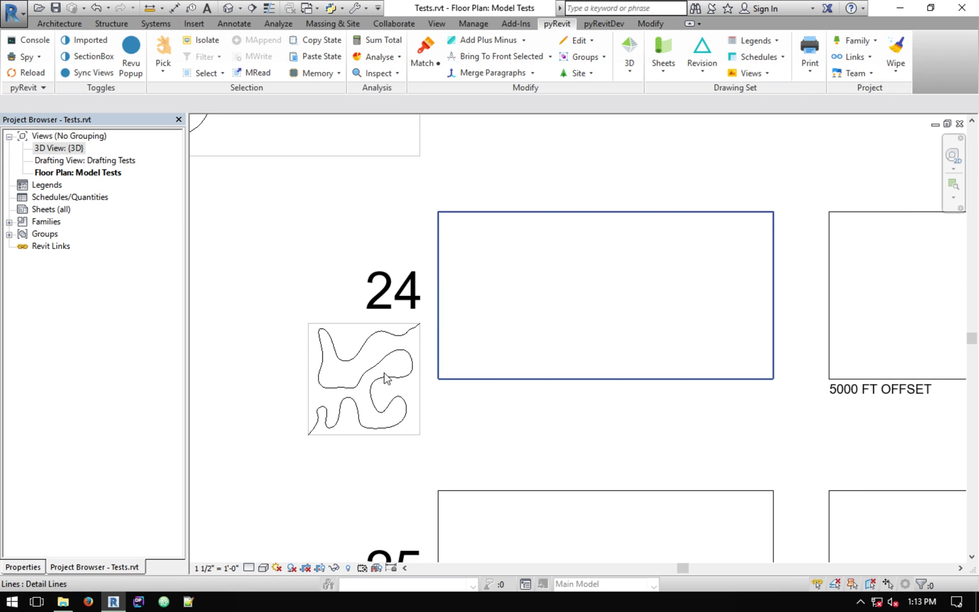
scroll(385, 378, down, 2)
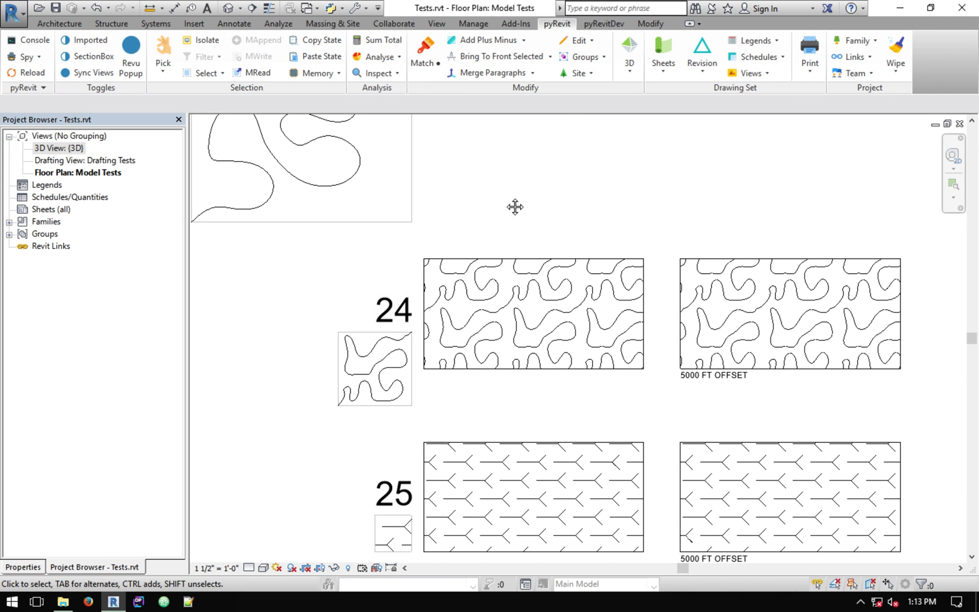
middle_drag(515, 207, 487, 314)
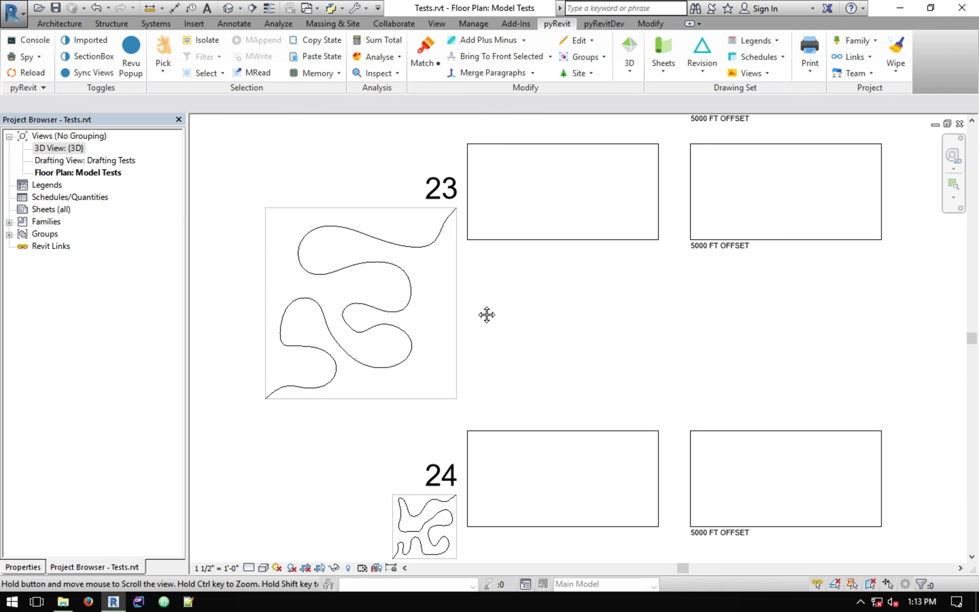
key(d)
key(l)
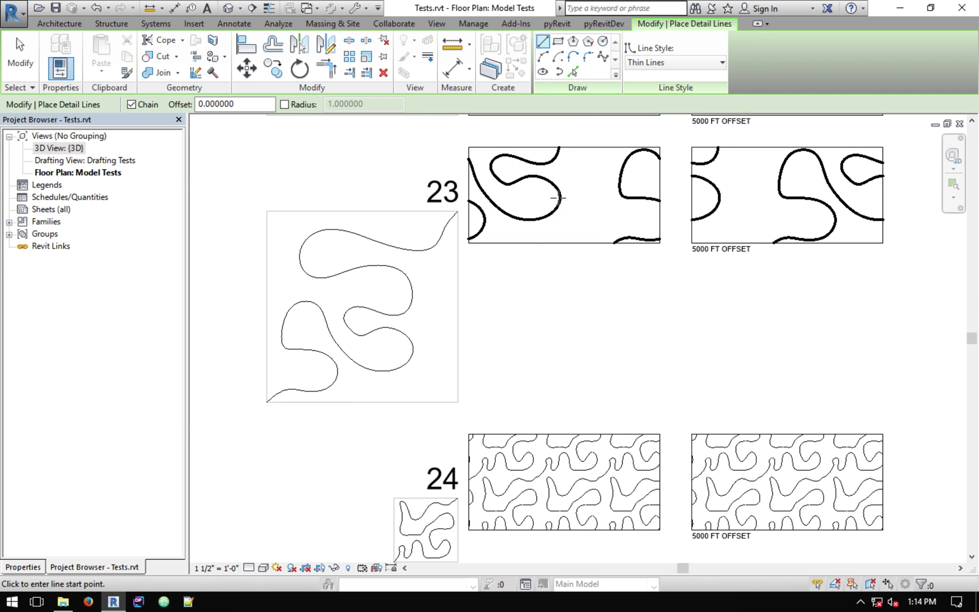
click(20, 57)
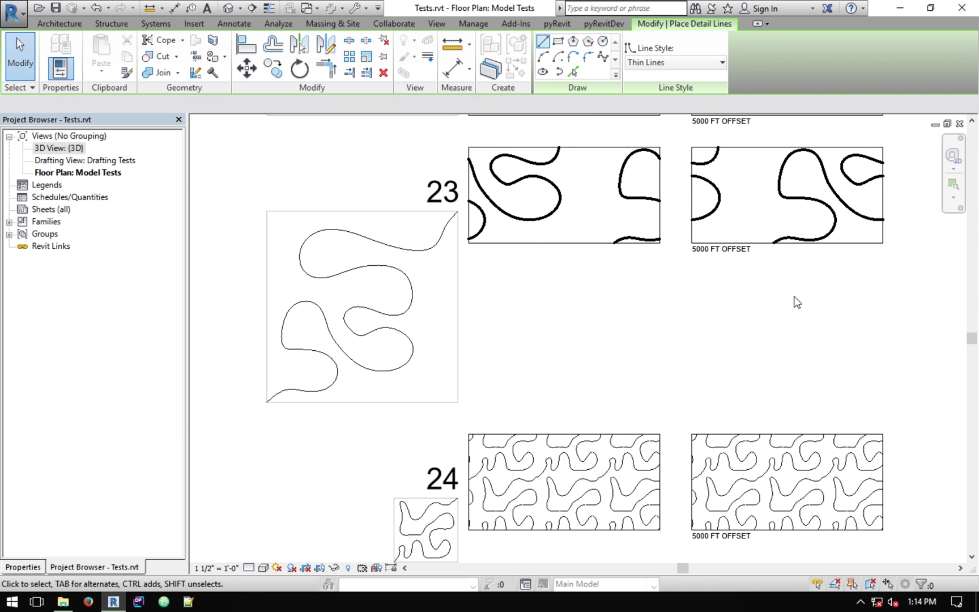
middle_drag(743, 345, 712, 242)
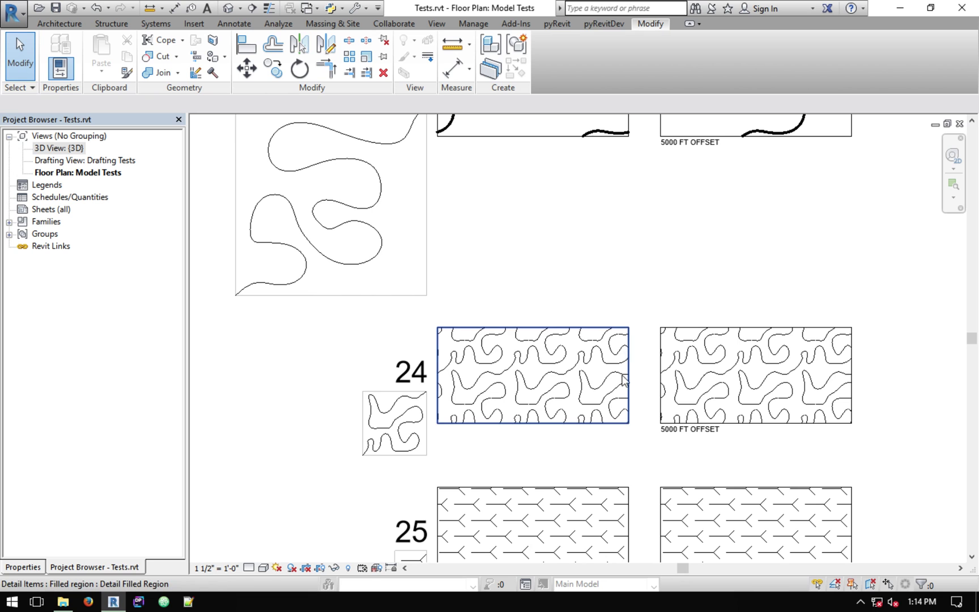
middle_drag(623, 334, 583, 236)
middle_drag(538, 436, 539, 450)
middle_drag(538, 241, 540, 450)
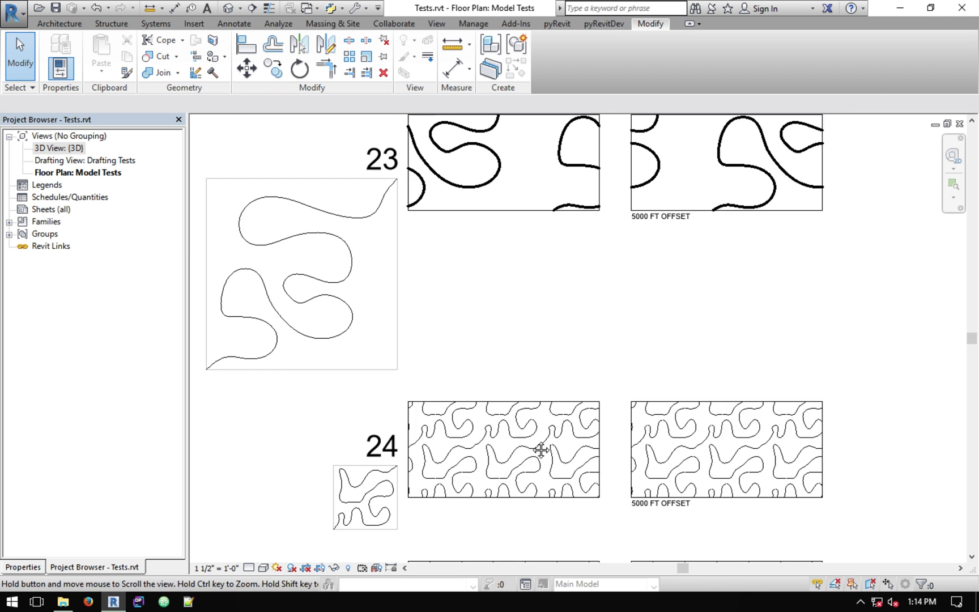
middle_drag(541, 122, 542, 313)
middle_drag(544, 181, 547, 346)
scroll(444, 271, up, 3)
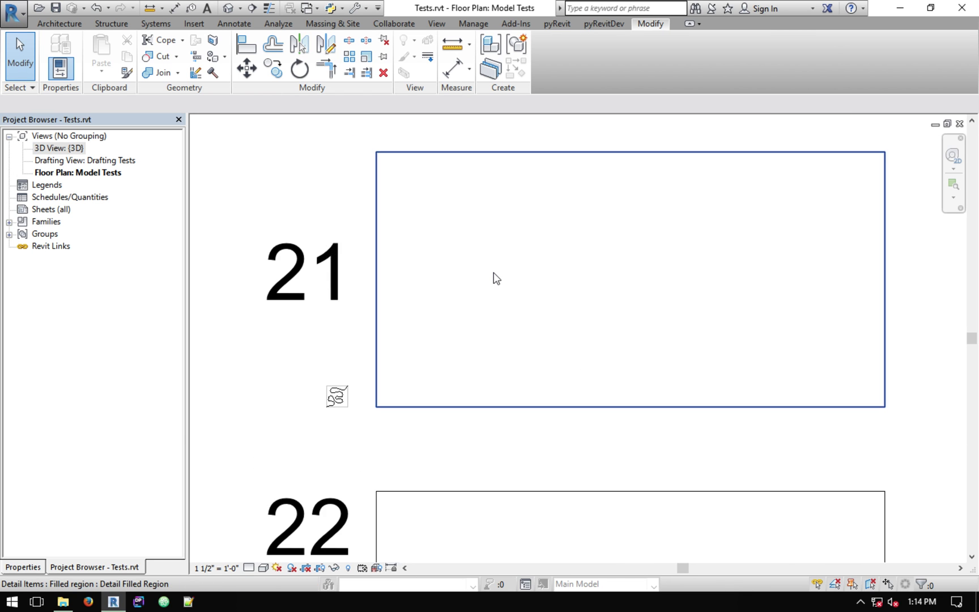
scroll(324, 450, up, 2)
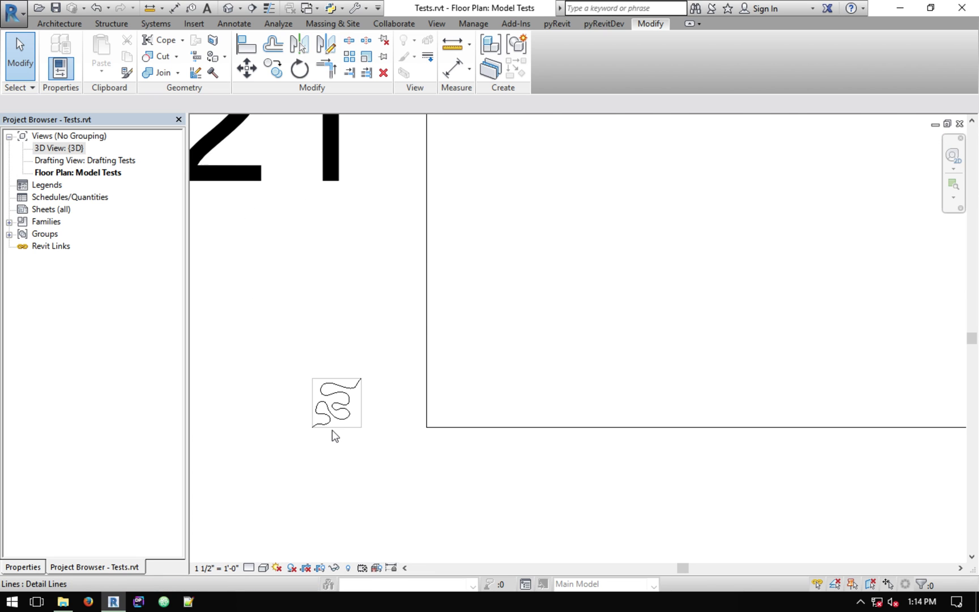
scroll(513, 345, up, 4)
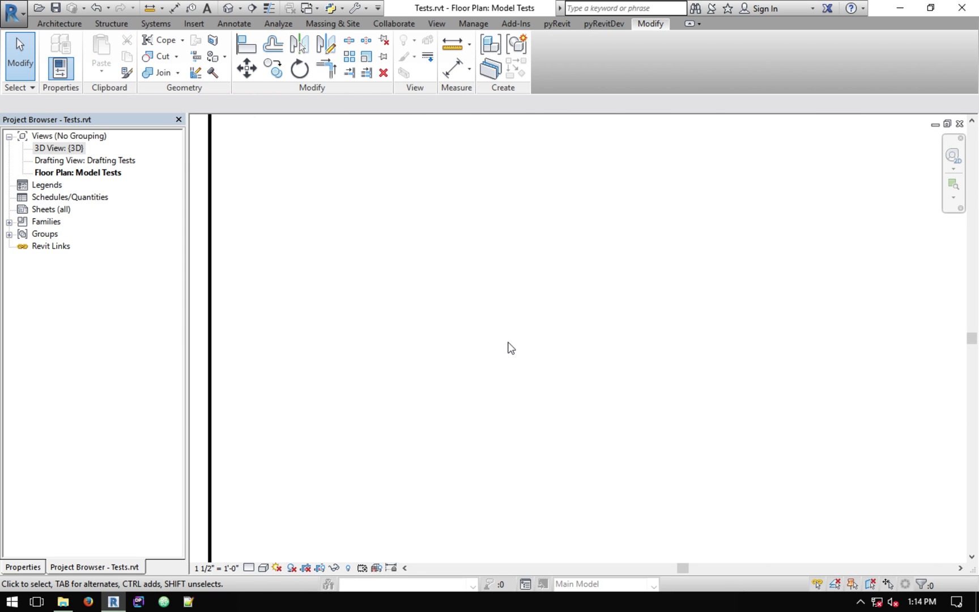
scroll(503, 344, down, 3)
mouse_move(518, 349)
middle_down()
mouse_move(188, 349)
mouse_move(367, 334)
middle_up()
scroll(650, 331, down, 1)
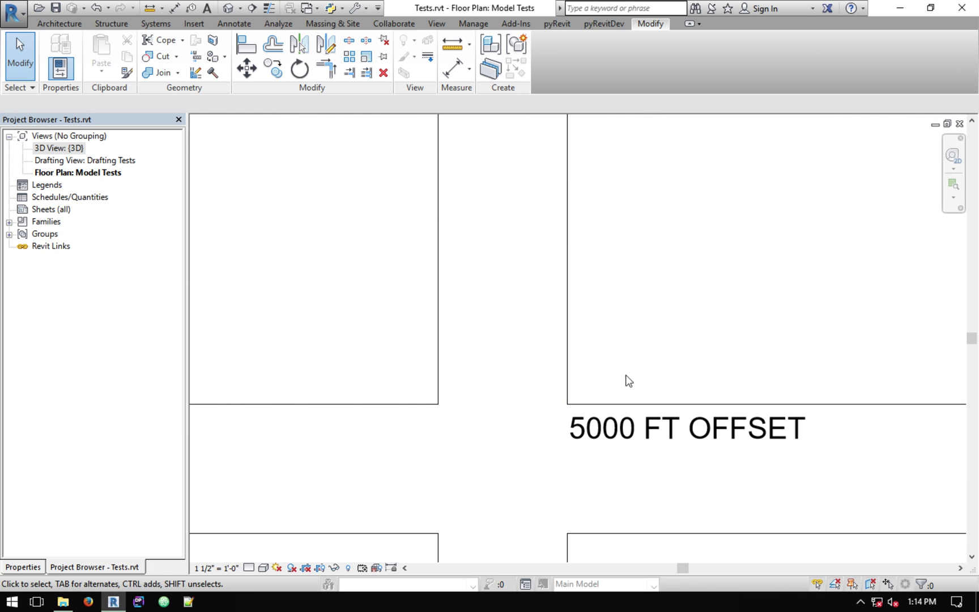
key(z)
key(f)
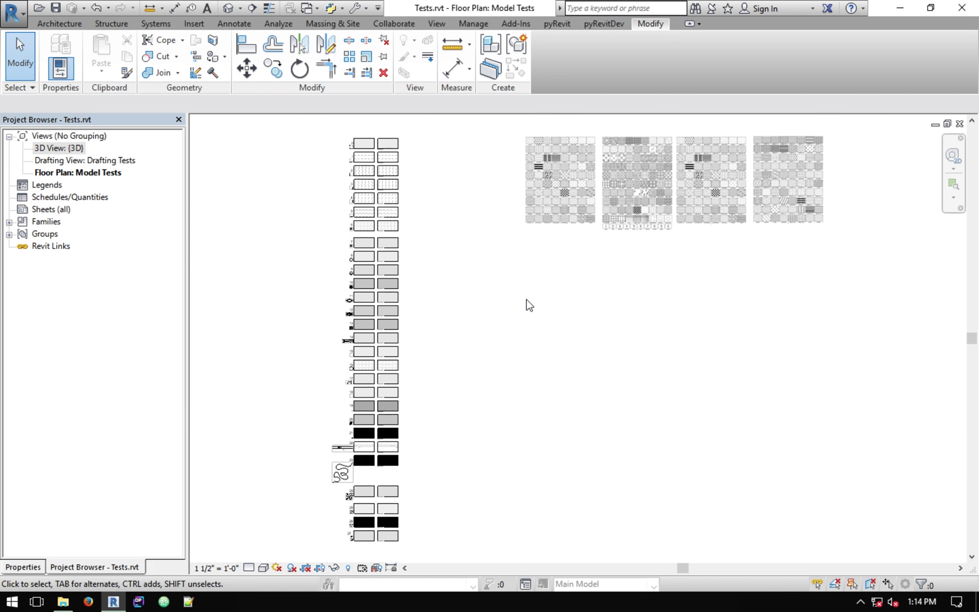
scroll(731, 172, up, 2)
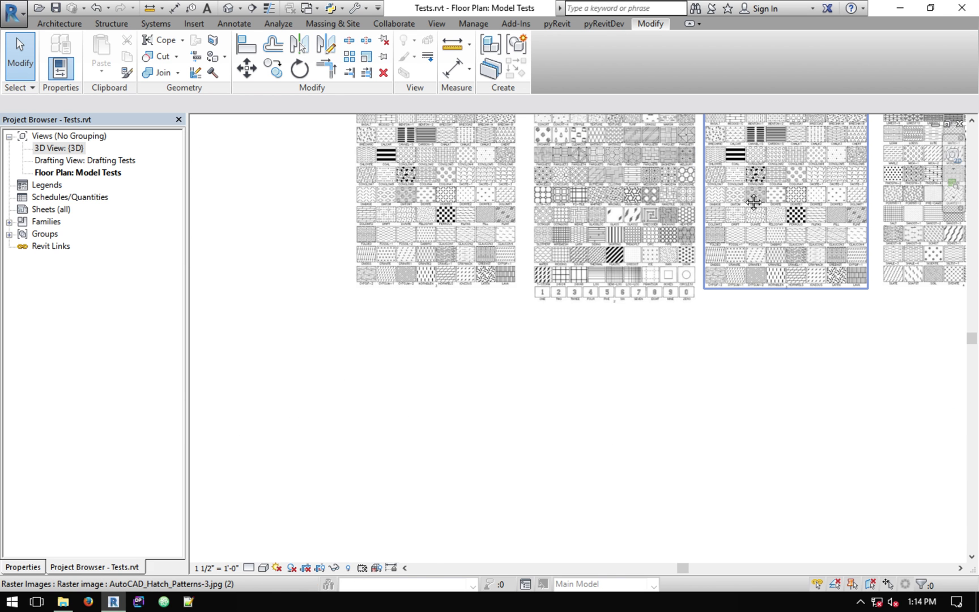
middle_drag(759, 151, 730, 243)
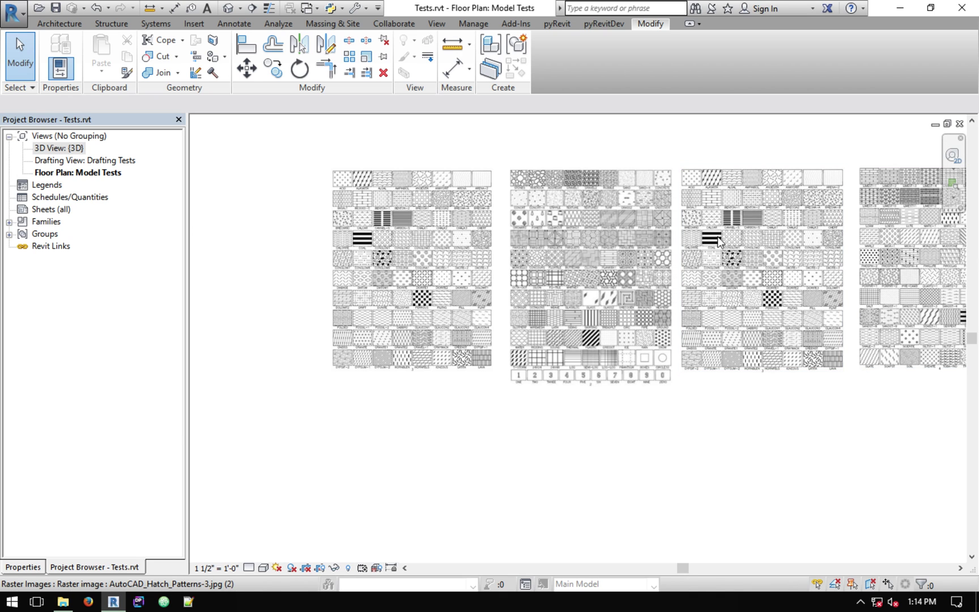
scroll(414, 249, up, 2)
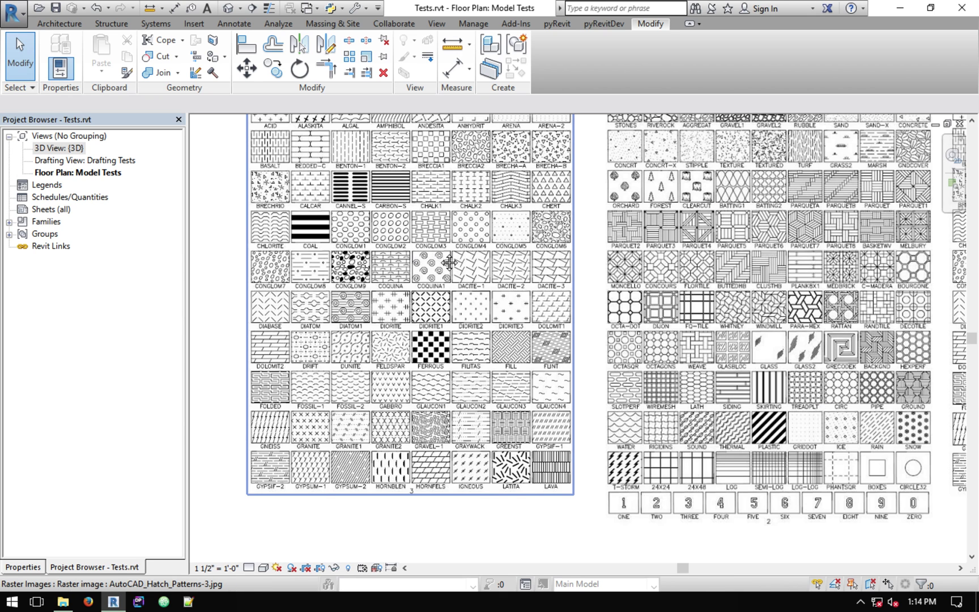
mouse_move(442, 256)
middle_down()
mouse_move(403, 244)
mouse_move(513, 256)
middle_up()
scroll(795, 267, up, 2)
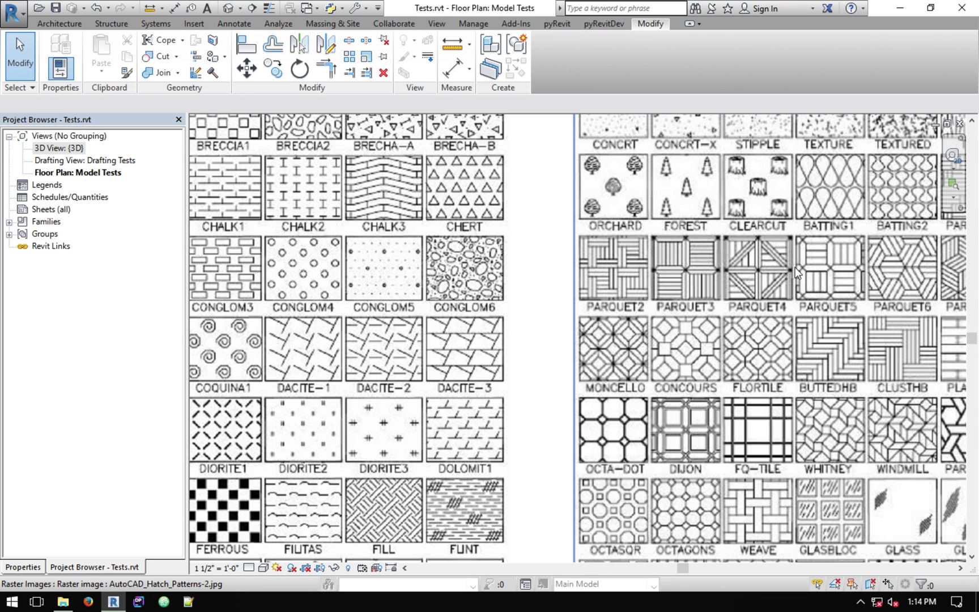
scroll(509, 299, down, 10)
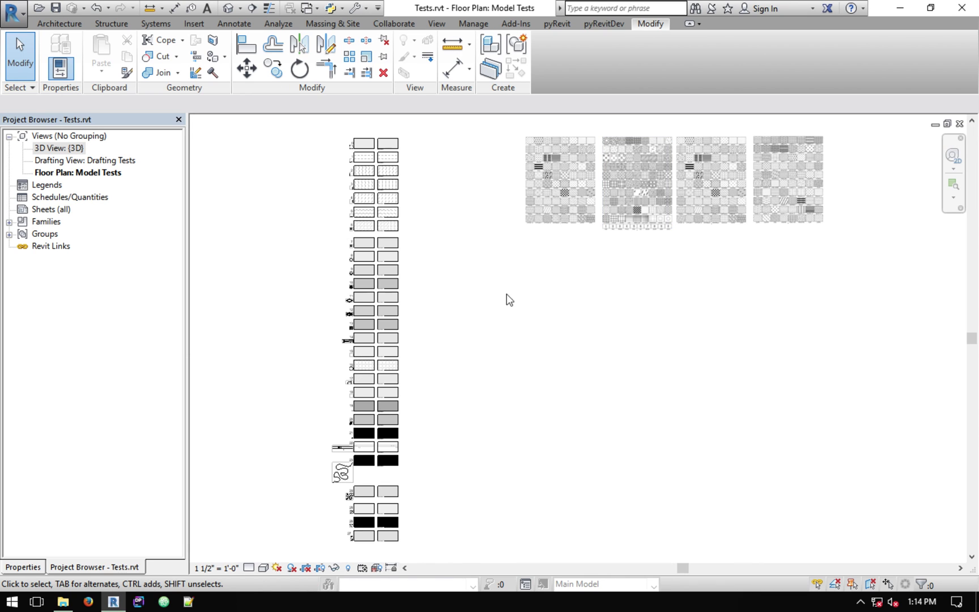
middle_drag(453, 369, 484, 249)
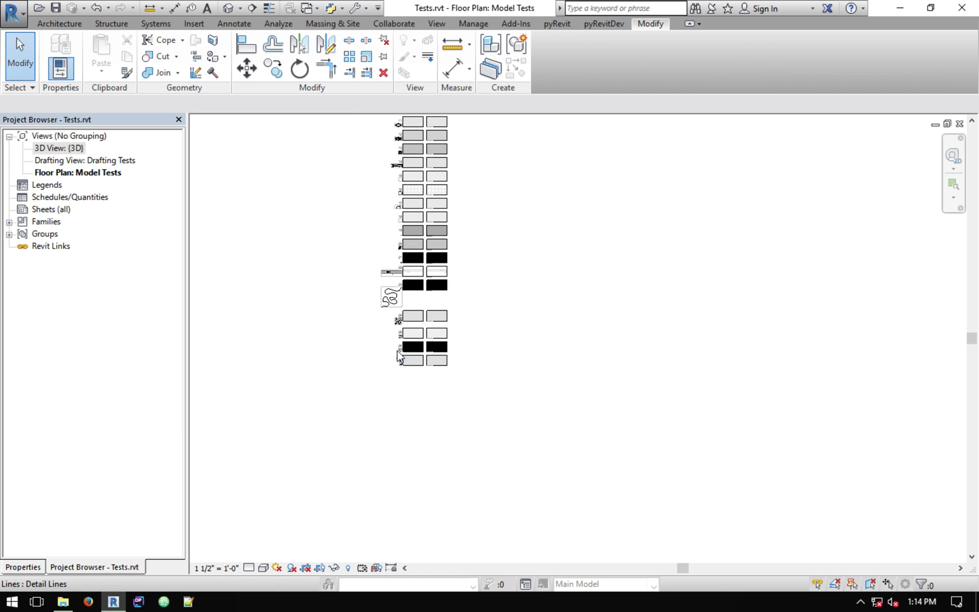
middle_drag(331, 199, 350, 284)
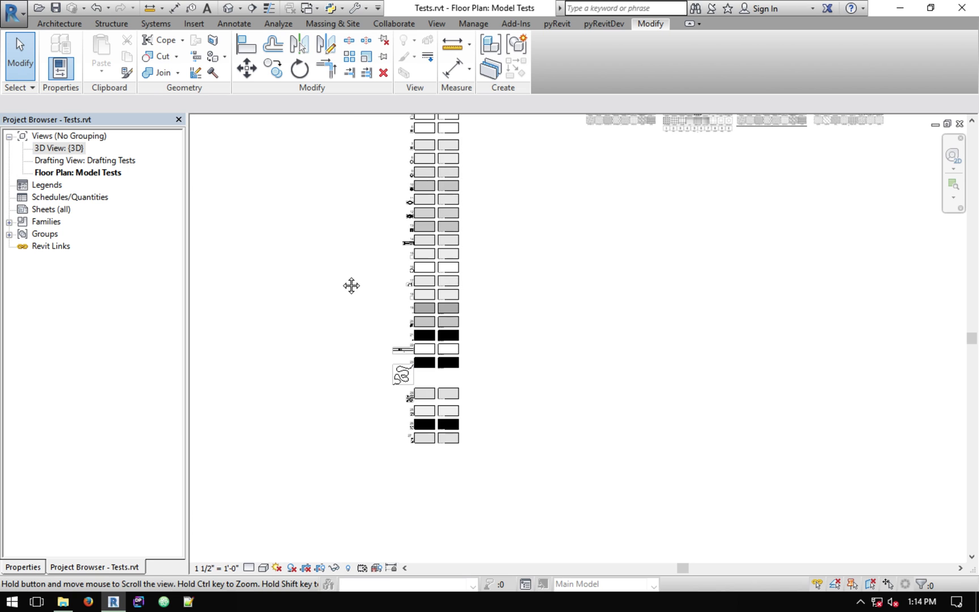
middle_drag(319, 116, 261, 207)
double_click(116, 161)
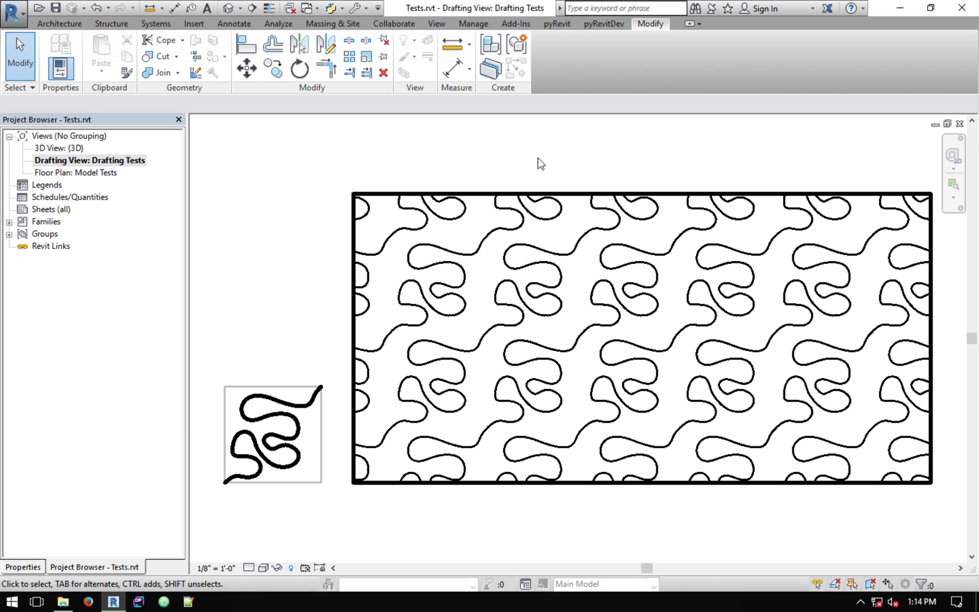
Step: Look over the pyRevit Edit tools list, including Make Pattern, then close it
click(557, 23)
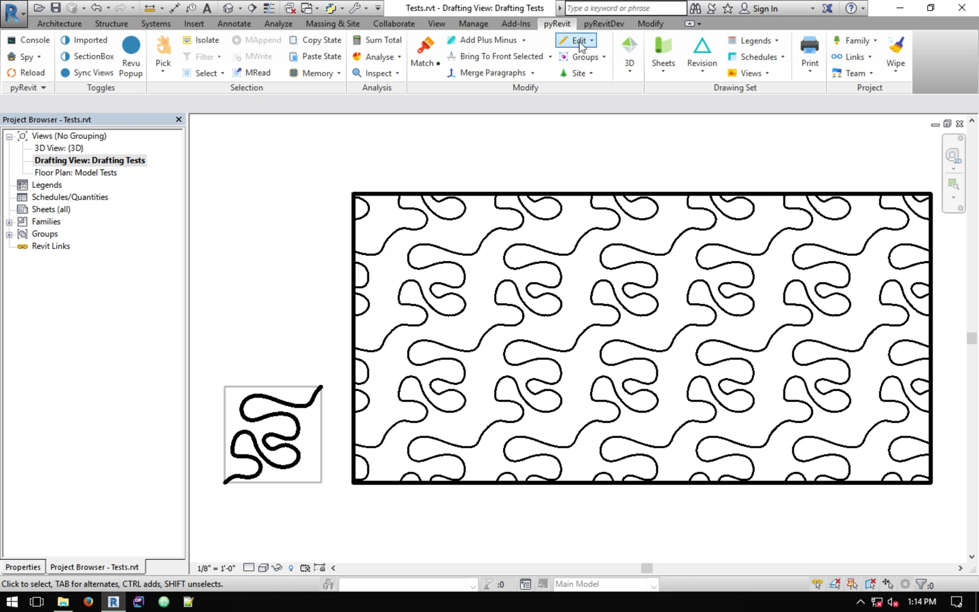
click(578, 41)
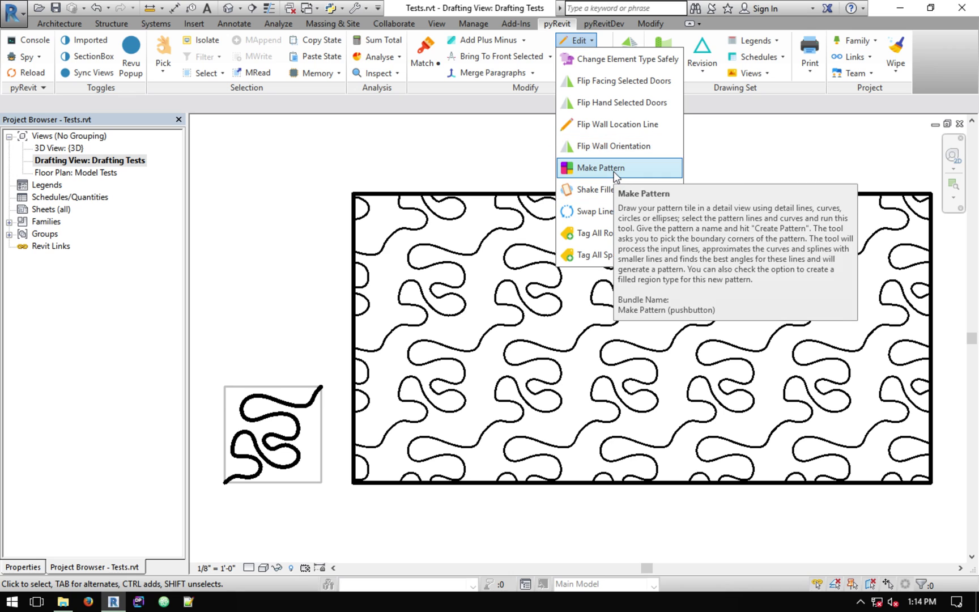
click(290, 224)
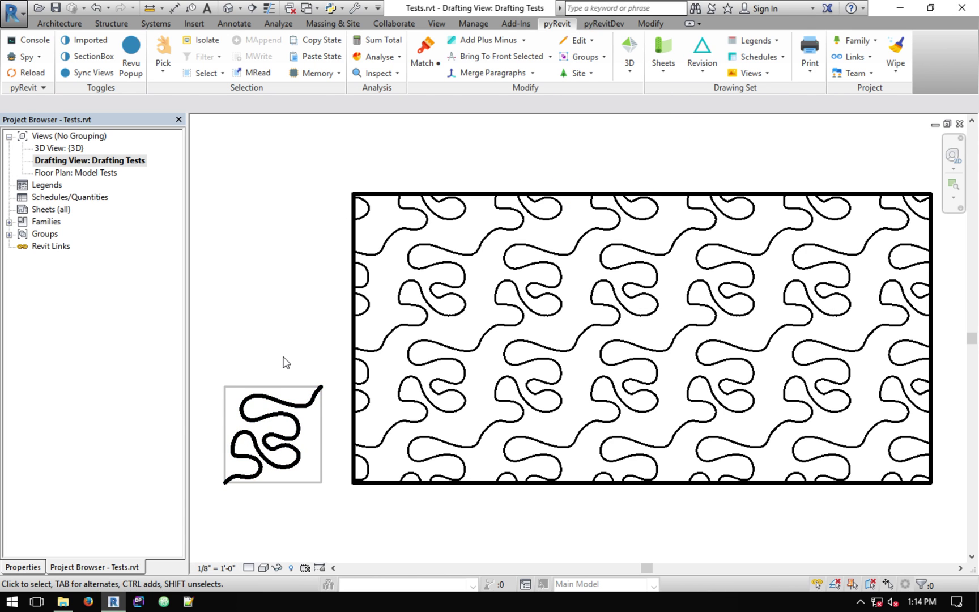
click(295, 404)
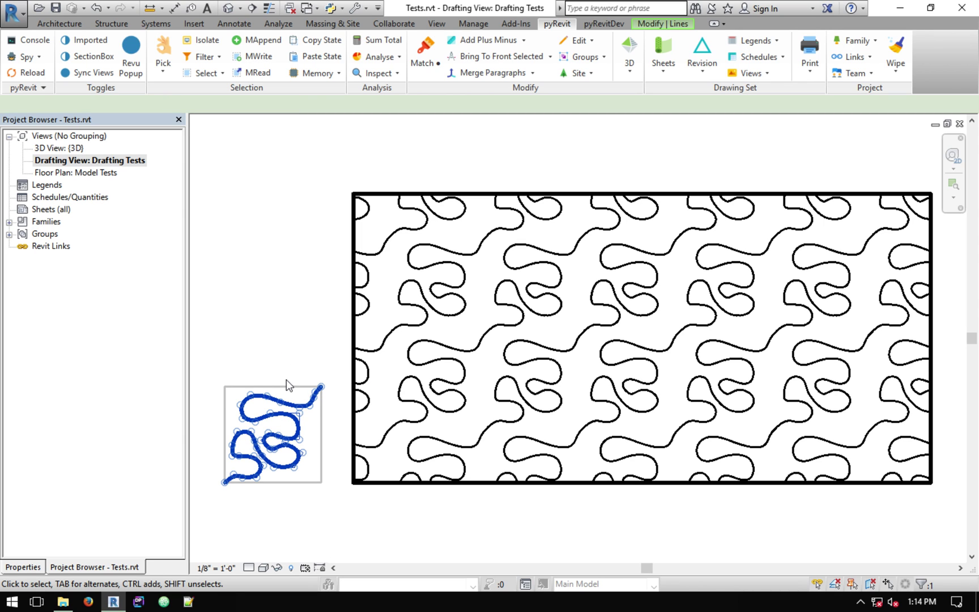
click(286, 360)
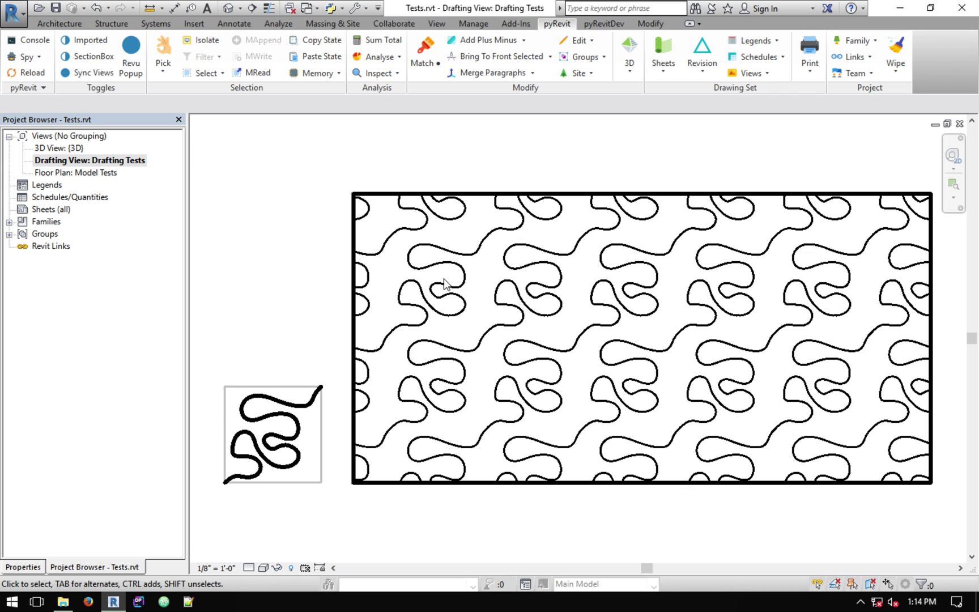
scroll(509, 277, down, 2)
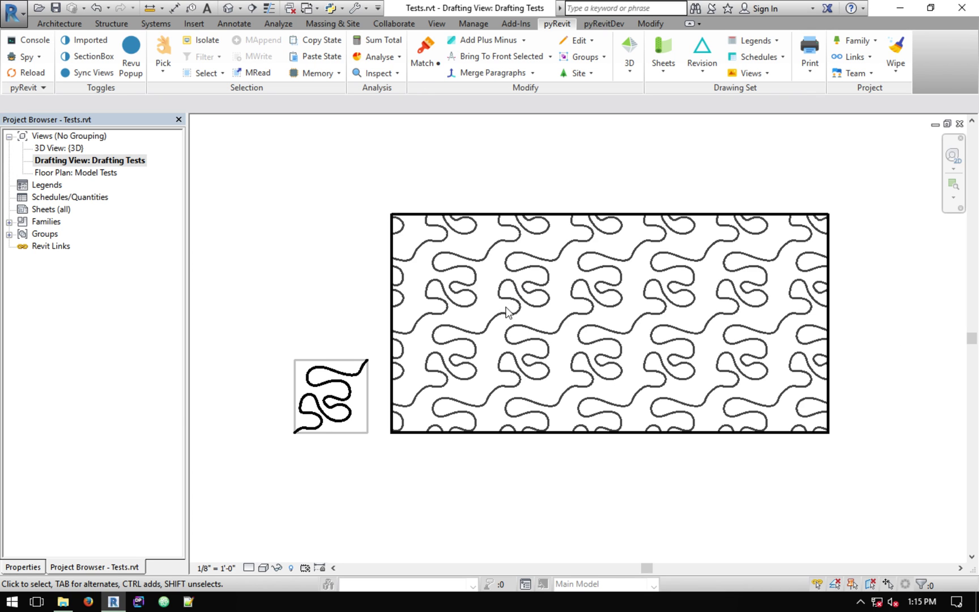
middle_drag(509, 316, 509, 185)
click(221, 567)
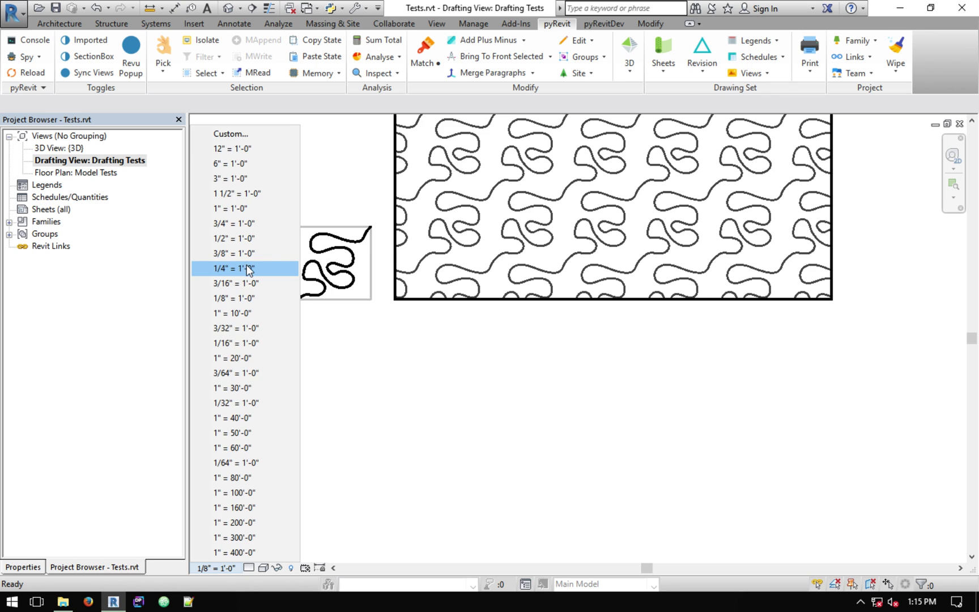
click(247, 266)
middle_drag(242, 249, 254, 365)
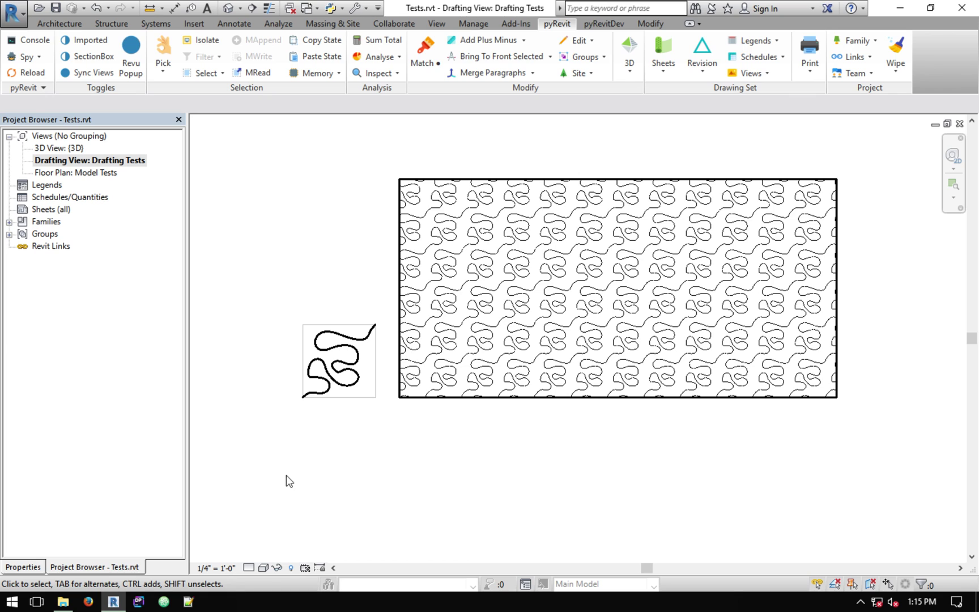
click(216, 567)
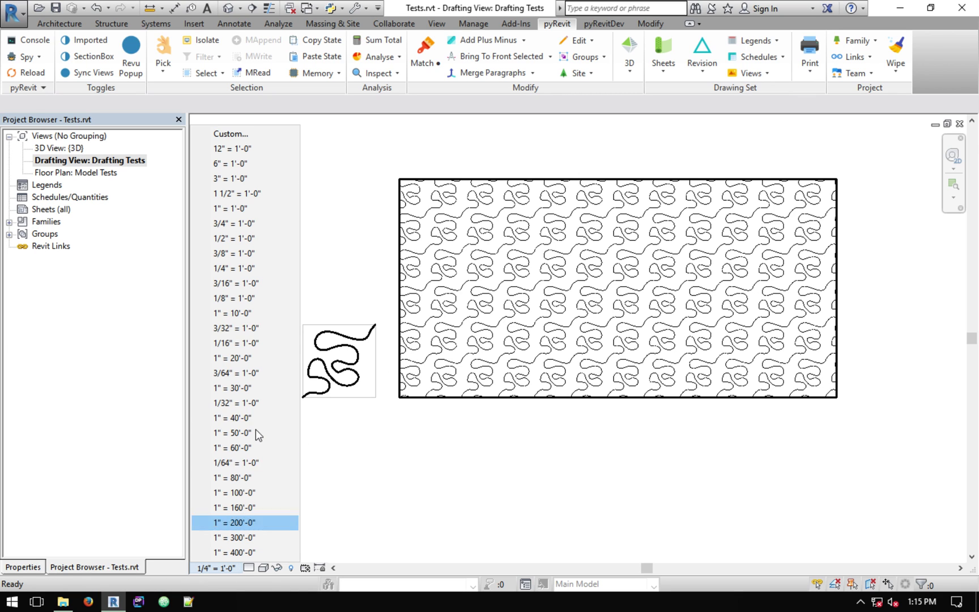
click(259, 299)
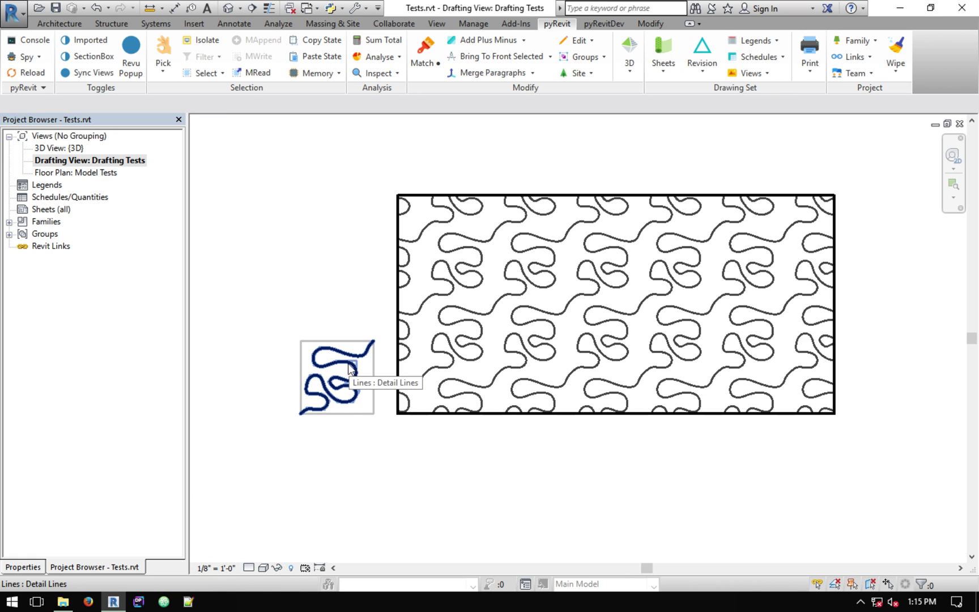
ctrl+scroll(341, 320, up, 1)
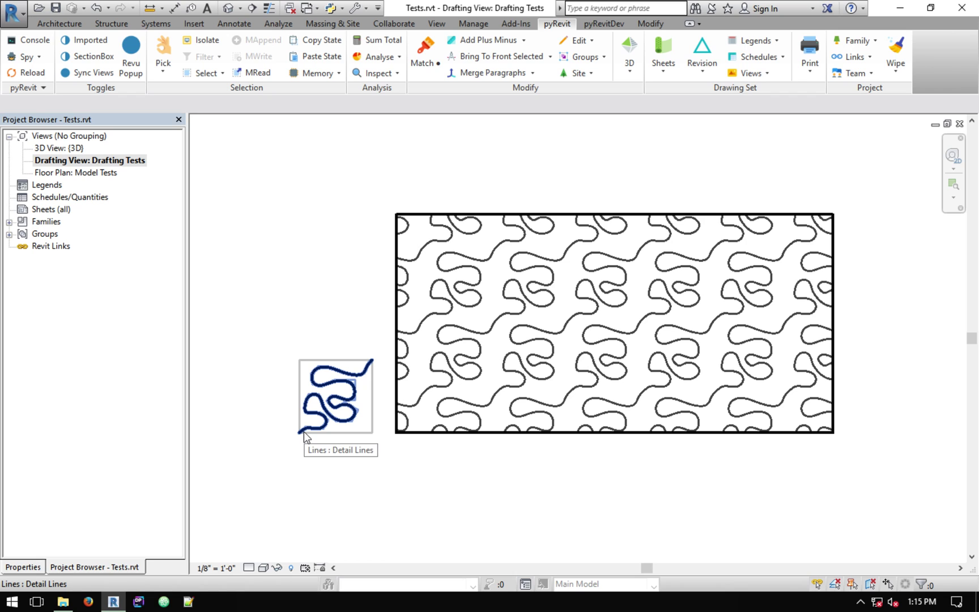
click(577, 40)
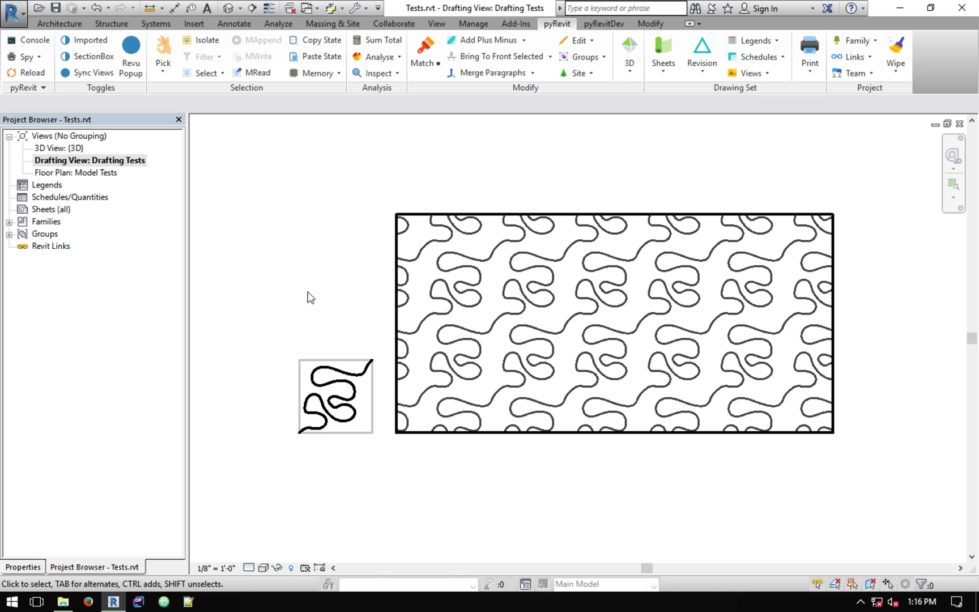
Step: Copy the squiggle tile's detail lines to a spot straight below the original
middle_drag(356, 327, 357, 236)
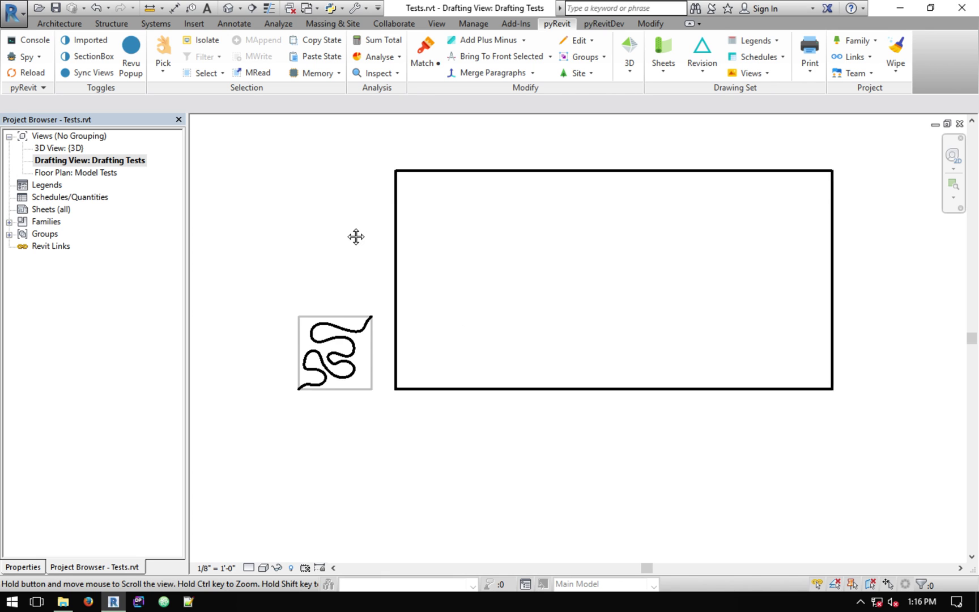
middle_drag(334, 290, 331, 244)
scroll(331, 243, down, 2)
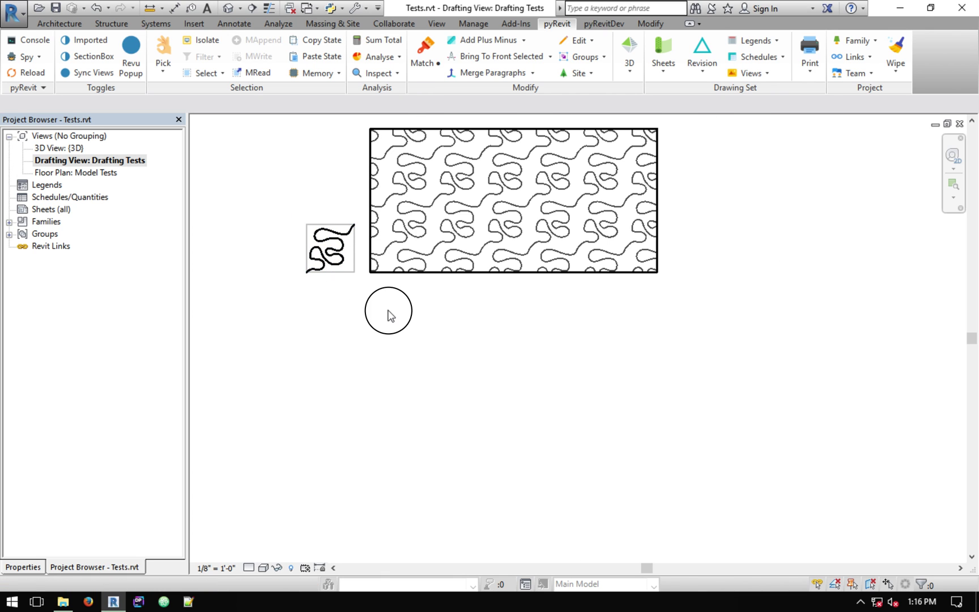
drag(273, 199, 380, 310)
key(m)
key(v)
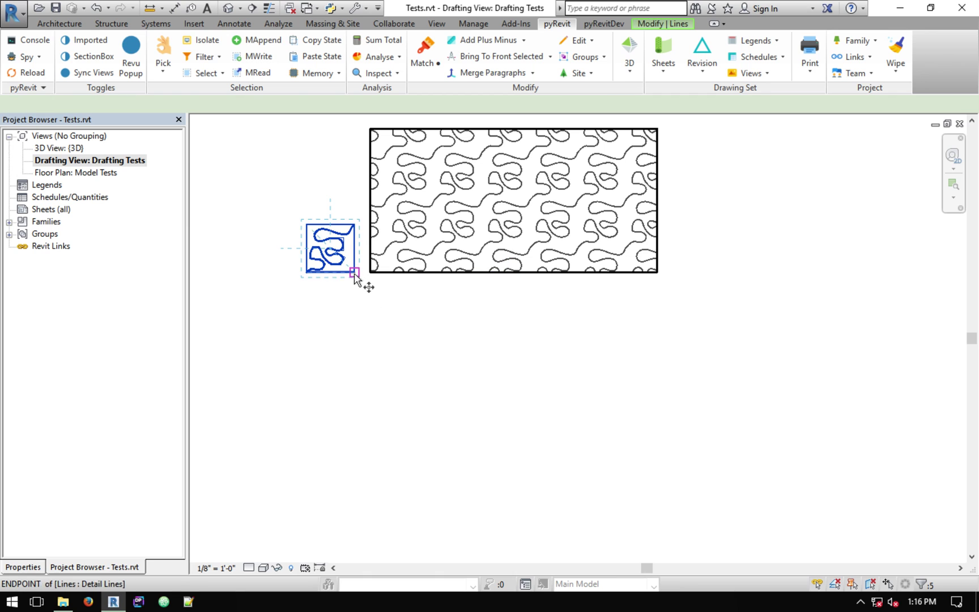
click(355, 272)
click(354, 431)
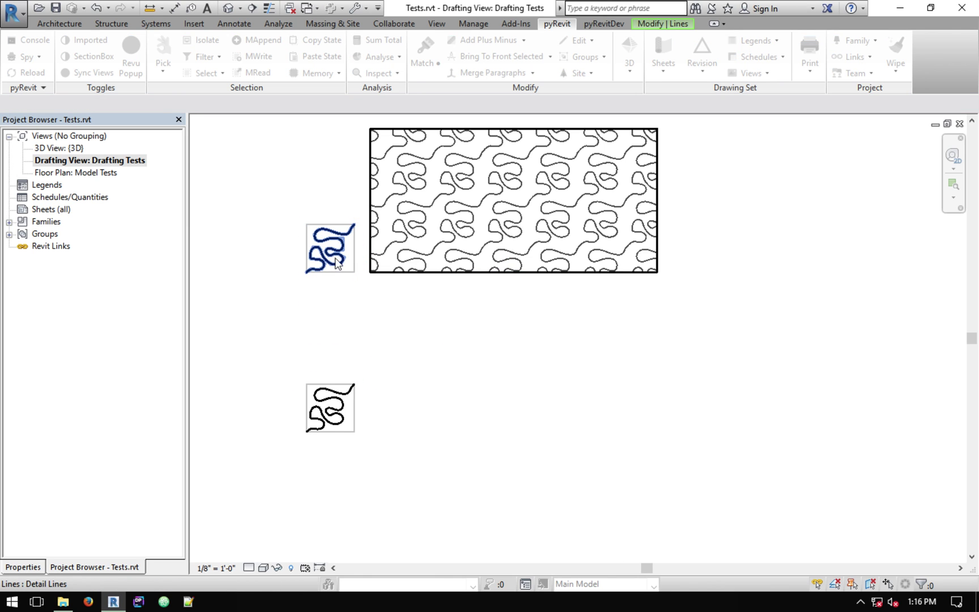
Step: Bring the squiggle-patterned filled region to the front
middle_drag(430, 218, 436, 238)
key(Escape)
click(379, 193)
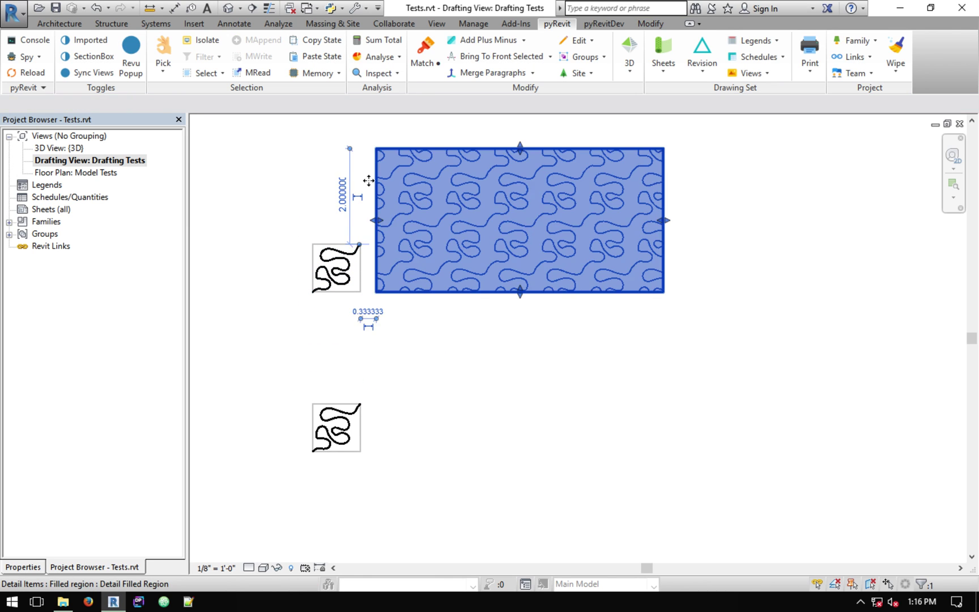
click(504, 57)
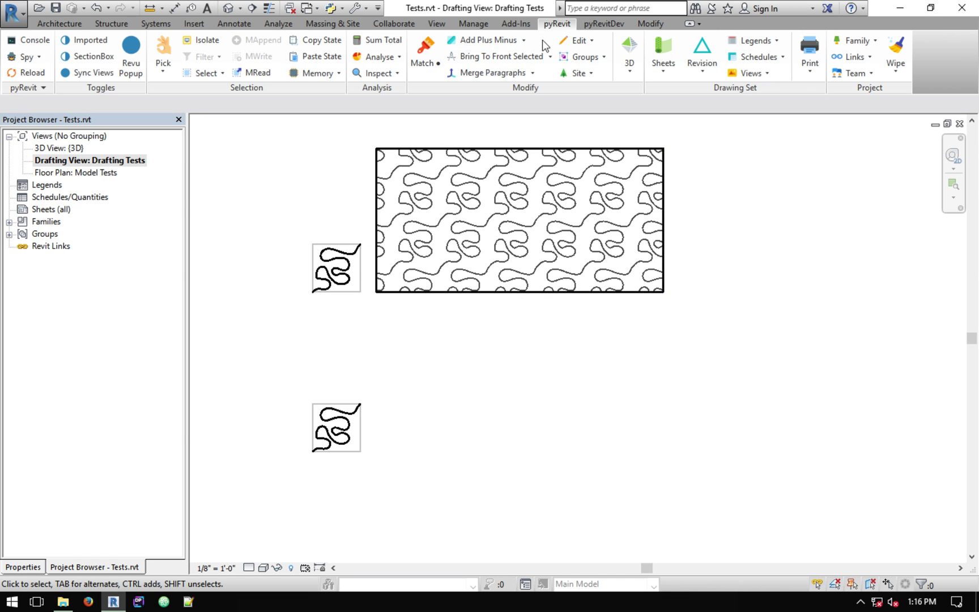
Step: Review the project's Fill Patterns list, then select the lower tile's squiggle lines
click(473, 23)
click(449, 65)
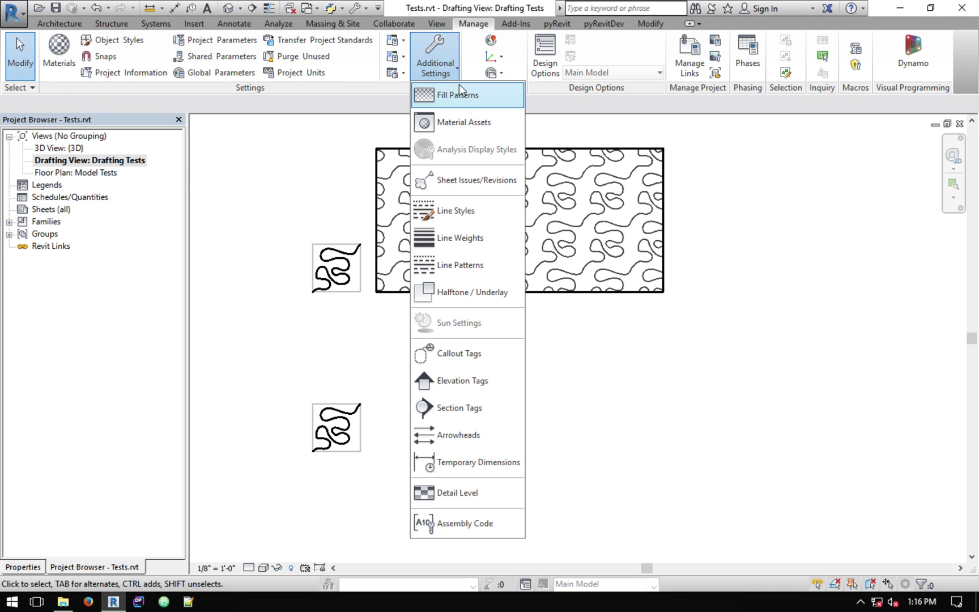
click(453, 96)
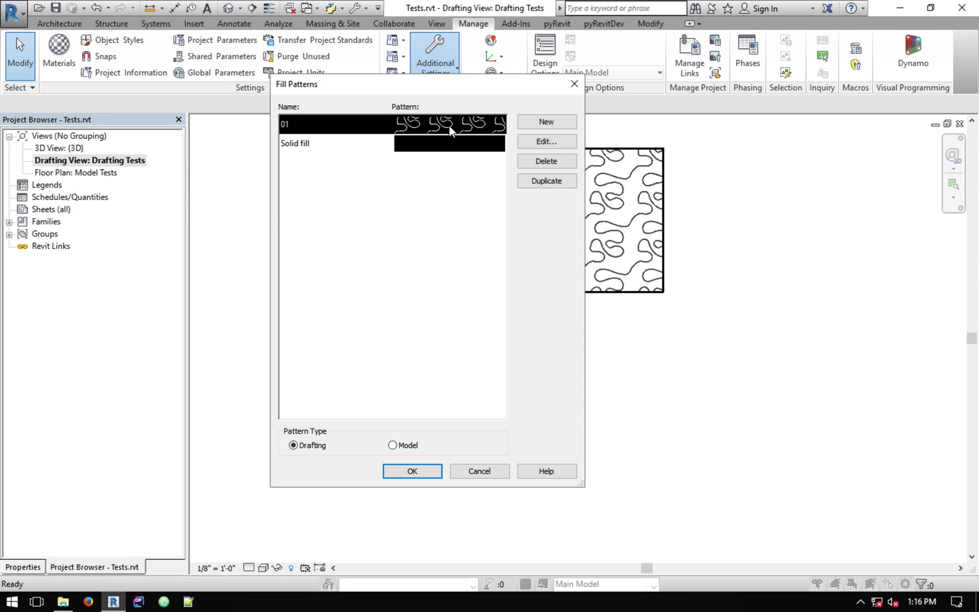
click(574, 83)
middle_drag(360, 393, 369, 321)
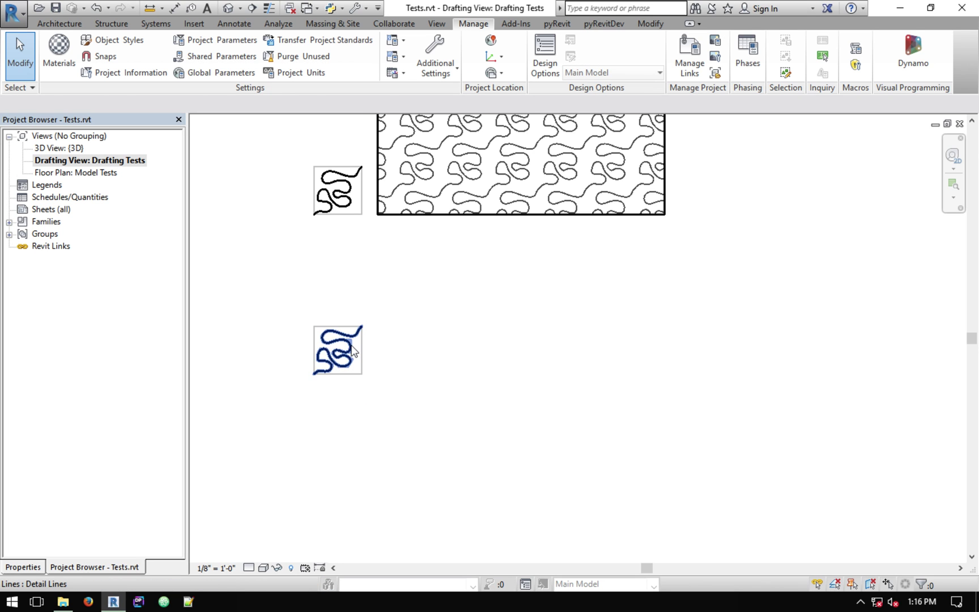
click(363, 354)
Step: Delete the copied squiggle and measure the empty box's left edge
key(Delete)
scroll(345, 357, up, 1)
scroll(331, 364, up, 3)
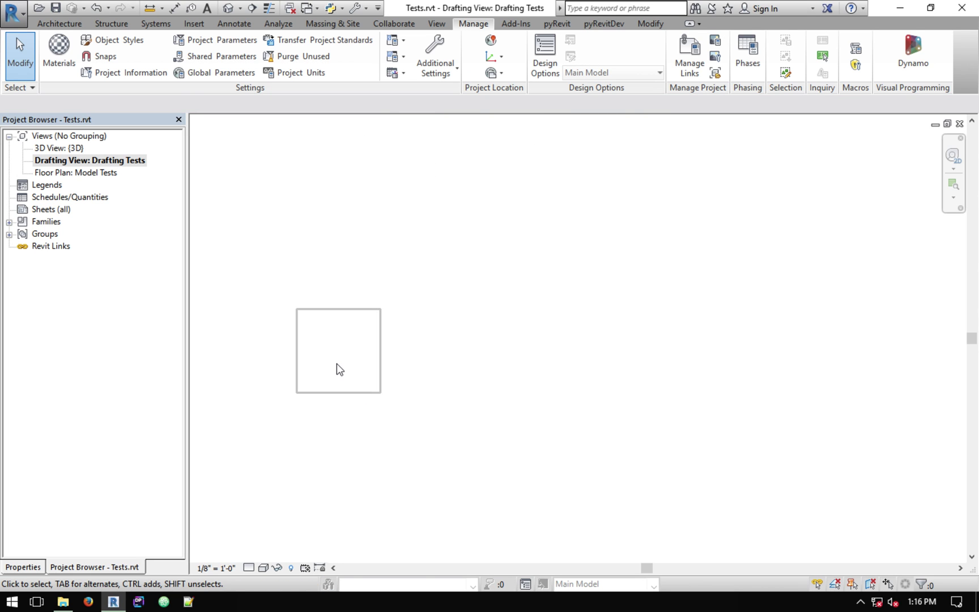
key(d)
key(l)
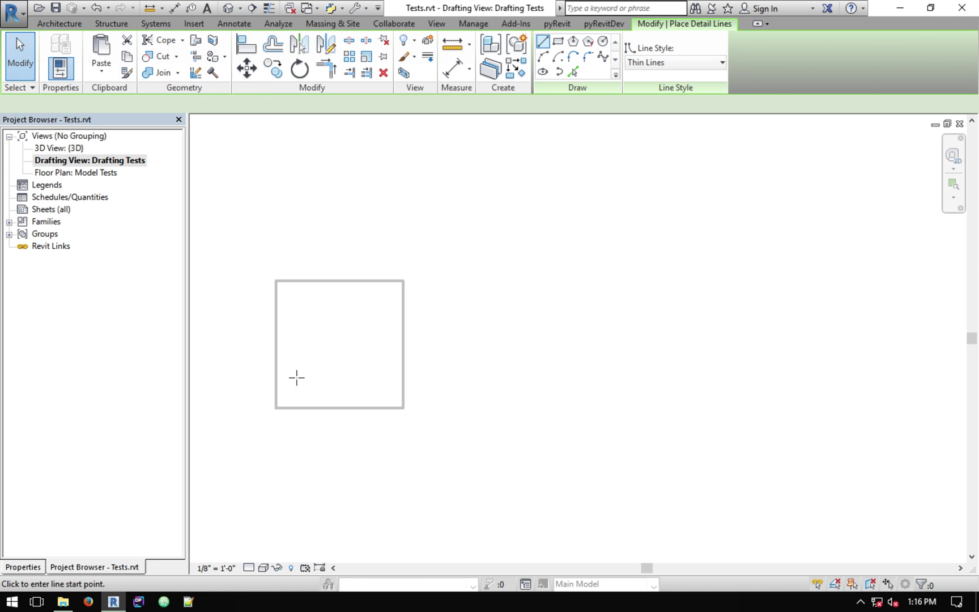
key(Escape)
key(d)
key(i)
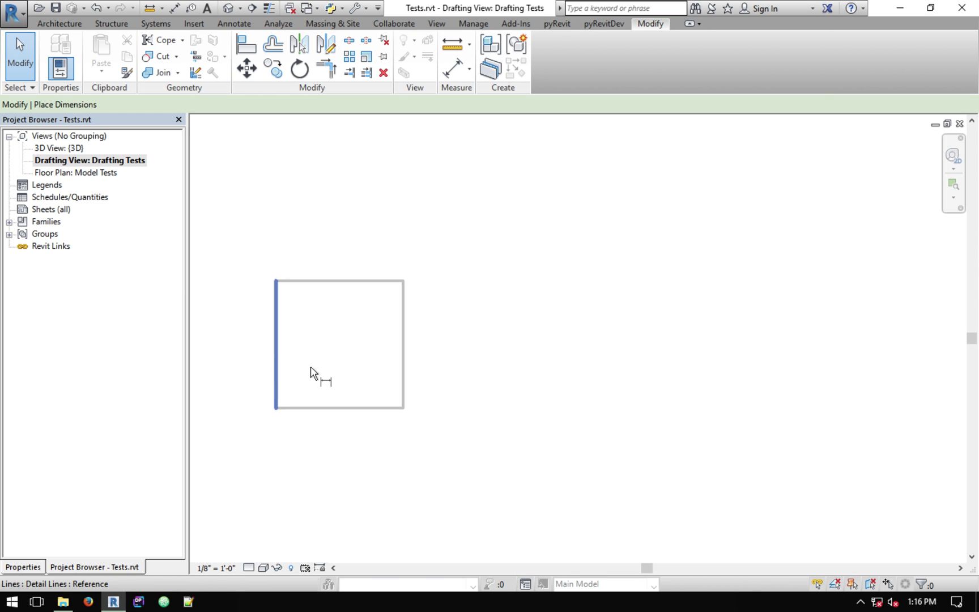
click(312, 375)
scroll(405, 364, down, 3)
scroll(404, 364, down, 2)
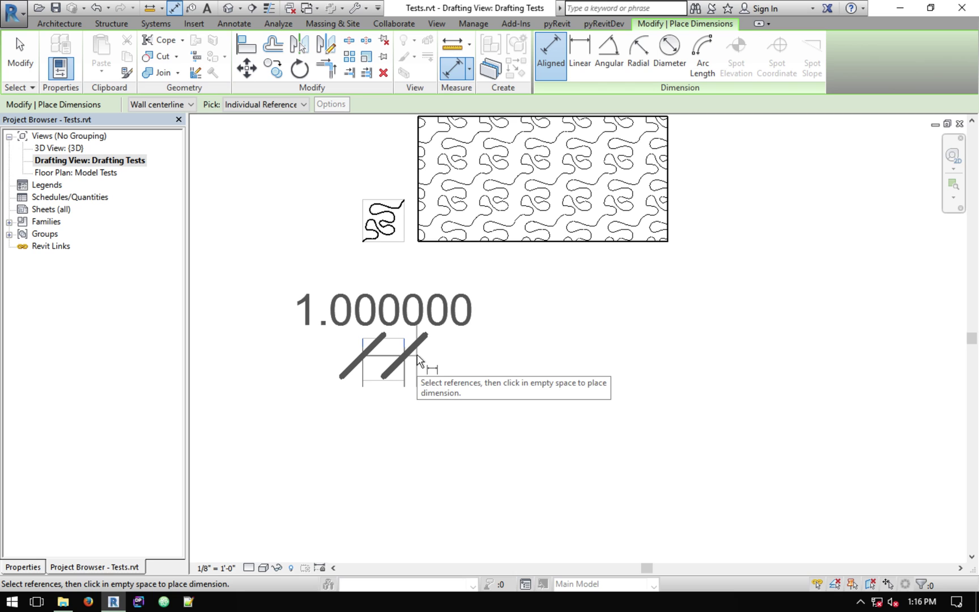
key(Escape)
scroll(408, 365, up, 4)
middle_drag(424, 349, 429, 350)
Step: Draw a detail-line rectangle from the box's bottom-left corner to its right-edge midpoint
key(d)
key(l)
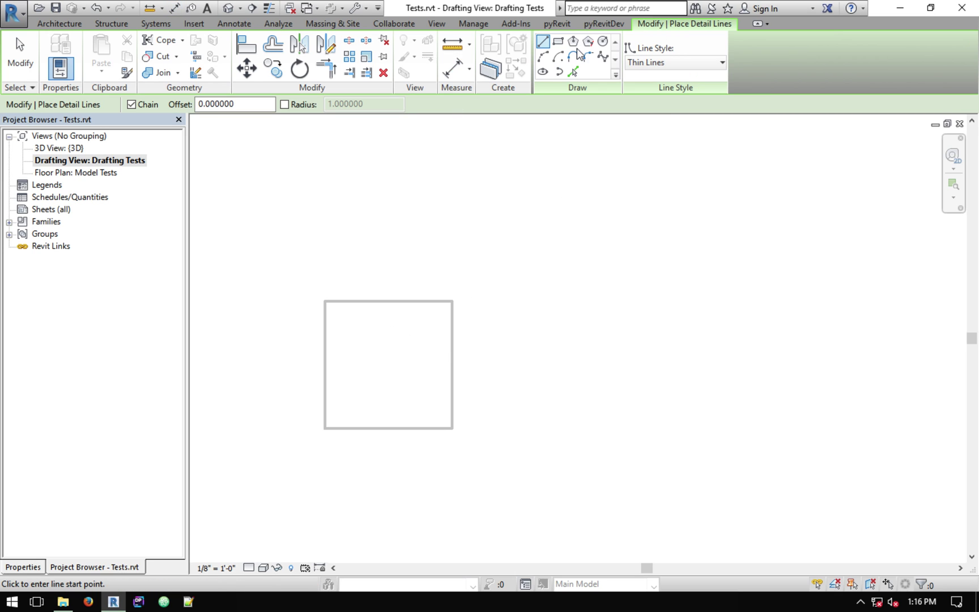
click(558, 42)
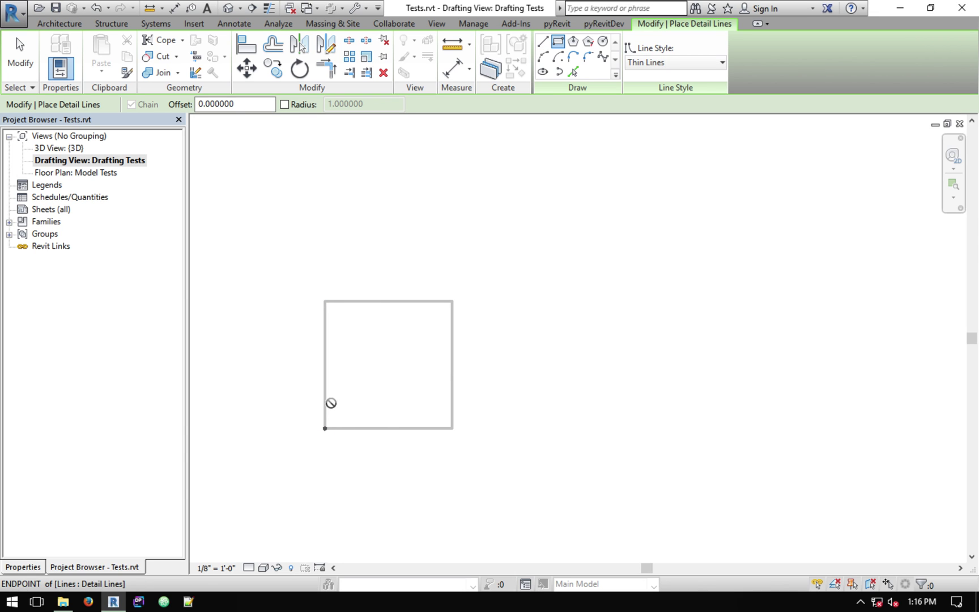
click(324, 428)
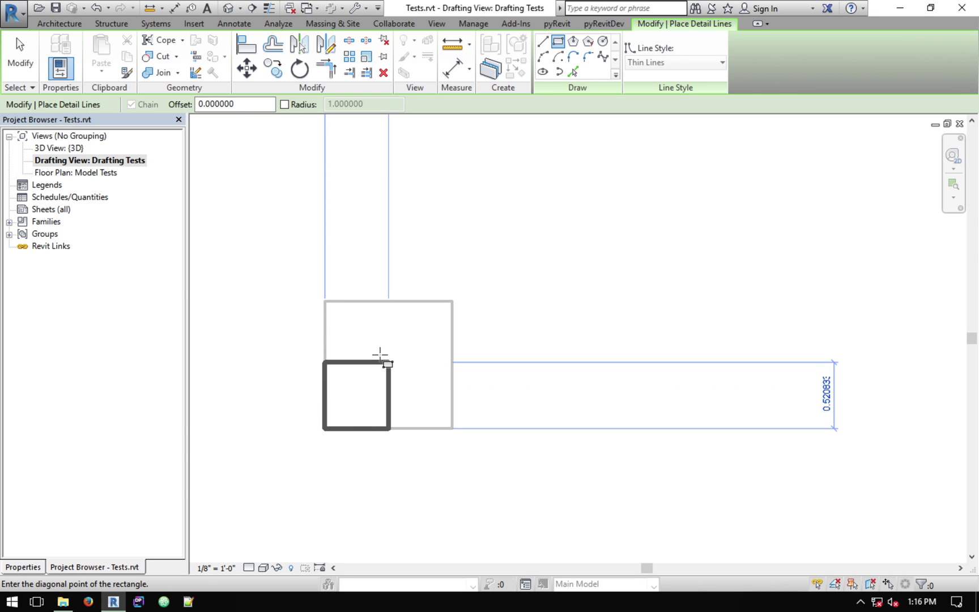
click(452, 364)
key(Escape)
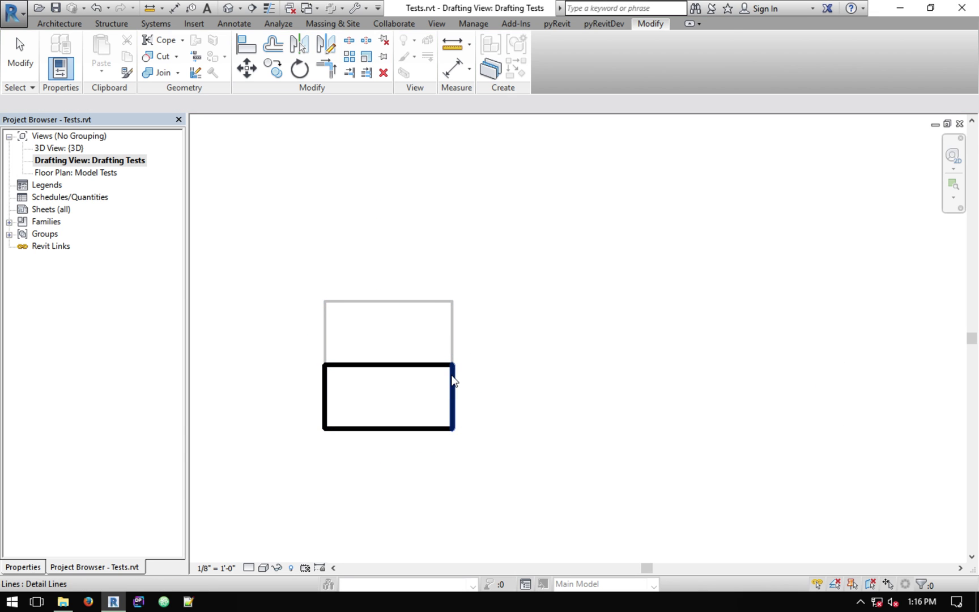
drag(452, 382, 388, 389)
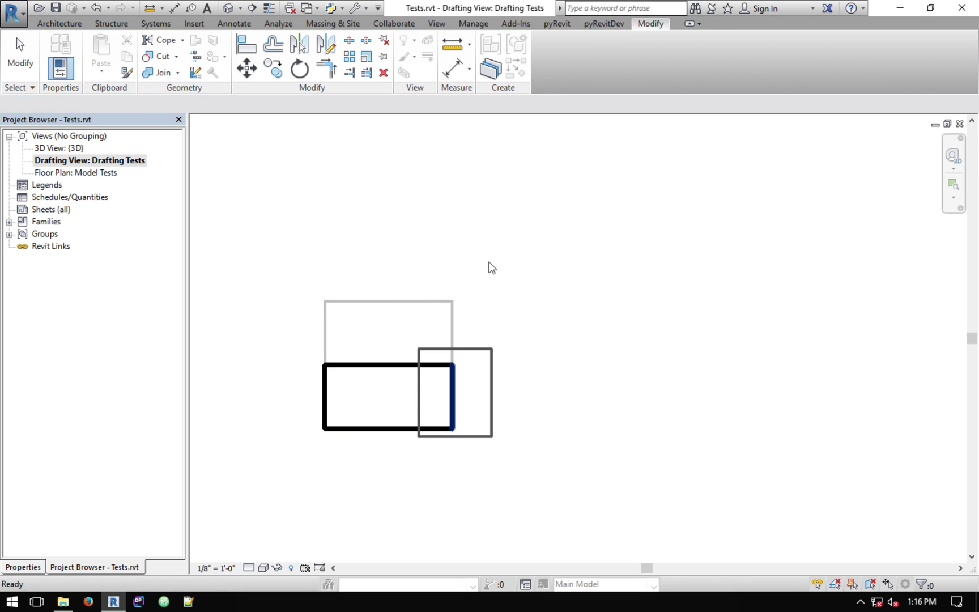
key(Escape)
Step: Draw a vertical dividing line from the rectangle's top midpoint to its bottom edge
key(d)
key(l)
click(377, 357)
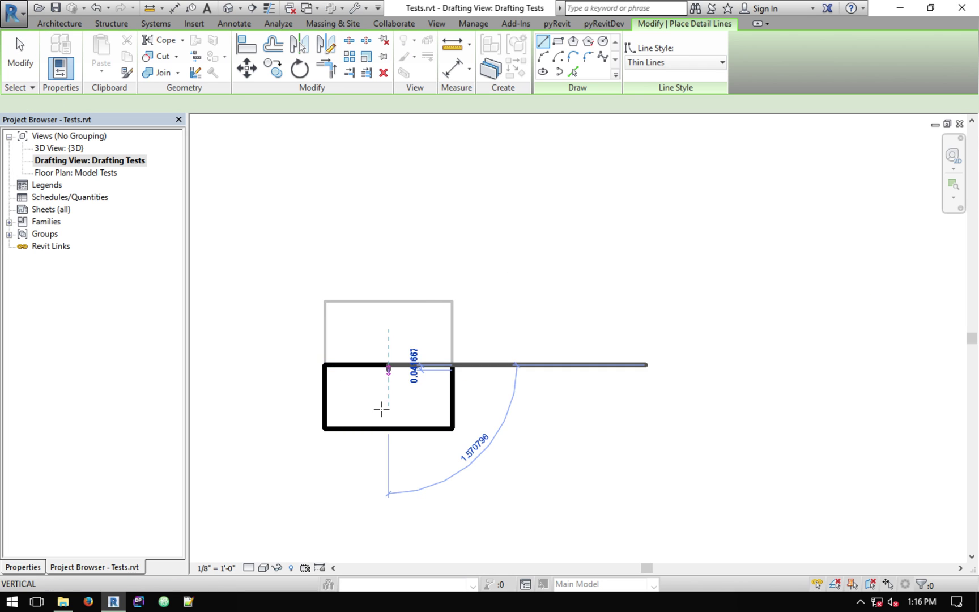
click(387, 428)
key(Escape)
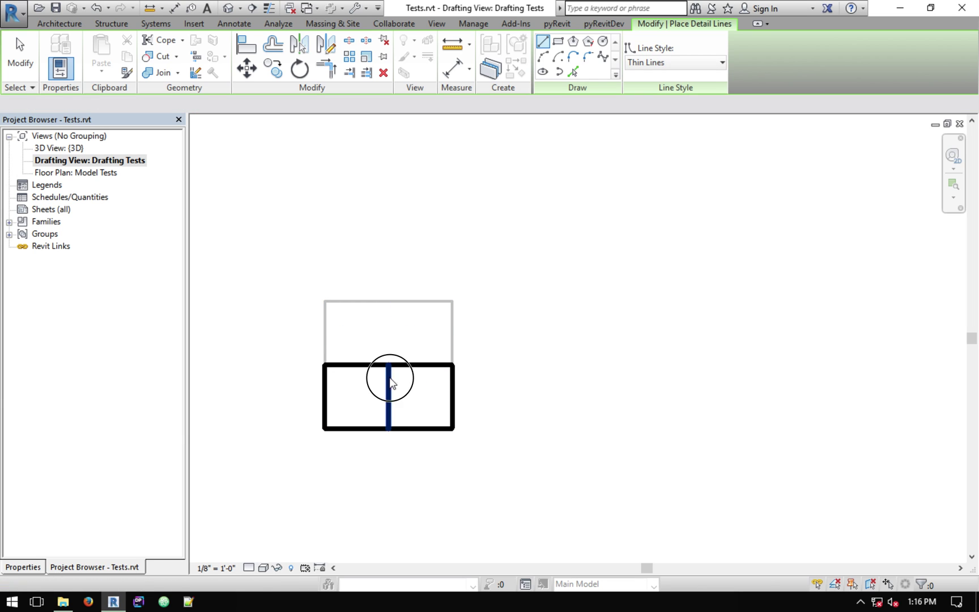
Step: Trim the rectangle to the divider and delete the leftover right-hand lines, leaving a square
key(Escape)
key(t)
key(r)
click(379, 365)
click(389, 422)
click(422, 429)
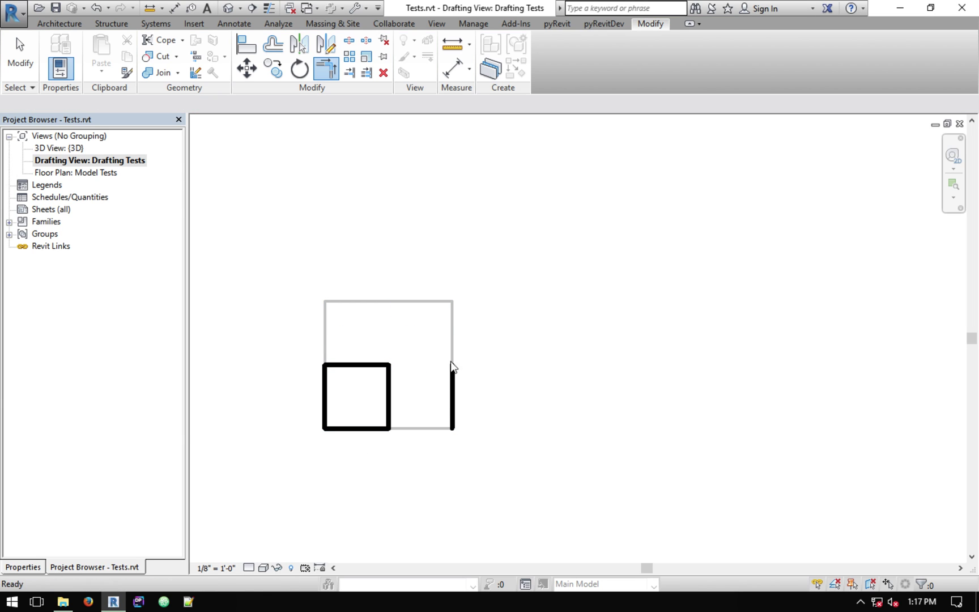
key(Escape)
key(Escape)
click(452, 391)
drag(424, 350, 516, 446)
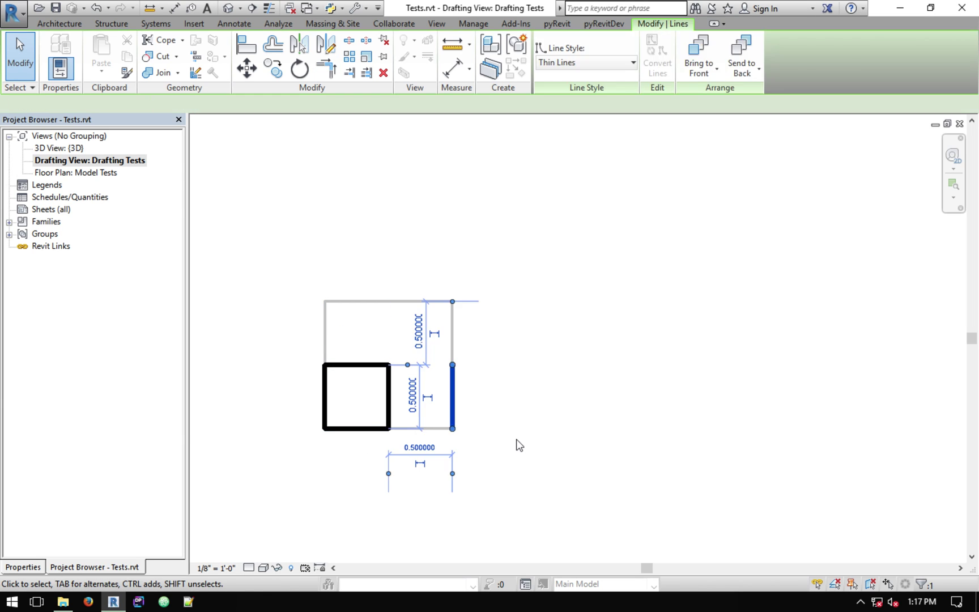
key(Delete)
Step: Verify with an aligned dimension that the square measures 0.5 across
scroll(453, 391, down, 1)
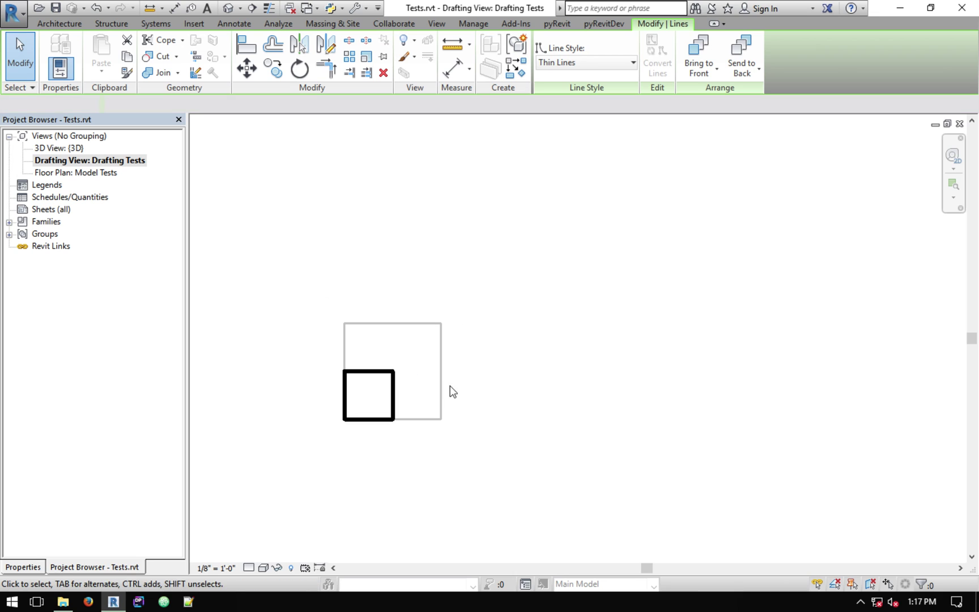
key(d)
key(i)
click(394, 392)
click(342, 384)
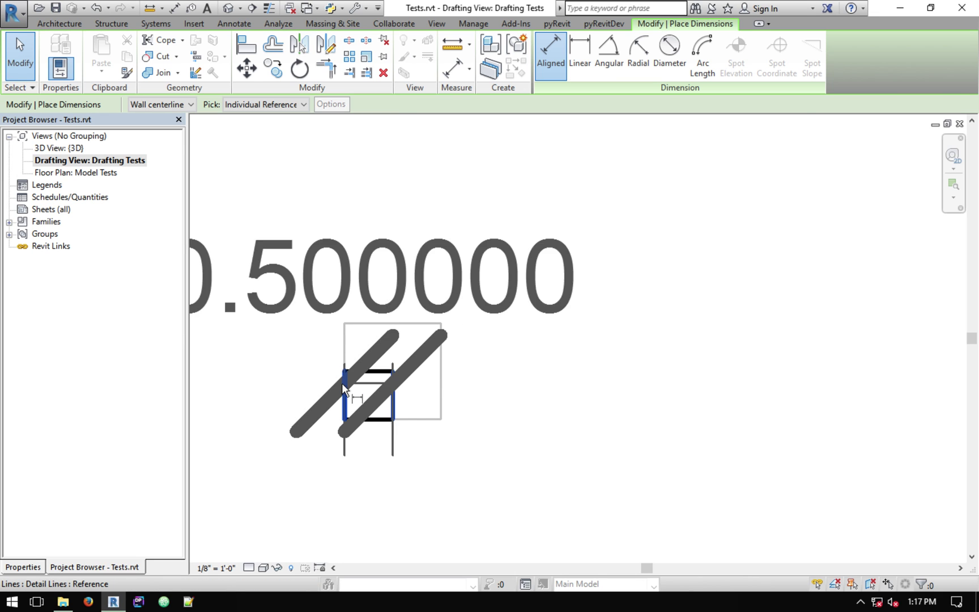
key(Escape)
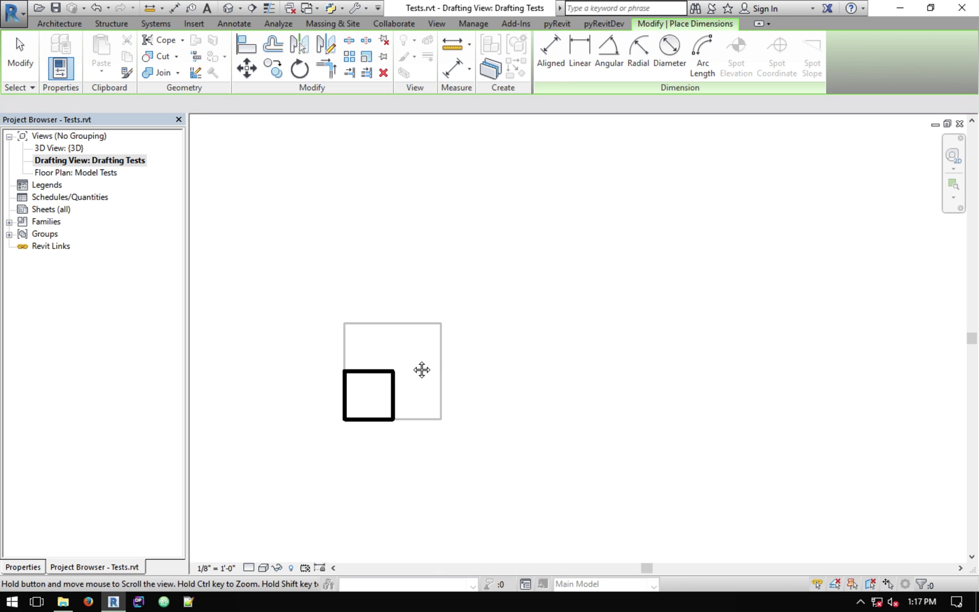
key(Escape)
middle_drag(422, 370, 382, 372)
scroll(399, 370, down, 1)
scroll(399, 363, down, 1)
Step: Copy the squiggle-patterned filled region to a spot straight below
click(451, 266)
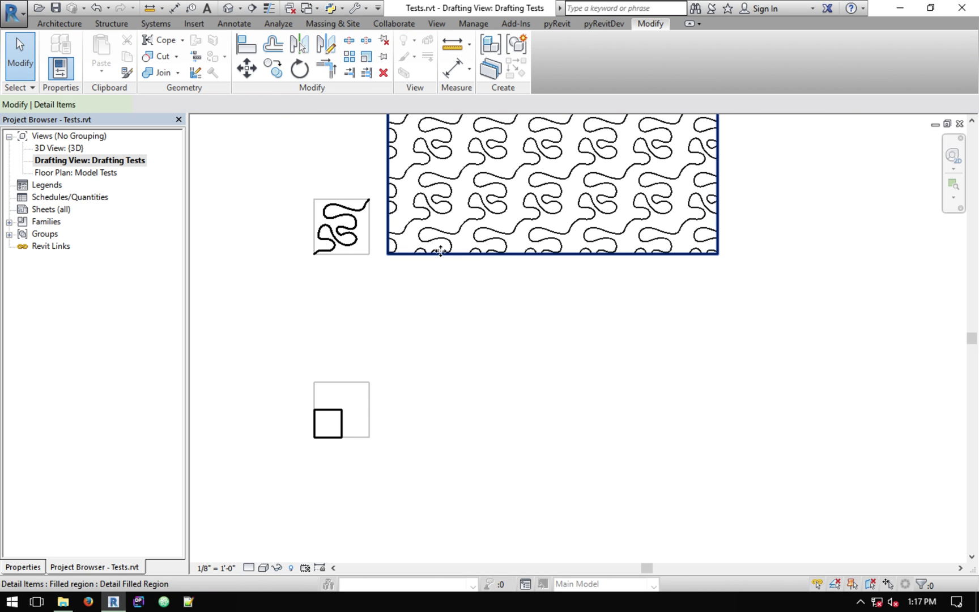
click(369, 254)
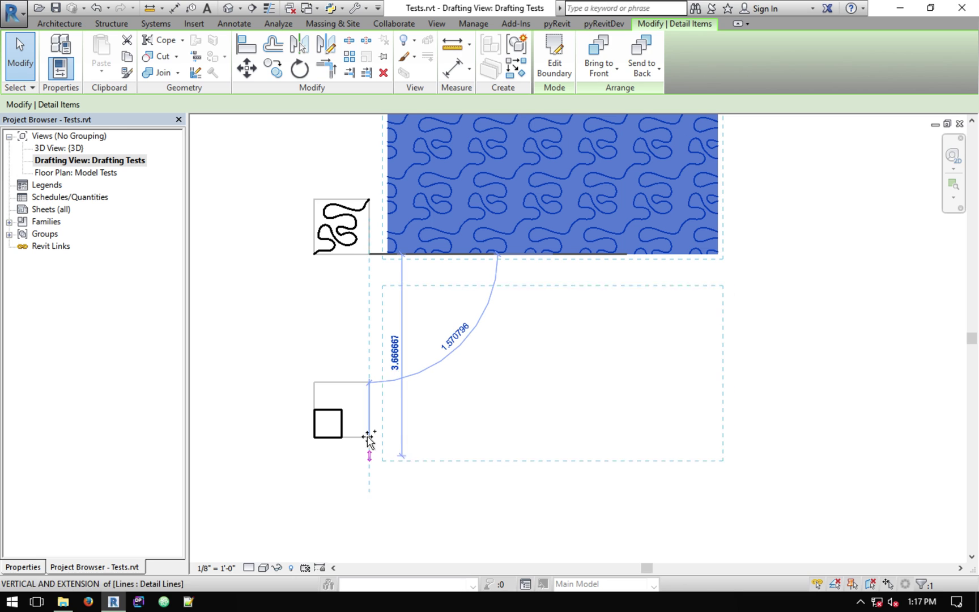
click(369, 437)
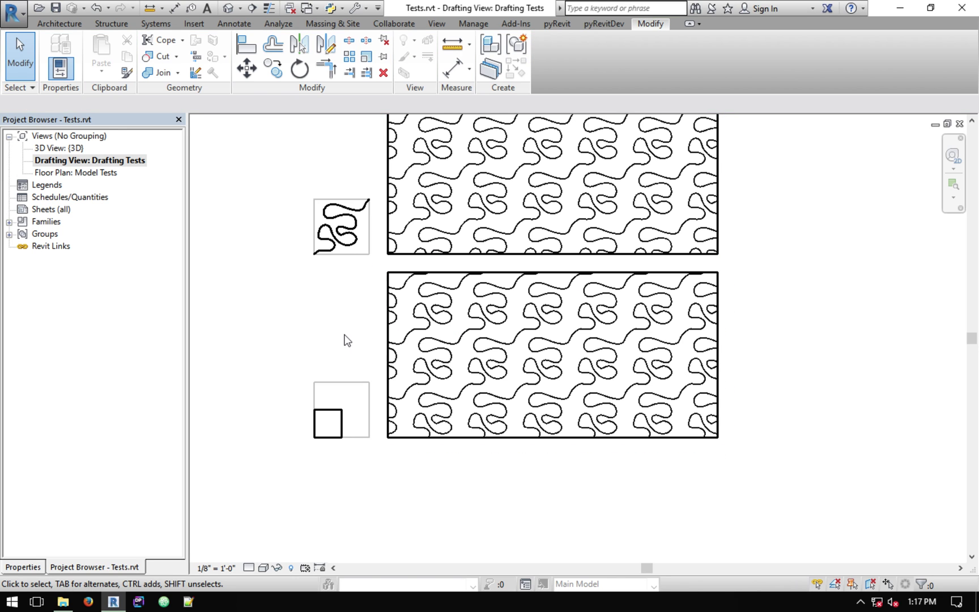
Step: Create detail pattern 02 from the small square's lines with pyRevit Make Pattern
click(317, 411)
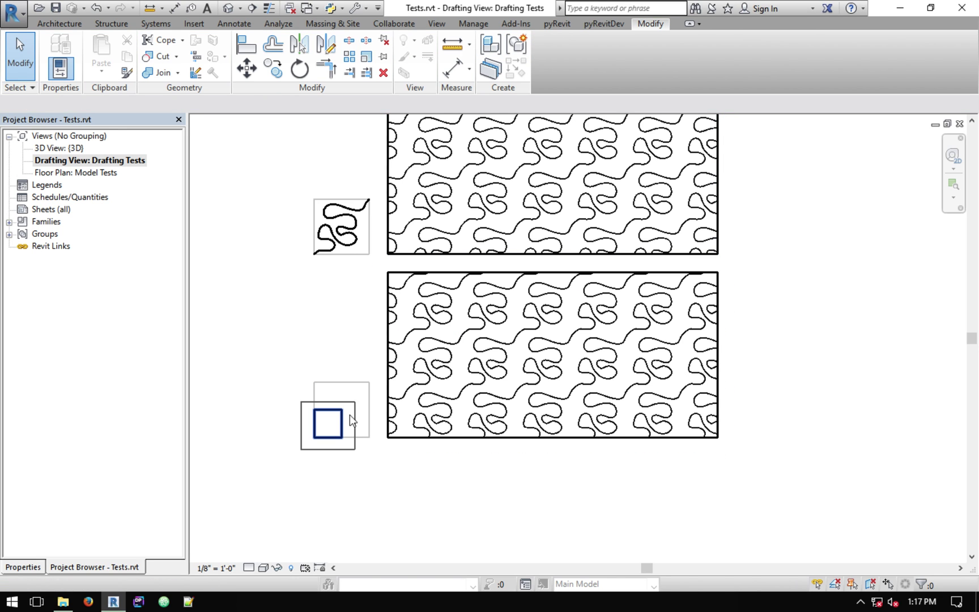
click(557, 23)
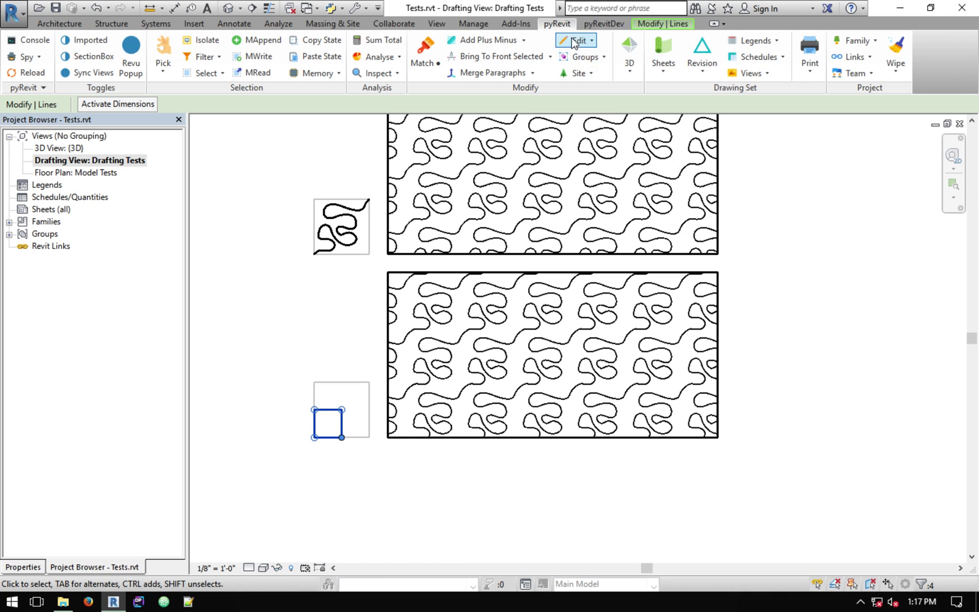
click(577, 41)
click(602, 167)
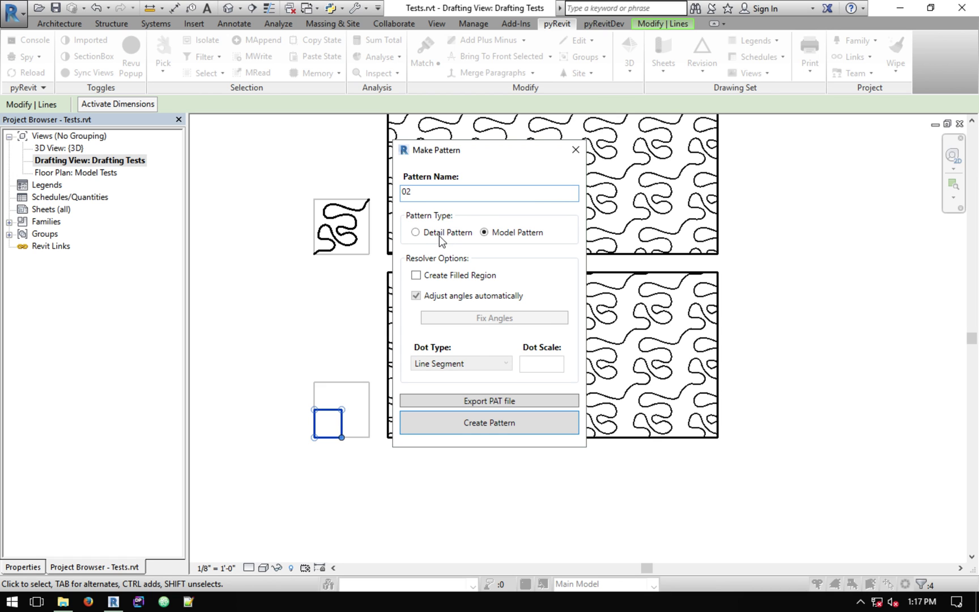
click(440, 234)
click(480, 423)
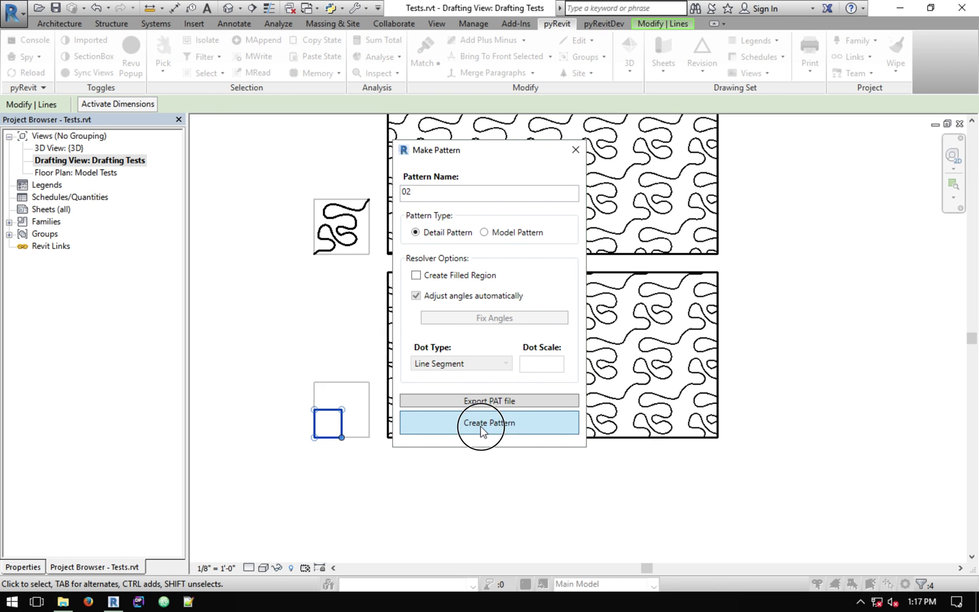
click(306, 429)
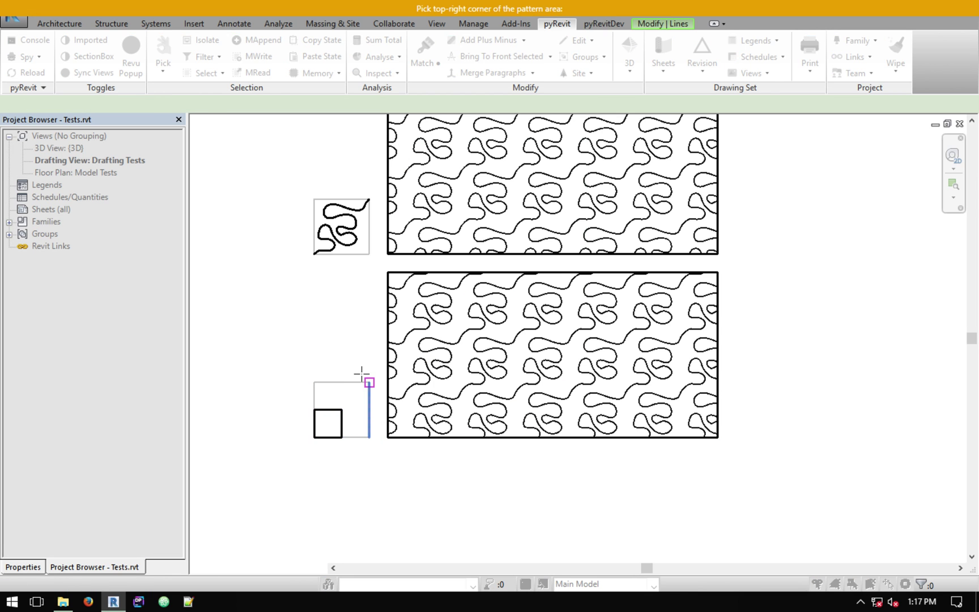
click(368, 383)
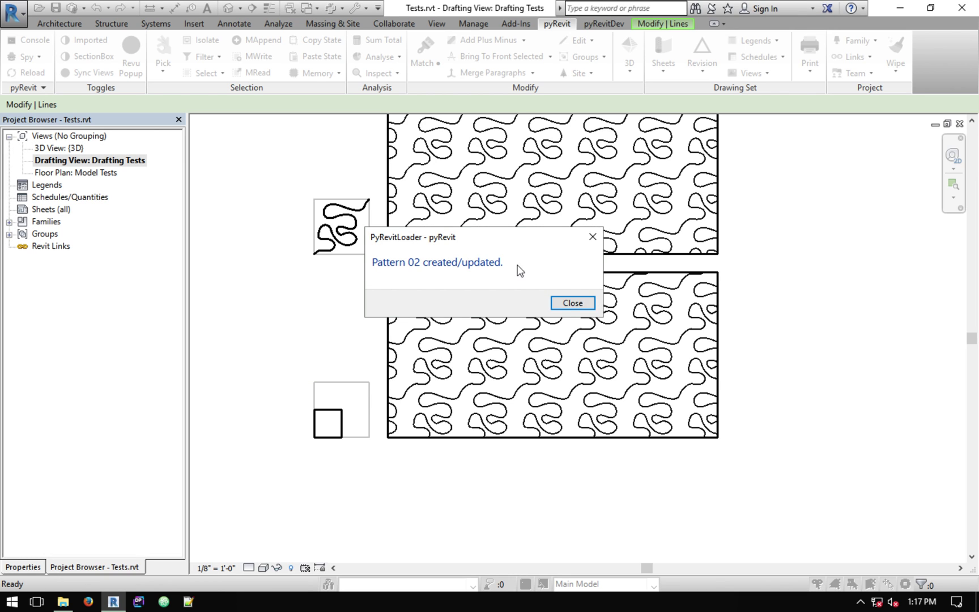
click(567, 302)
click(533, 294)
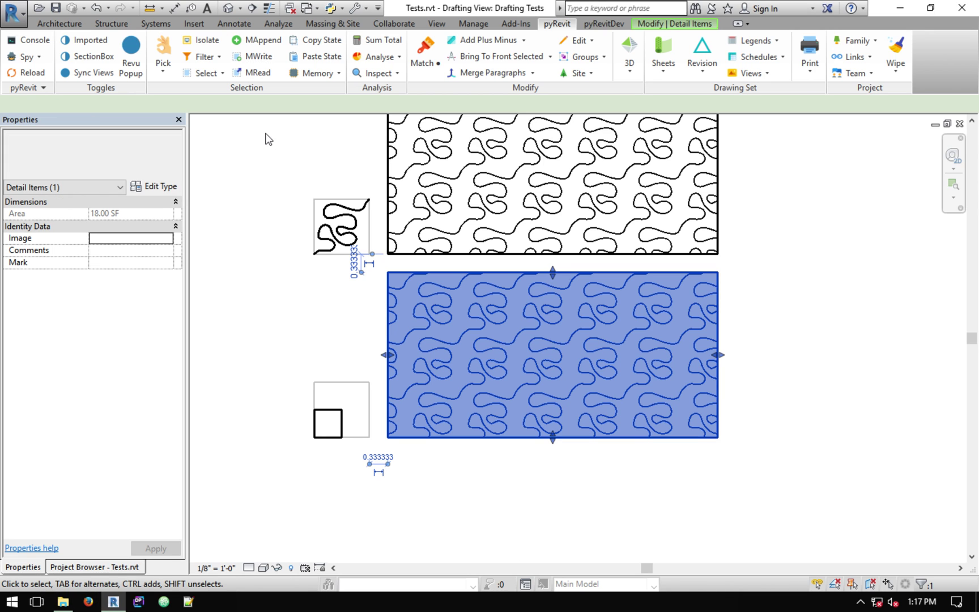
Step: Duplicate the filled region type as 'Filled region Drafting 02' using fill pattern 02 [Drafting]
click(158, 187)
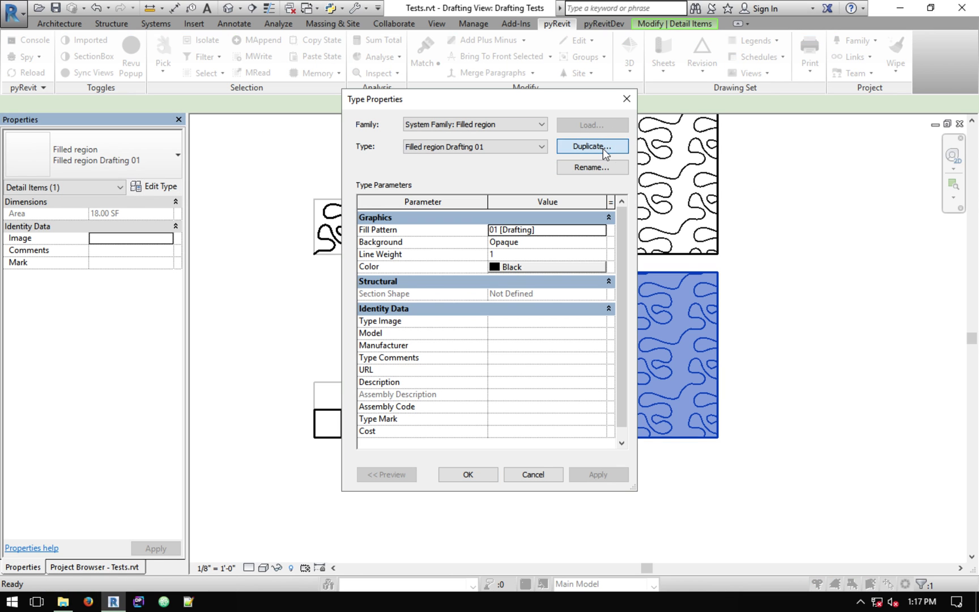
click(604, 148)
drag(501, 287, 581, 288)
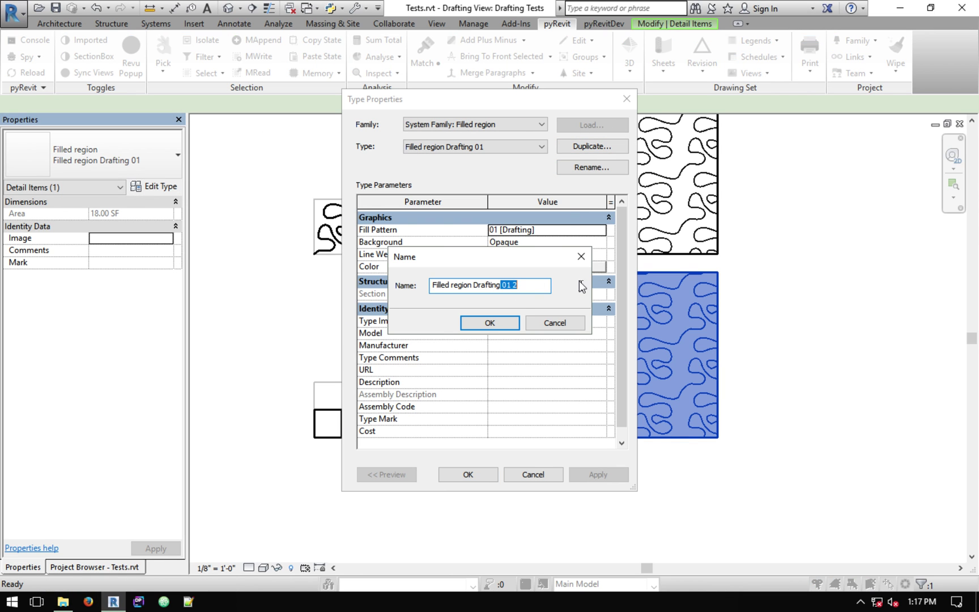
text(02)
key(Return)
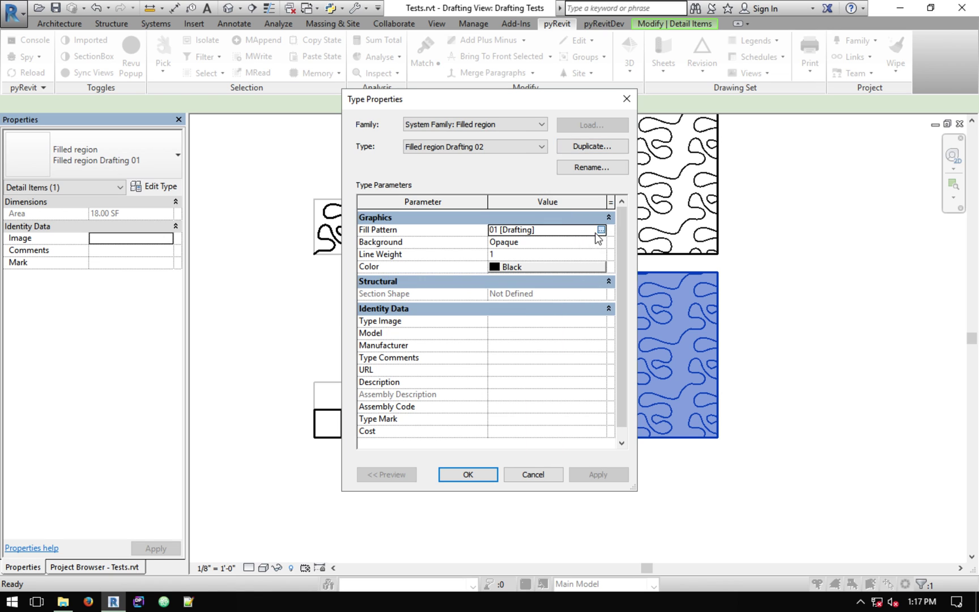
click(599, 231)
click(417, 142)
click(412, 471)
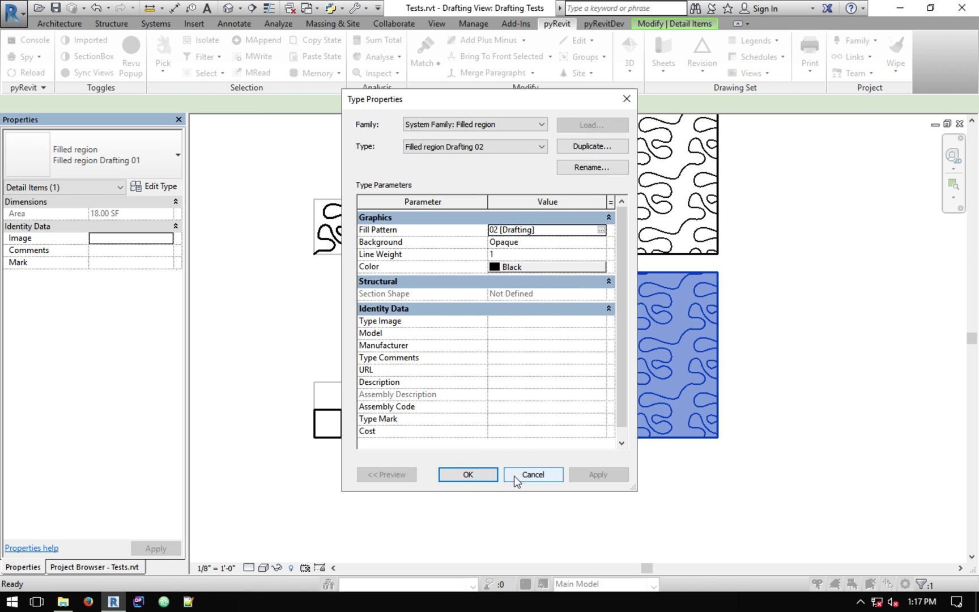
click(515, 478)
click(499, 480)
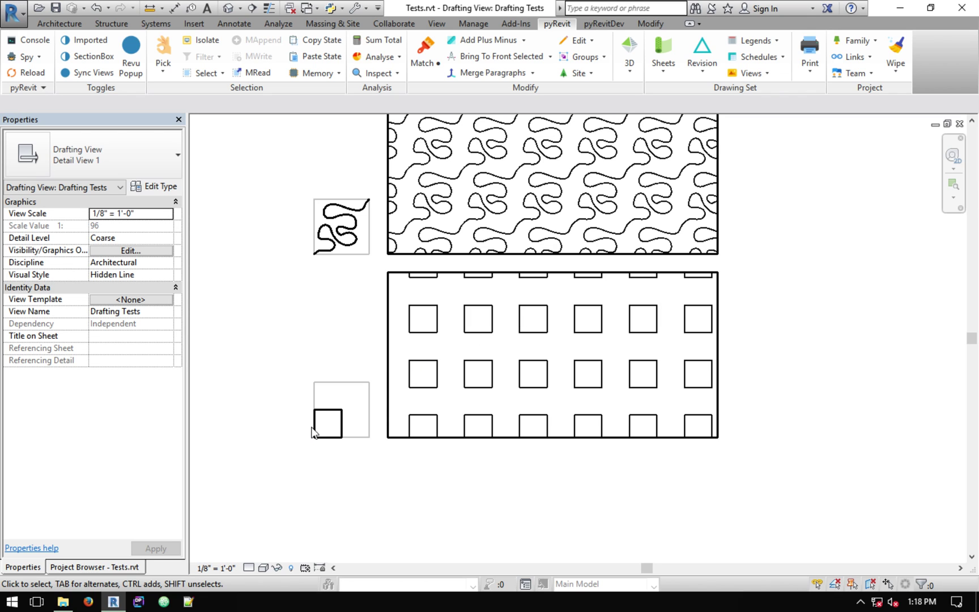
click(211, 568)
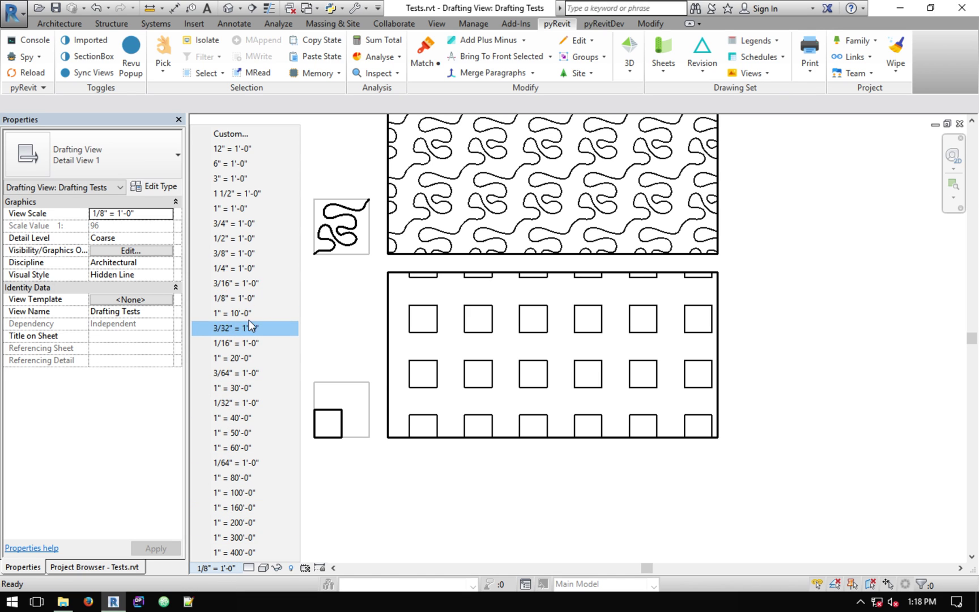
click(252, 343)
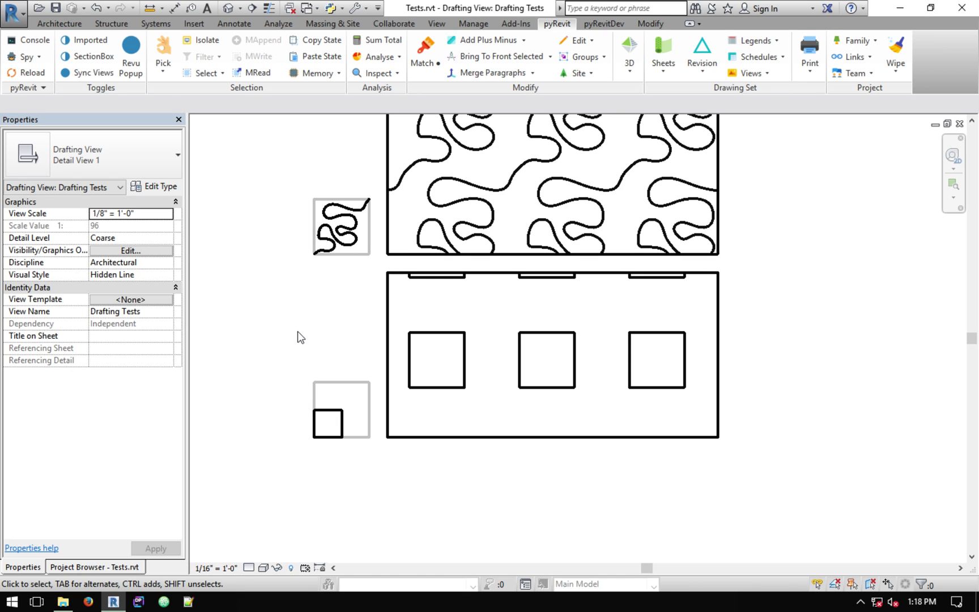
click(210, 568)
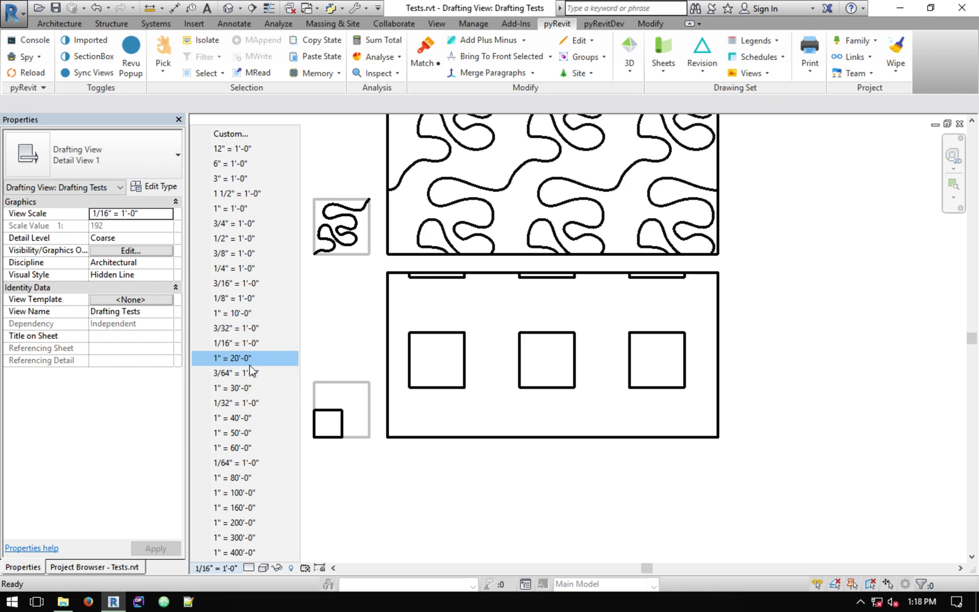
click(346, 342)
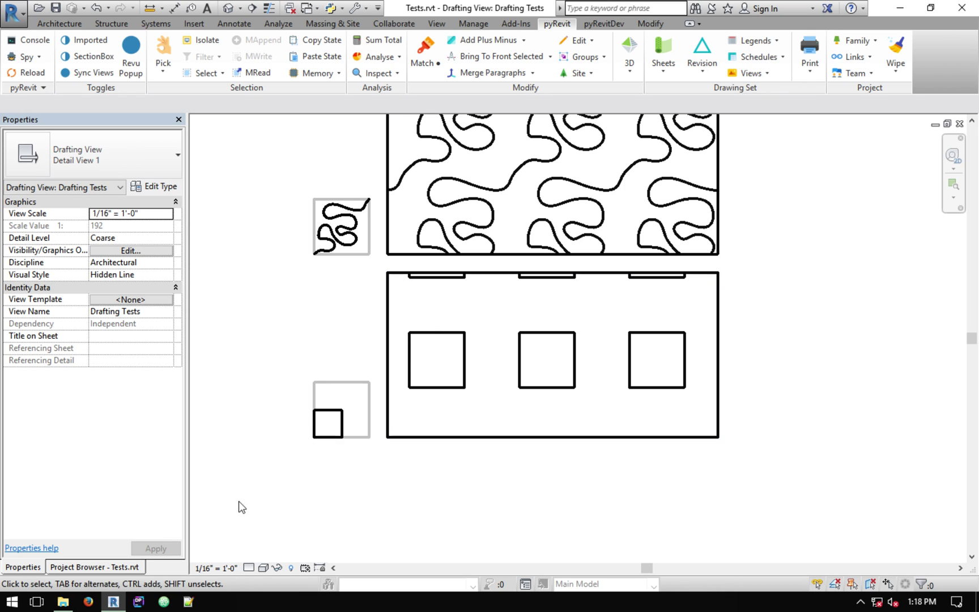
click(217, 567)
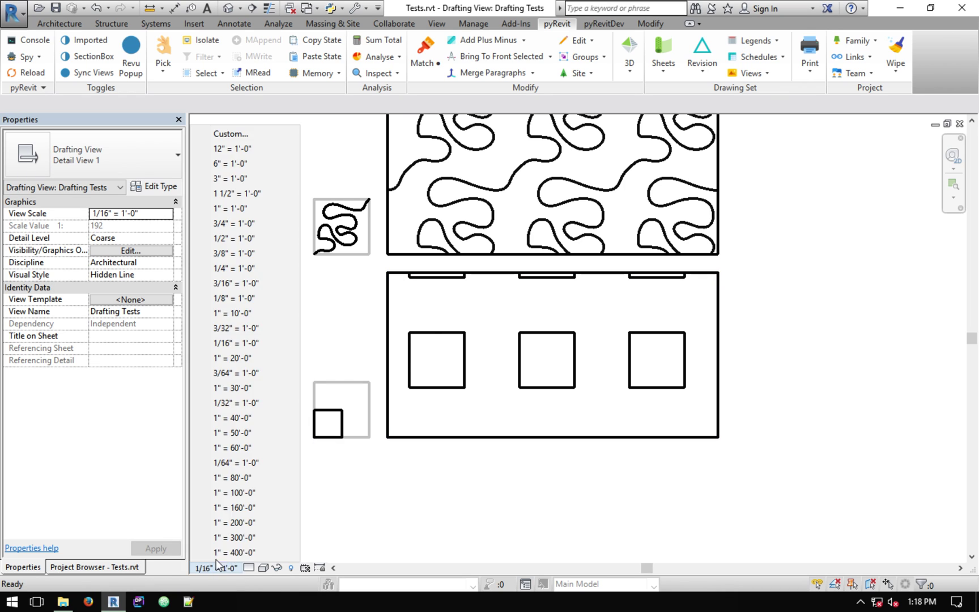
click(239, 271)
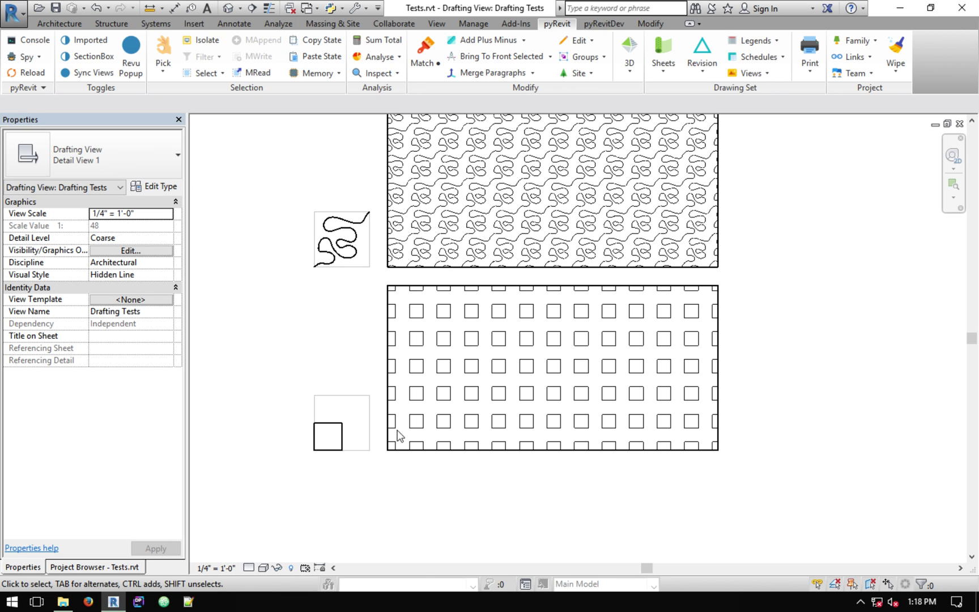
click(216, 567)
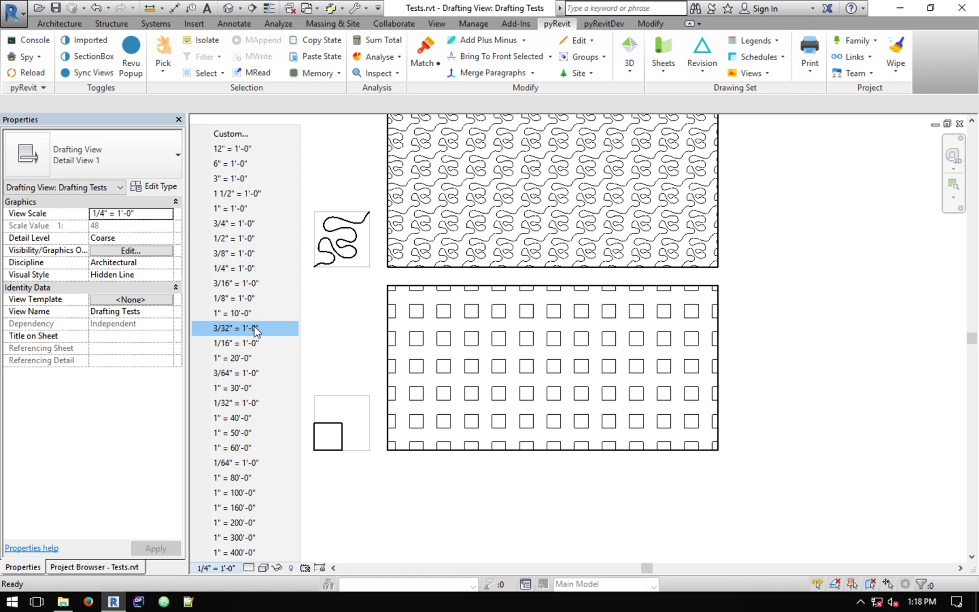
click(249, 298)
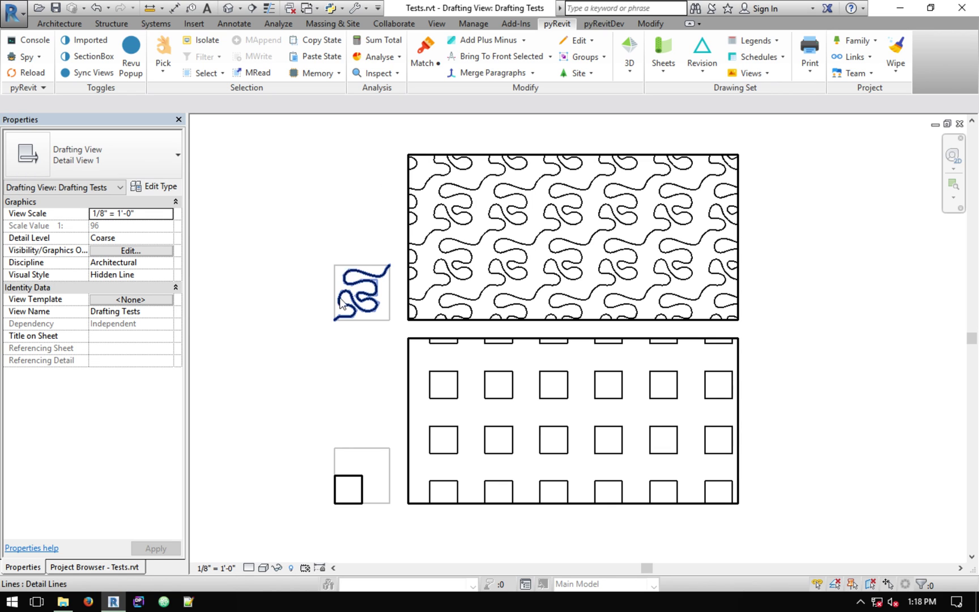
Step: Select the squiggle tile's line in the Drafting Tests view
middle_drag(367, 340, 360, 271)
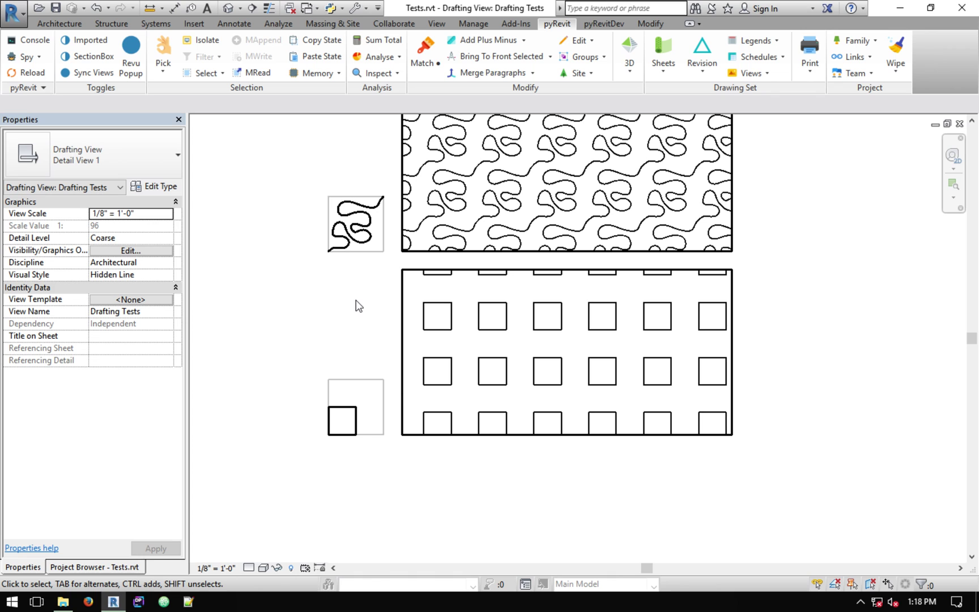
drag(300, 390, 389, 467)
scroll(348, 231, up, 3)
middle_drag(377, 296, 365, 281)
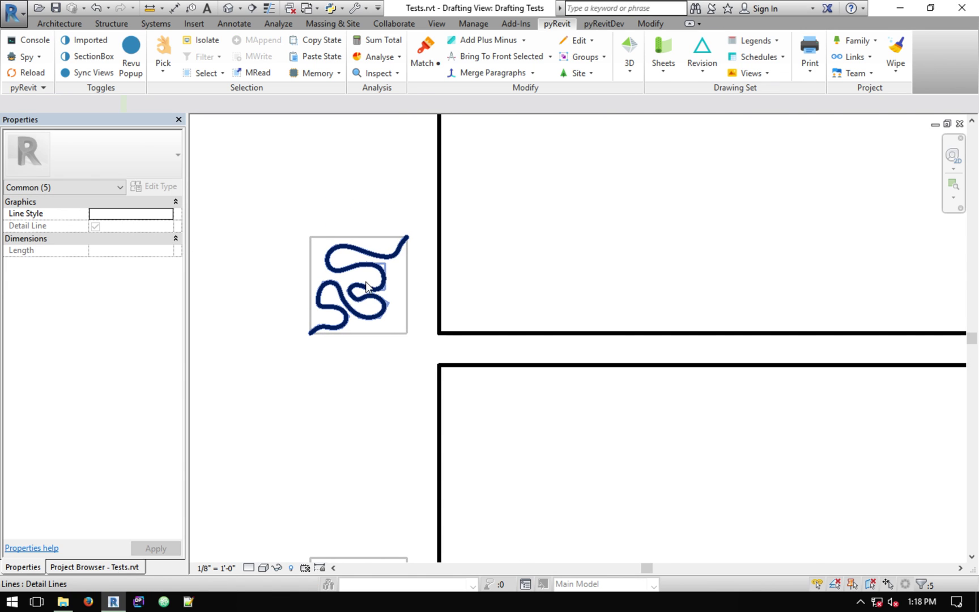
click(366, 281)
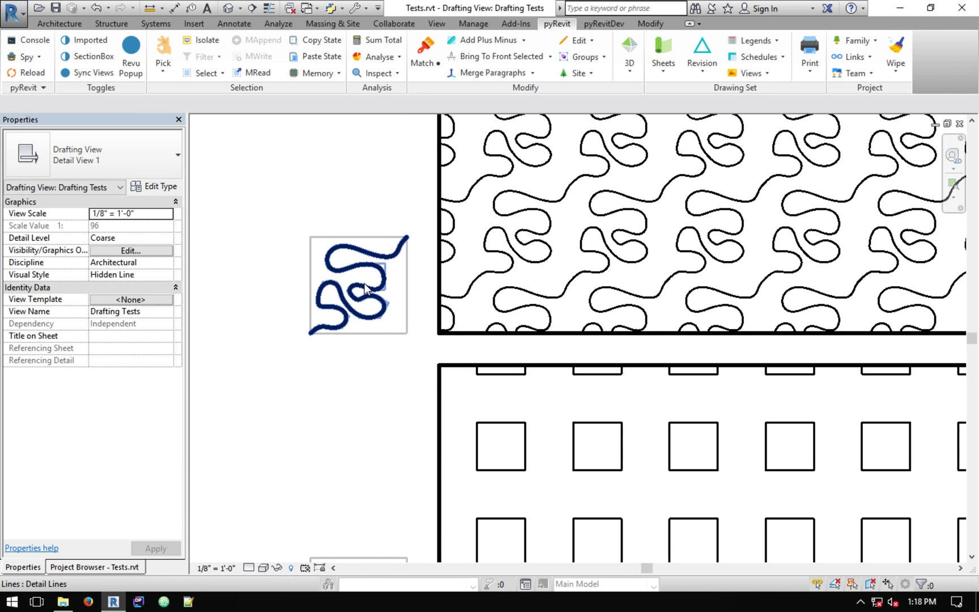
Step: Export the squiggle as detail pattern 'Test Export' to a PAT file on the Desktop
click(575, 43)
click(624, 170)
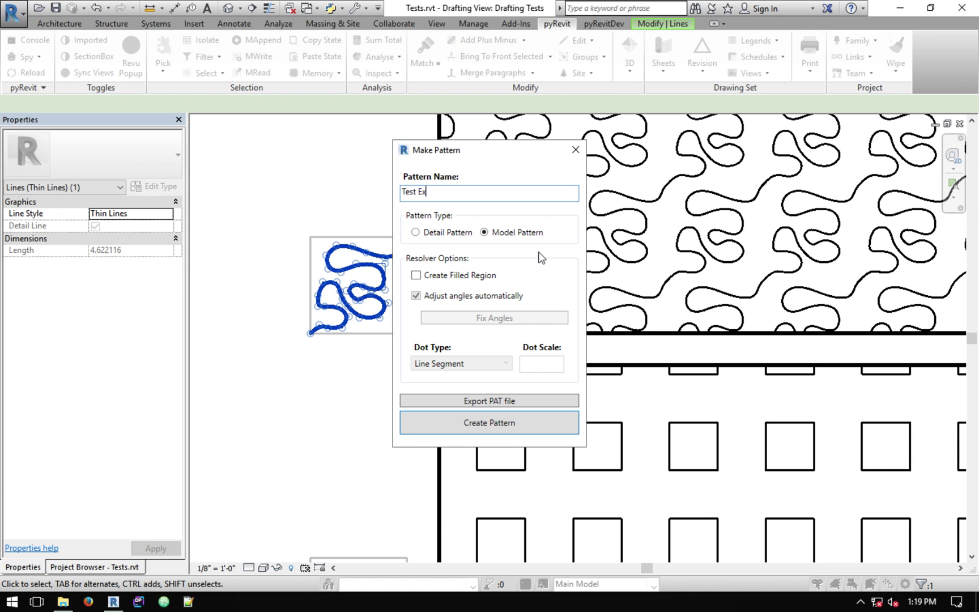
click(432, 233)
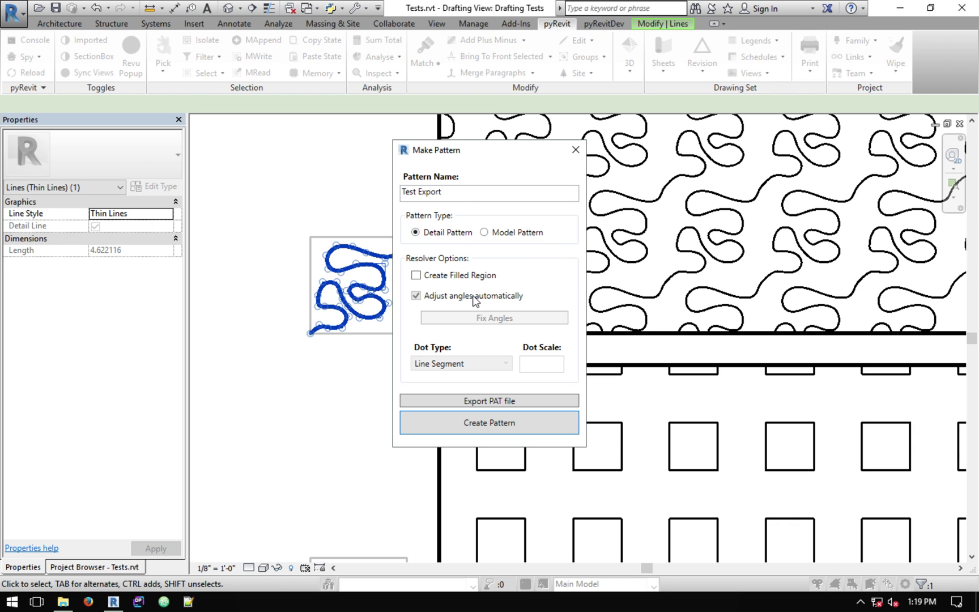
click(485, 400)
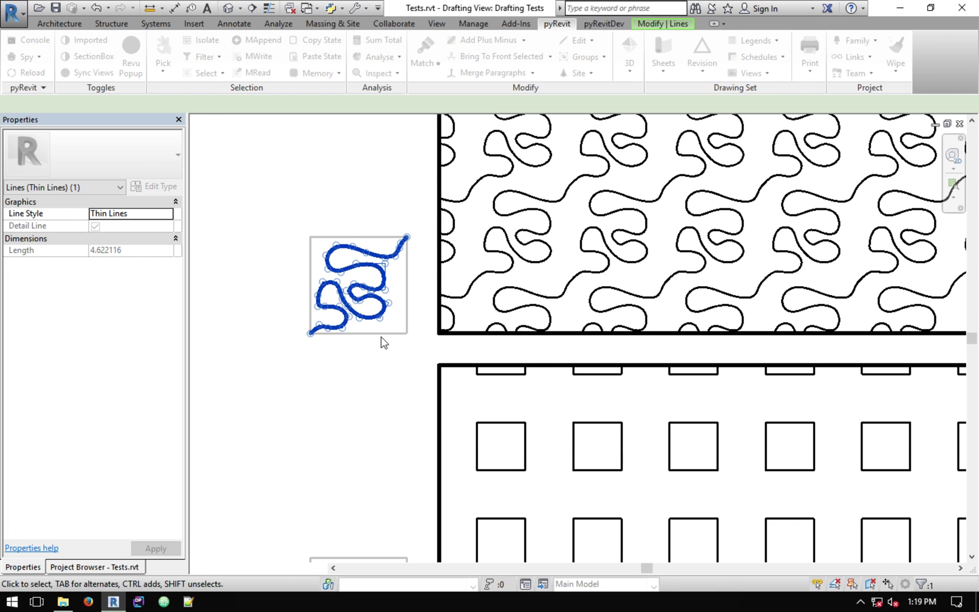
click(301, 325)
click(404, 234)
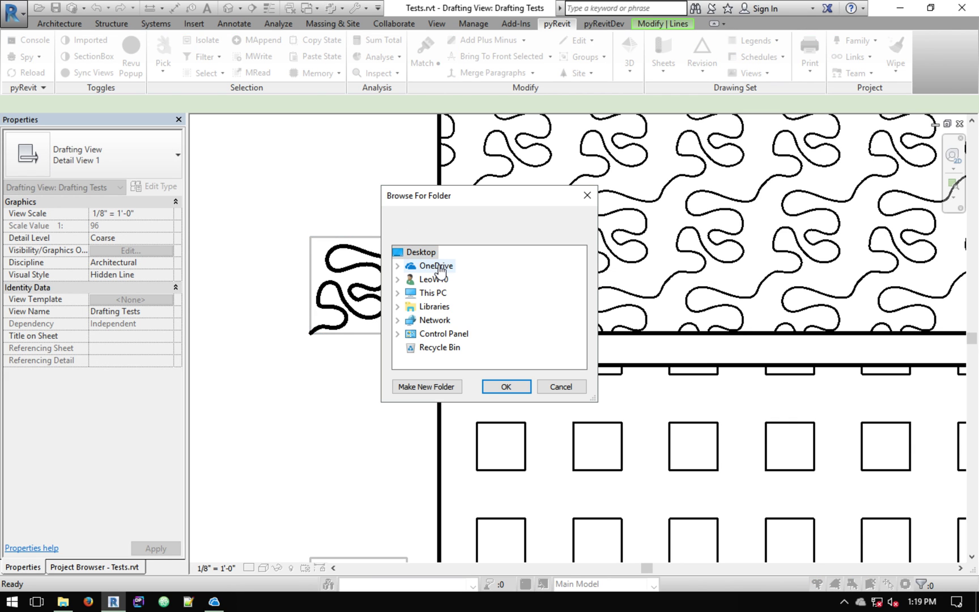
click(500, 386)
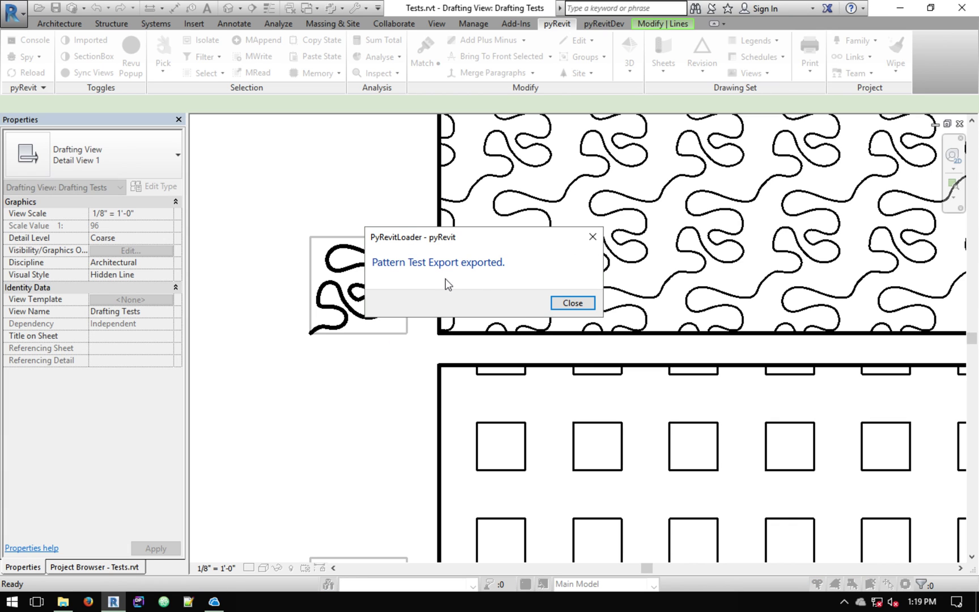
click(573, 303)
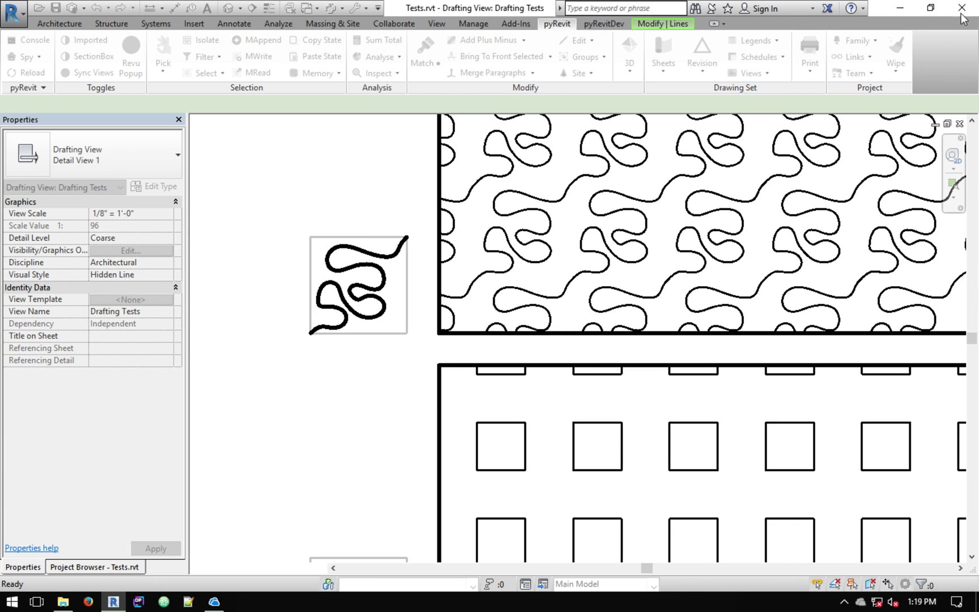
click(900, 8)
Step: Open Test Export.pat from the desktop in a maximised Notepad++ window
click(674, 133)
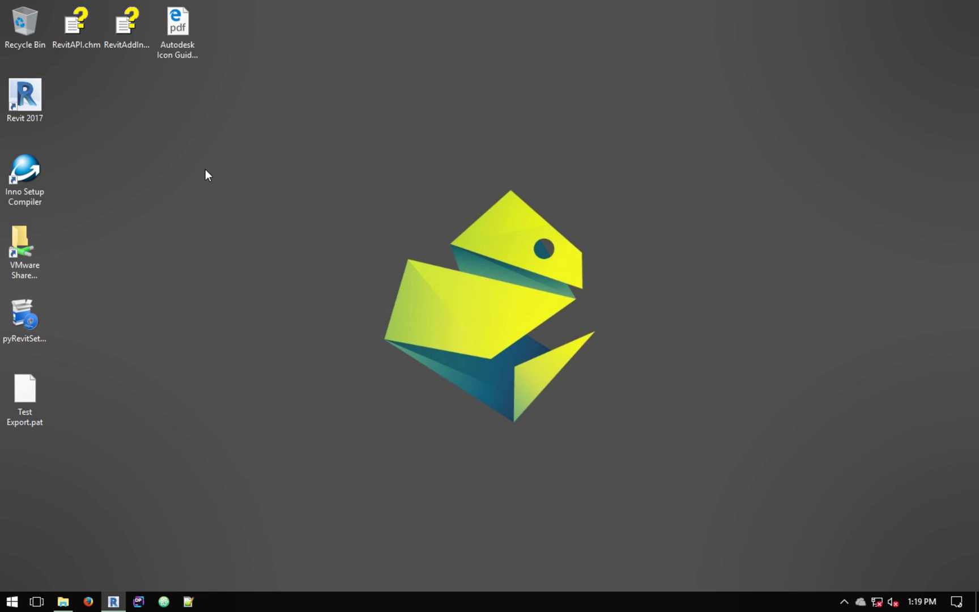
drag(33, 380, 228, 219)
right_click(229, 183)
click(306, 238)
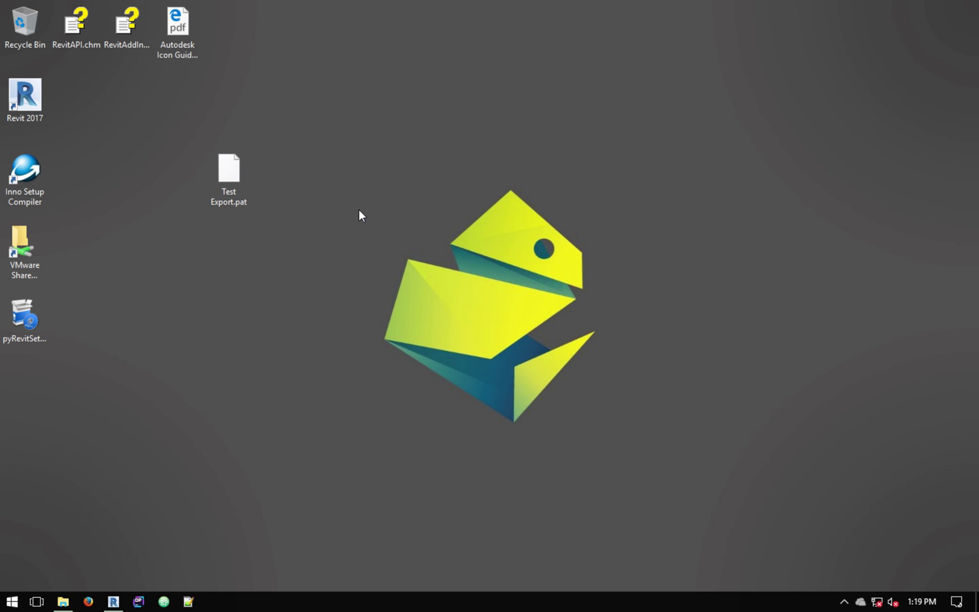
drag(555, 86, 546, 2)
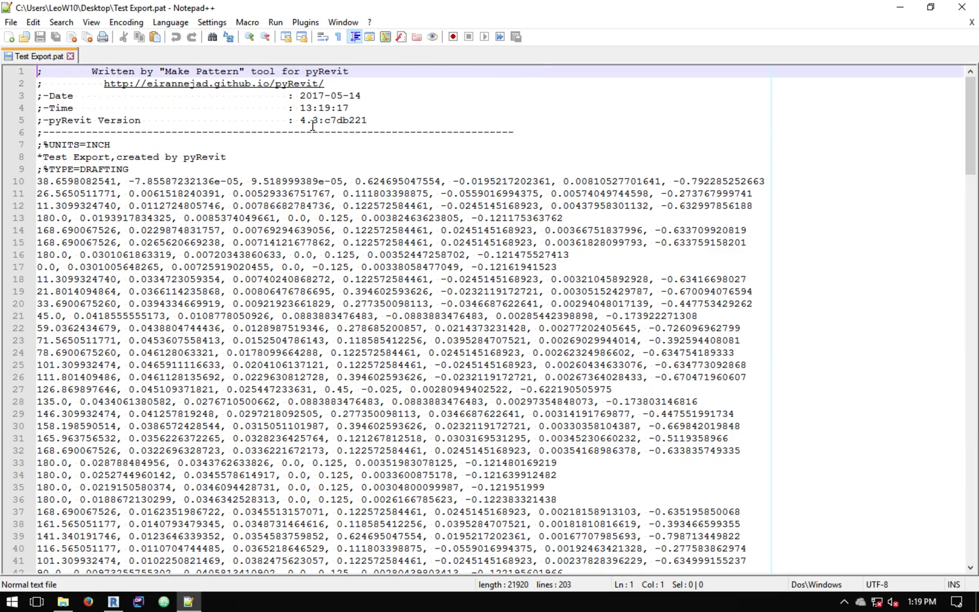
Step: Read through the pattern lines, then close the file and Notepad++ and return to Revit
drag(300, 120, 383, 119)
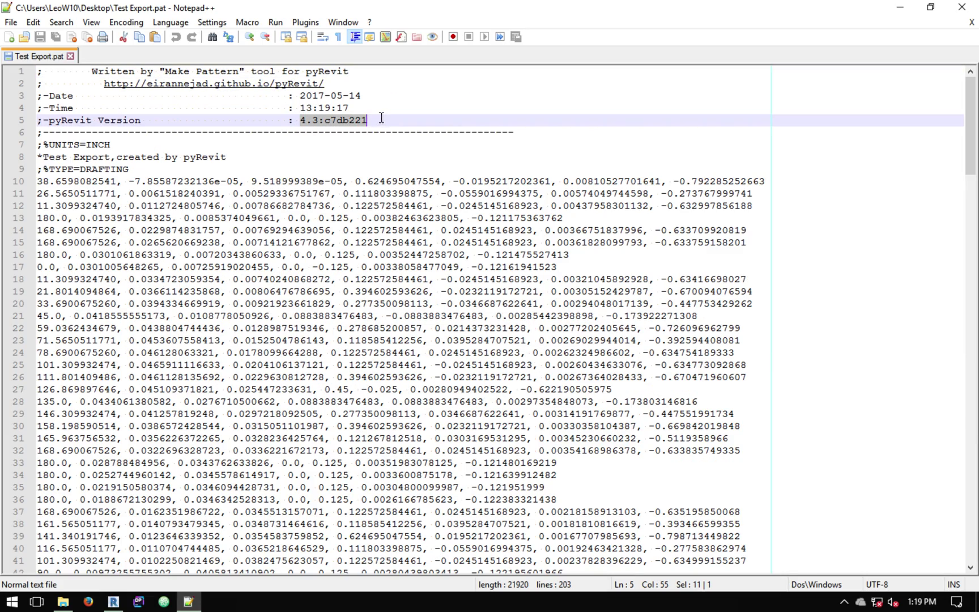
scroll(426, 145, down, 12)
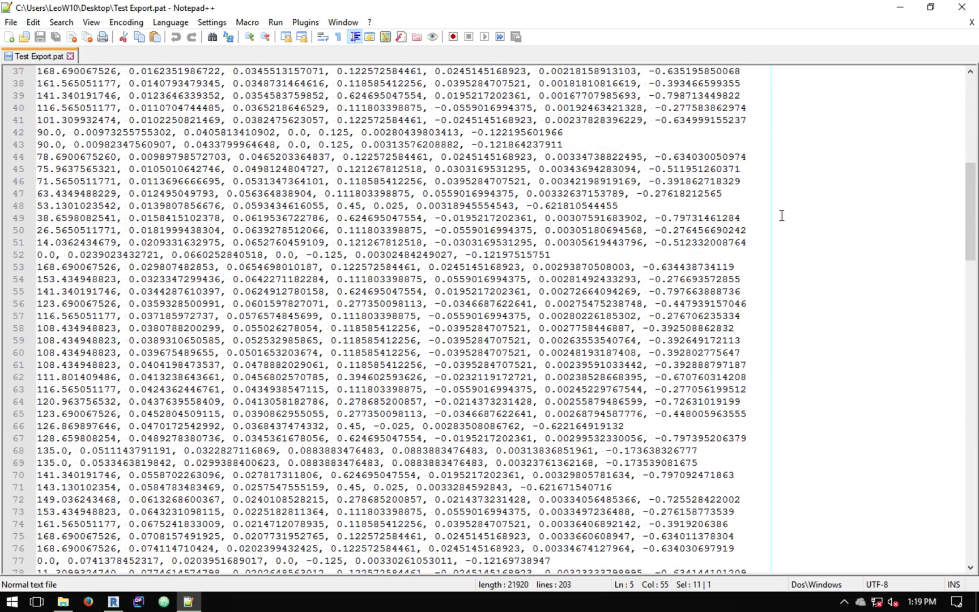
drag(968, 213, 964, 478)
drag(963, 400, 956, 57)
click(971, 22)
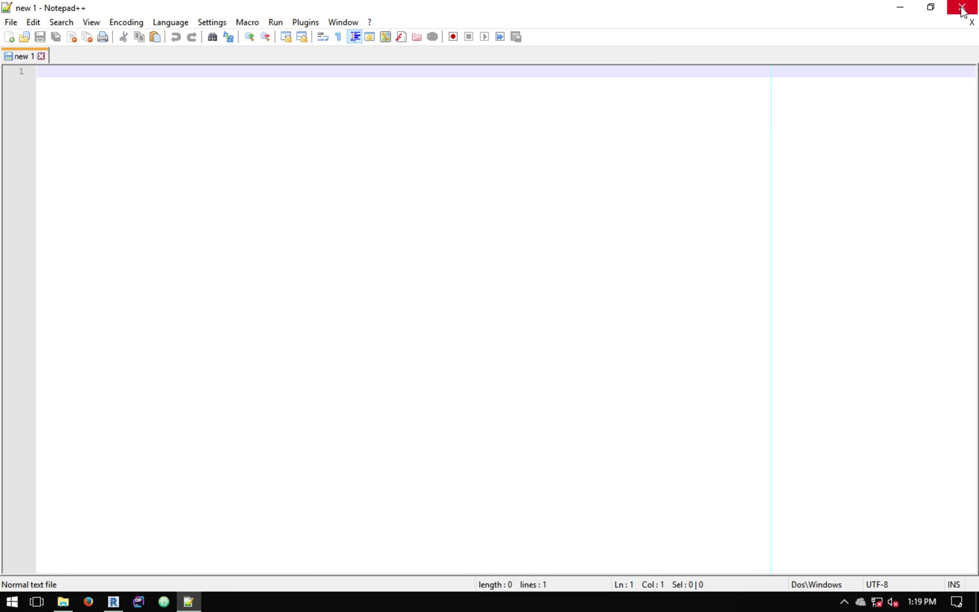
click(962, 7)
click(114, 601)
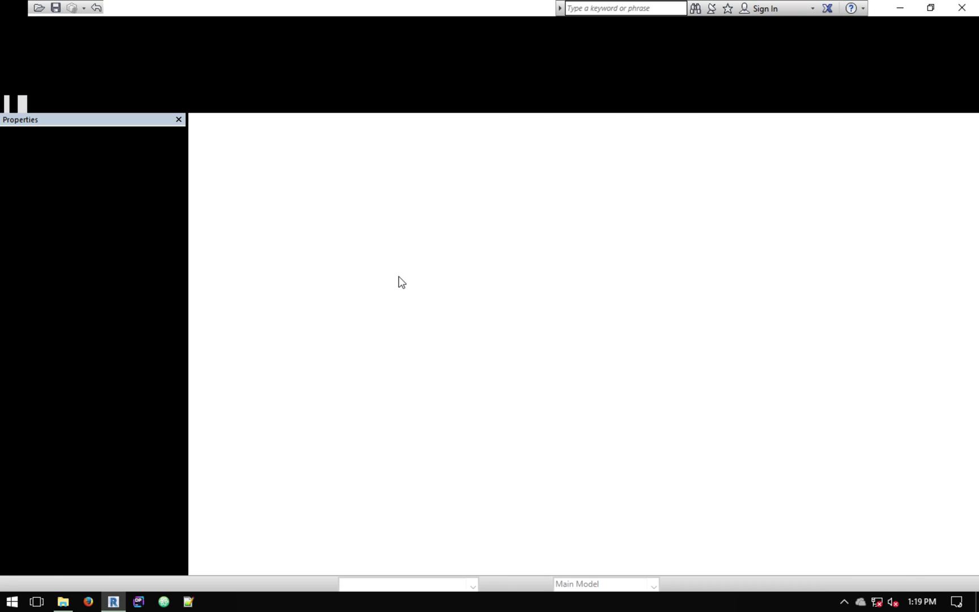
Step: Open Floor Plan: Model Tests from the Project Browser
scroll(424, 258, down, 3)
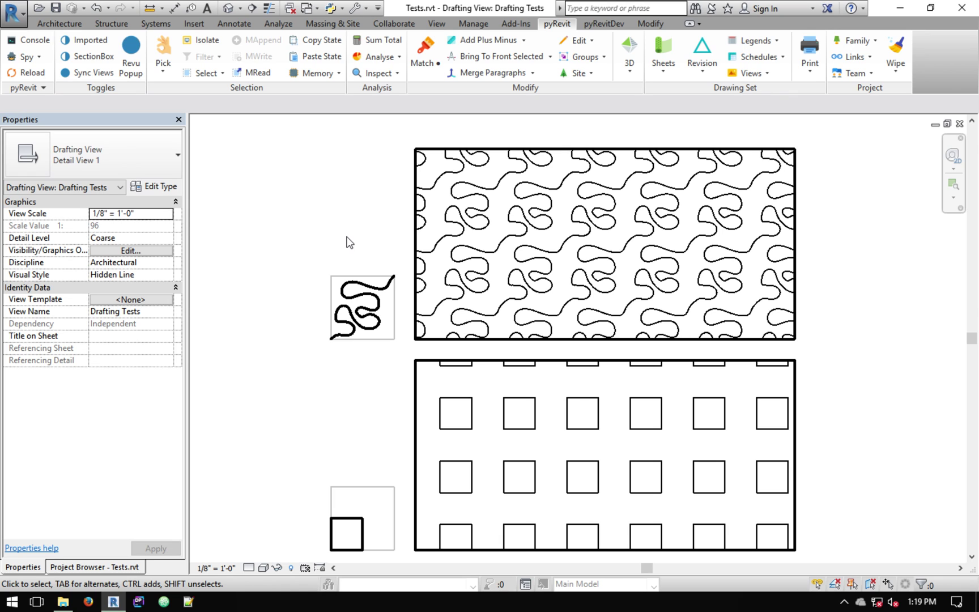
click(82, 567)
double_click(88, 171)
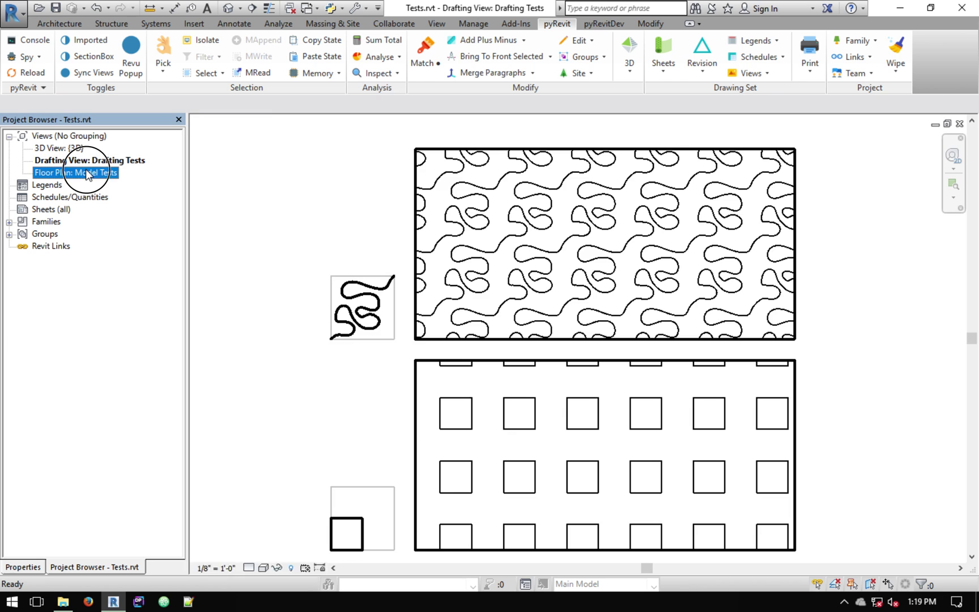
Step: Zoom in on sample patterns 26 and 27 with ZR and select pattern 27's lines
middle_drag(629, 319, 623, 311)
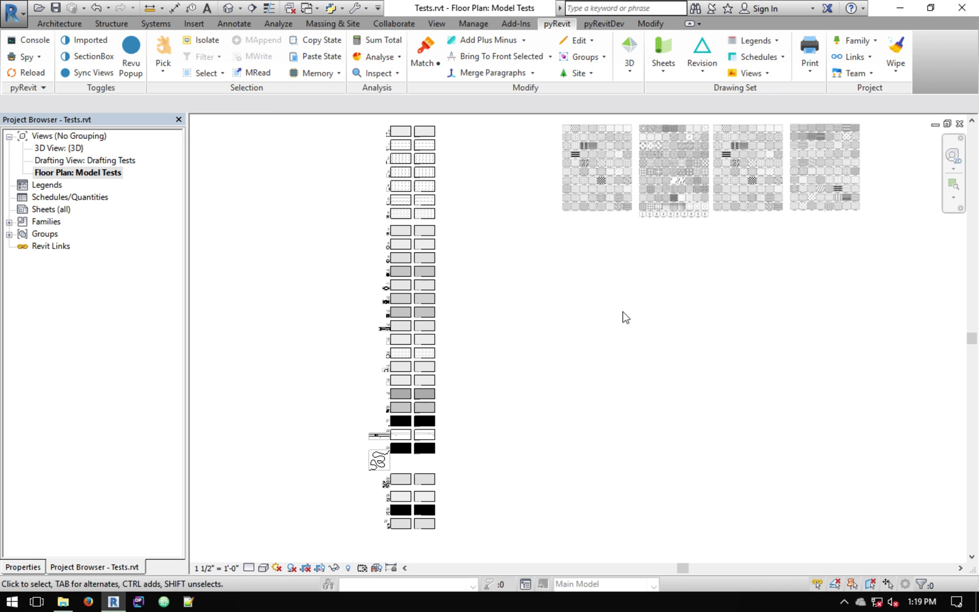
key(z)
key(r)
drag(372, 508, 426, 563)
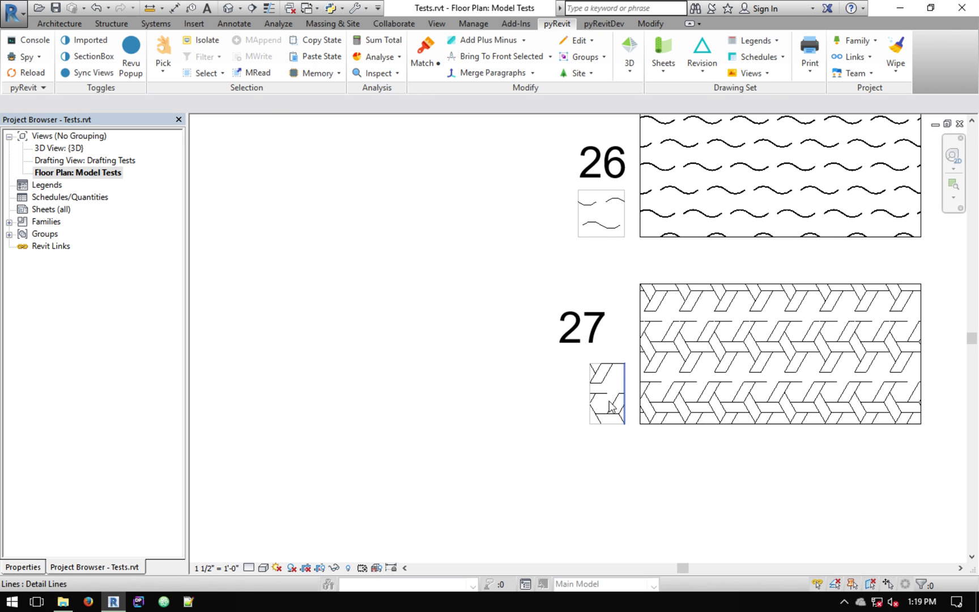
scroll(617, 398, up, 3)
drag(499, 418, 306, 359)
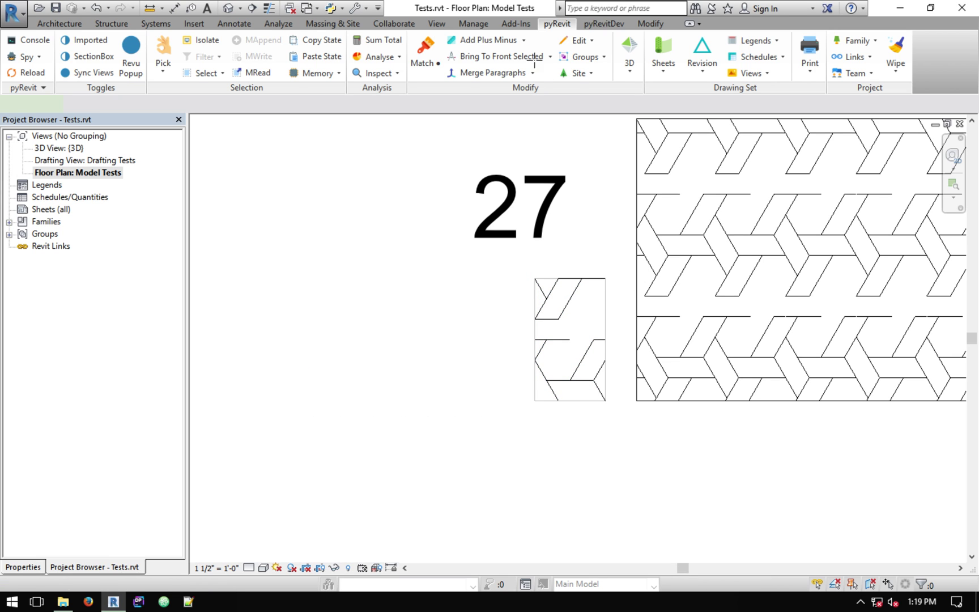
Step: Start the Detail Line tool (DL) in Rectangle mode
key(d)
key(l)
click(558, 41)
Step: Draw a square detail-line rectangle to the left of sample pattern 27
click(248, 325)
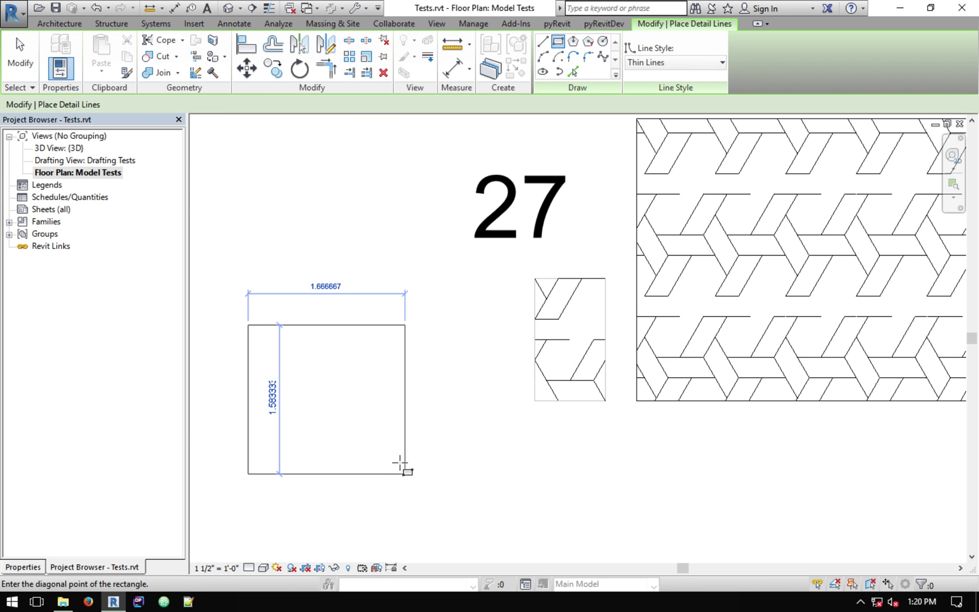
click(412, 472)
middle_drag(298, 396, 505, 280)
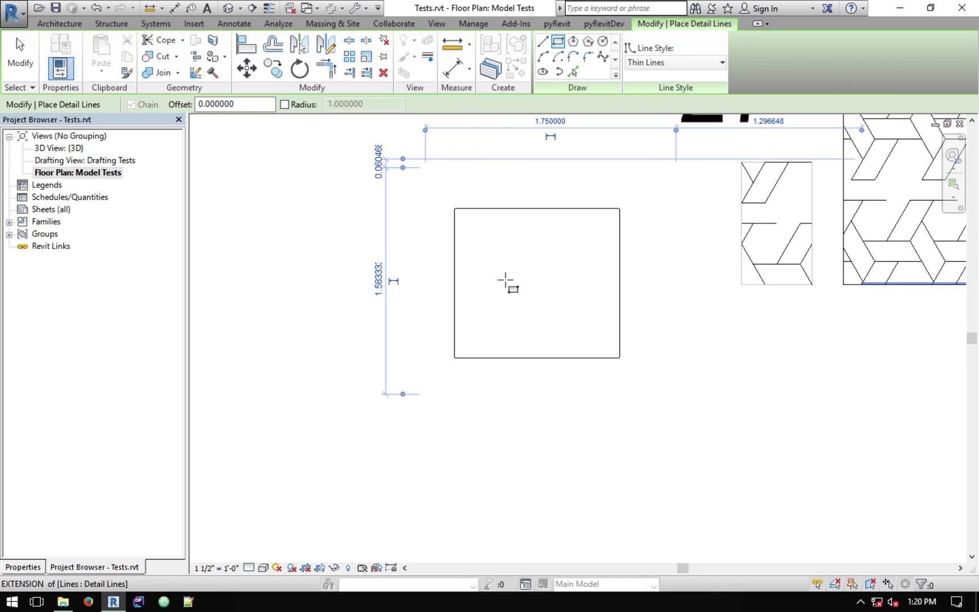
scroll(532, 266, up, 5)
key(Escape)
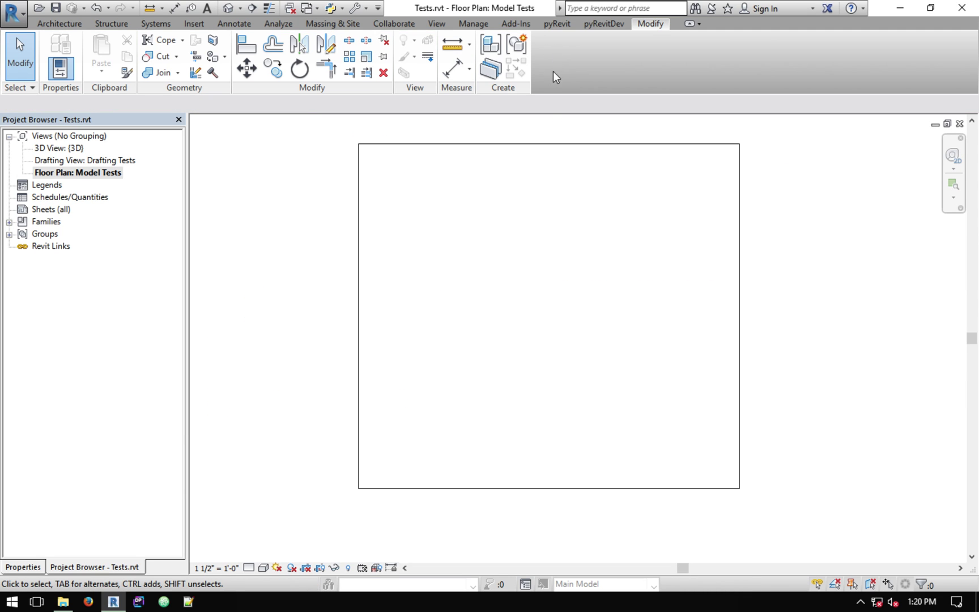
Step: Draw a diagonal detail line across the square from its left edge to its right edge
key(d)
key(l)
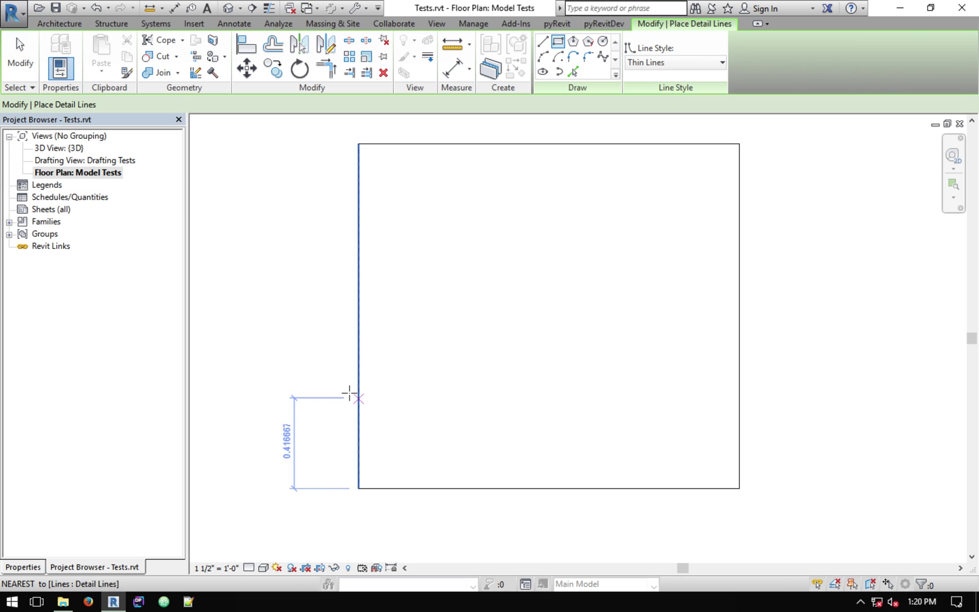
click(349, 392)
click(732, 178)
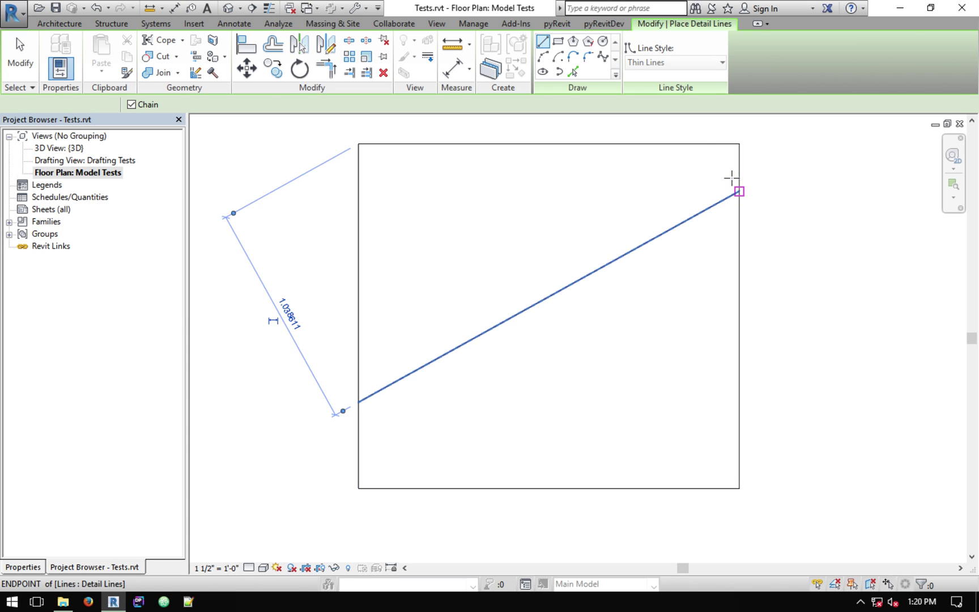
key(Escape)
key(Escape)
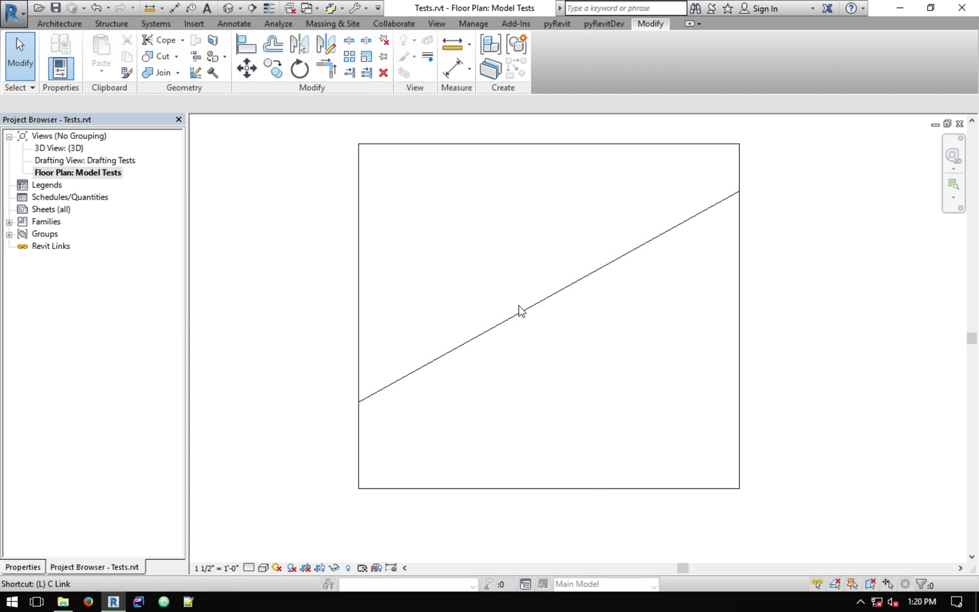
Step: Split the diagonal twice with SL and delete the middle piece and short left tail
key(s)
key(l)
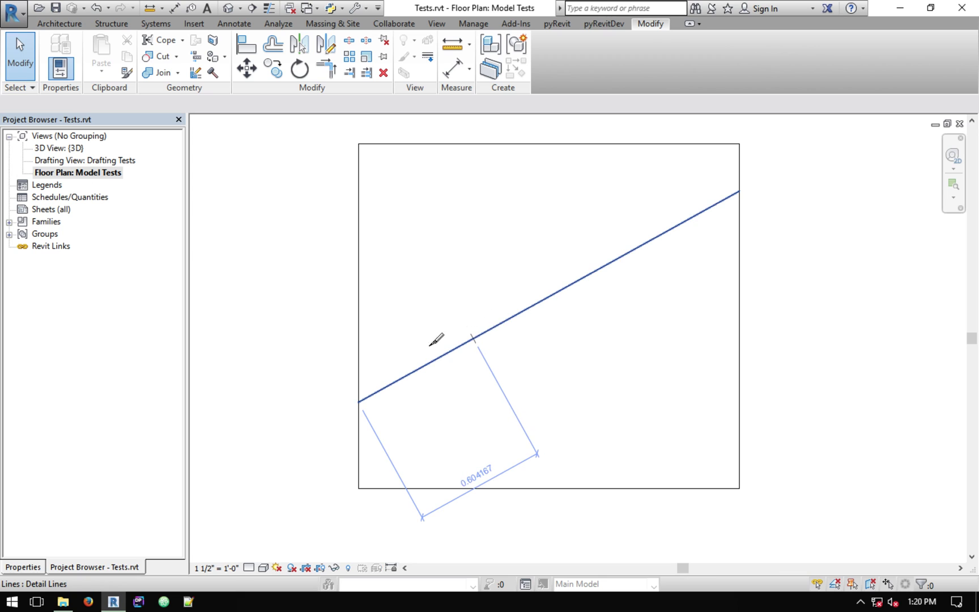
click(397, 380)
click(619, 256)
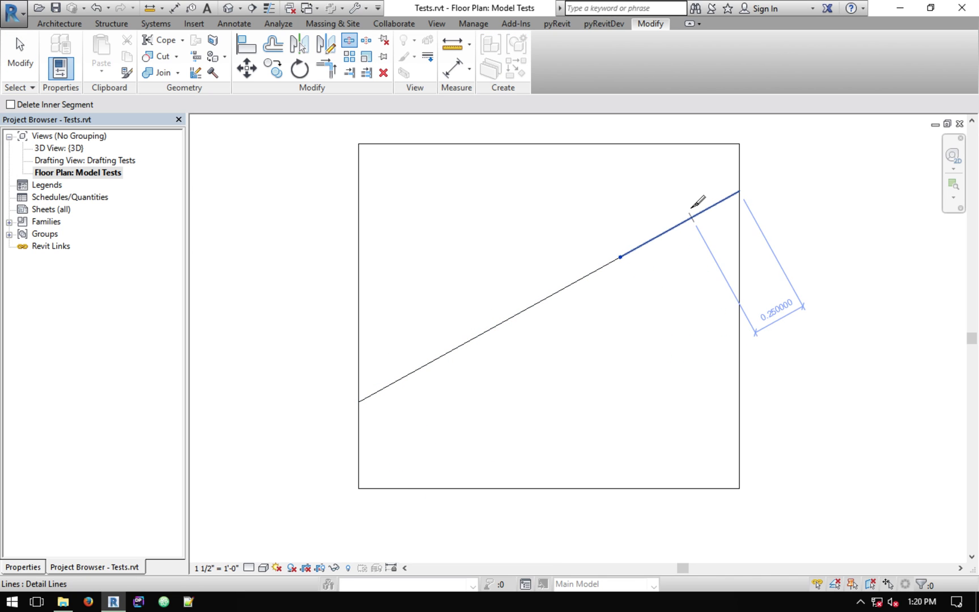
key(Escape)
click(577, 281)
key(Delete)
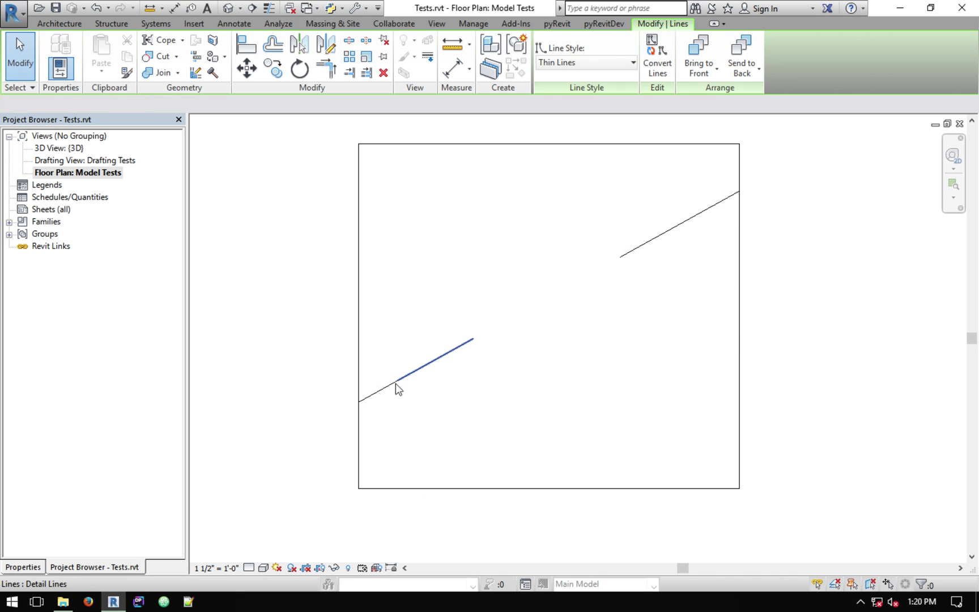
key(Escape)
click(378, 391)
key(Delete)
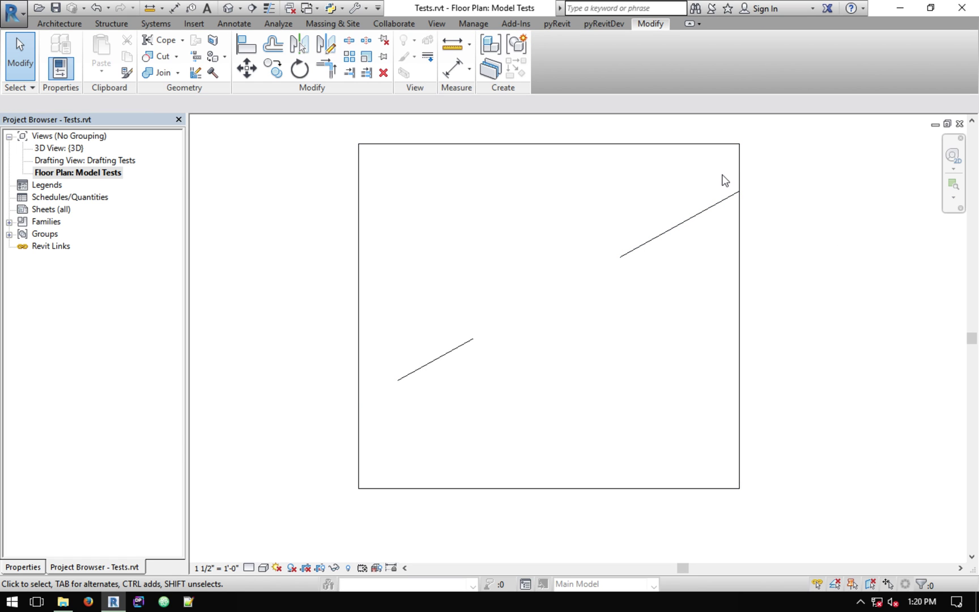
Step: Select the two remaining diagonal segments and check pyRevit's Edit tools for Make Pattern
mouse_move(601, 204)
mouse_down()
mouse_move(474, 354)
mouse_move(479, 347)
mouse_up()
click(505, 338)
click(558, 24)
click(623, 255)
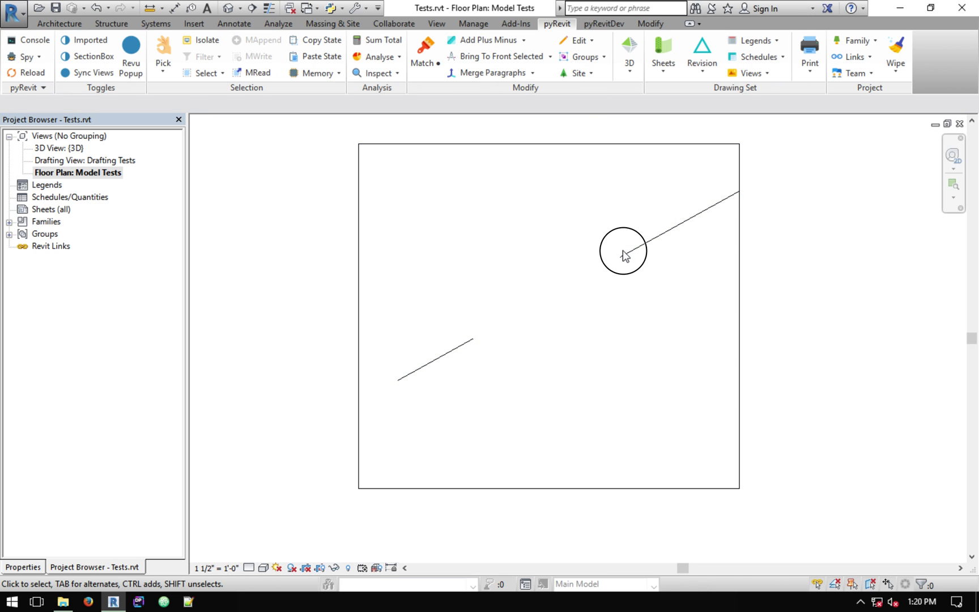
click(468, 343)
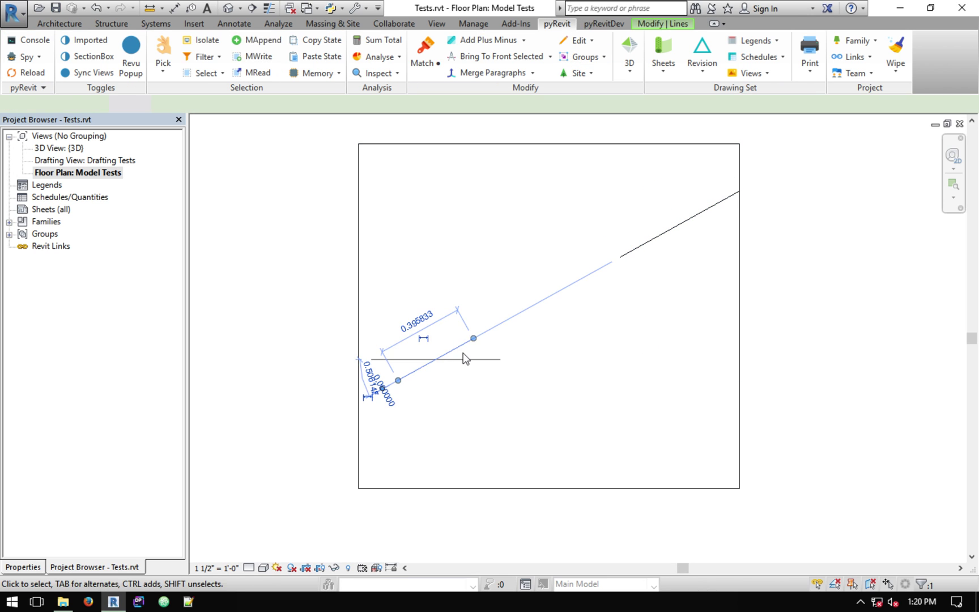
click(483, 351)
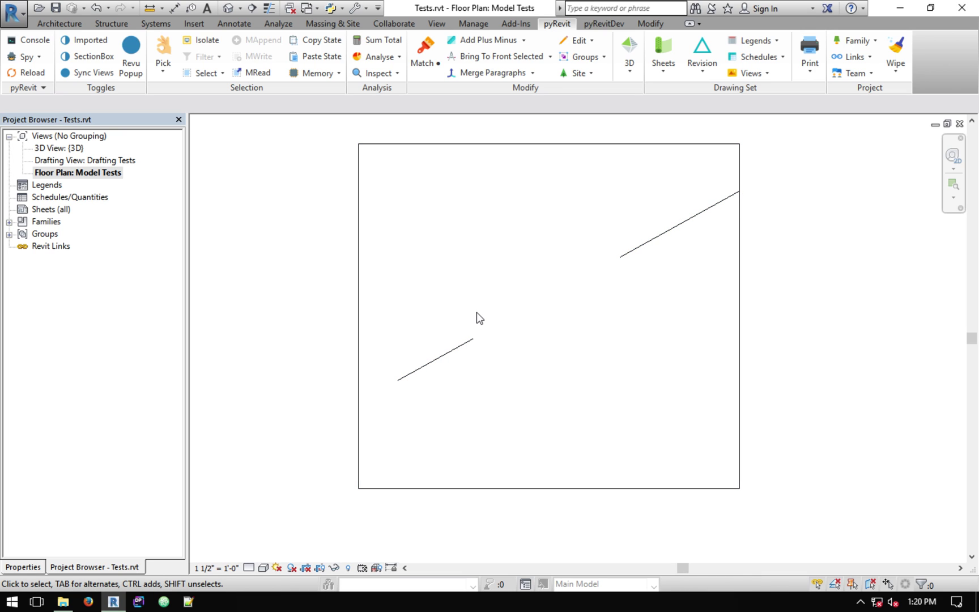
click(591, 47)
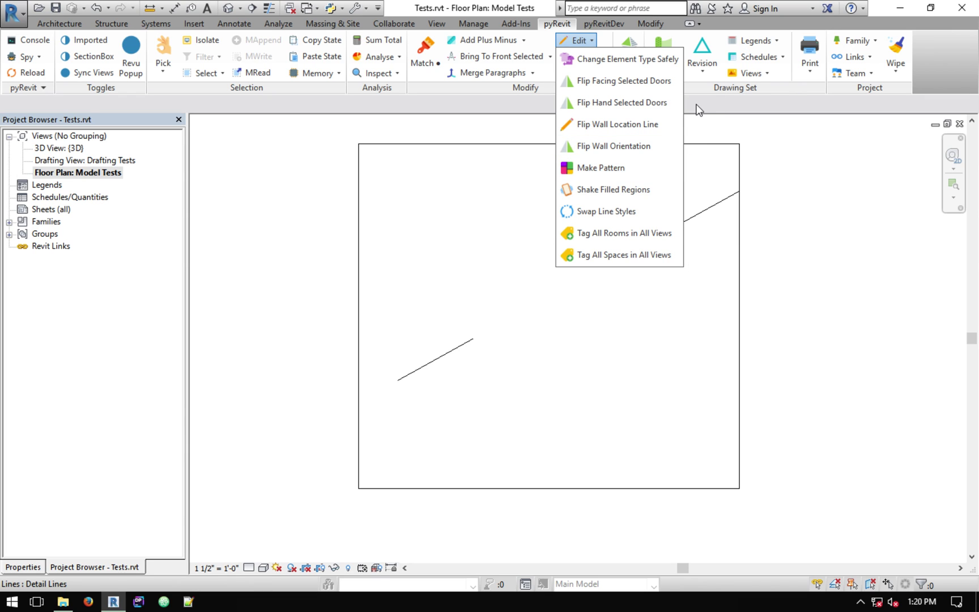
click(695, 138)
middle_drag(688, 193, 680, 201)
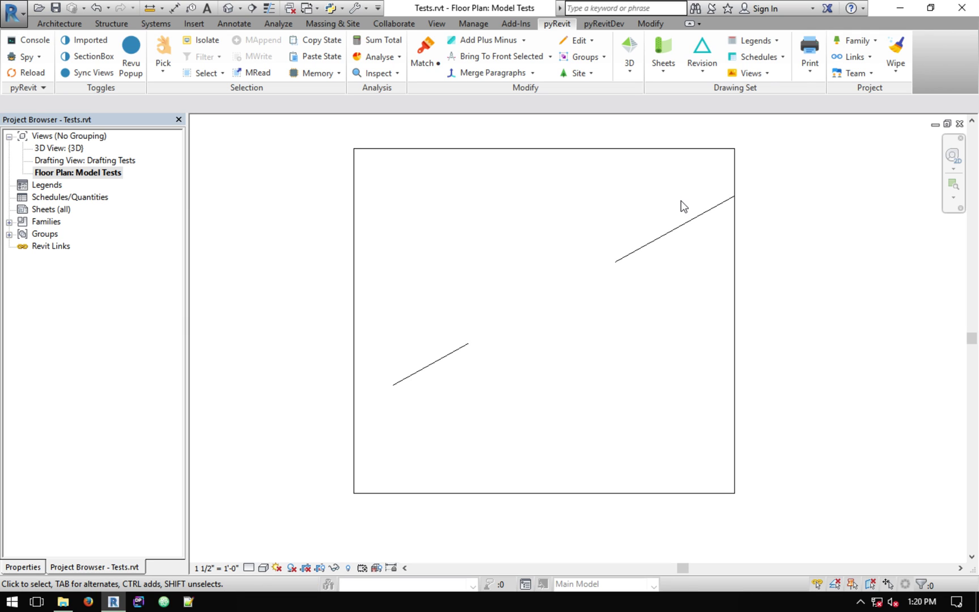